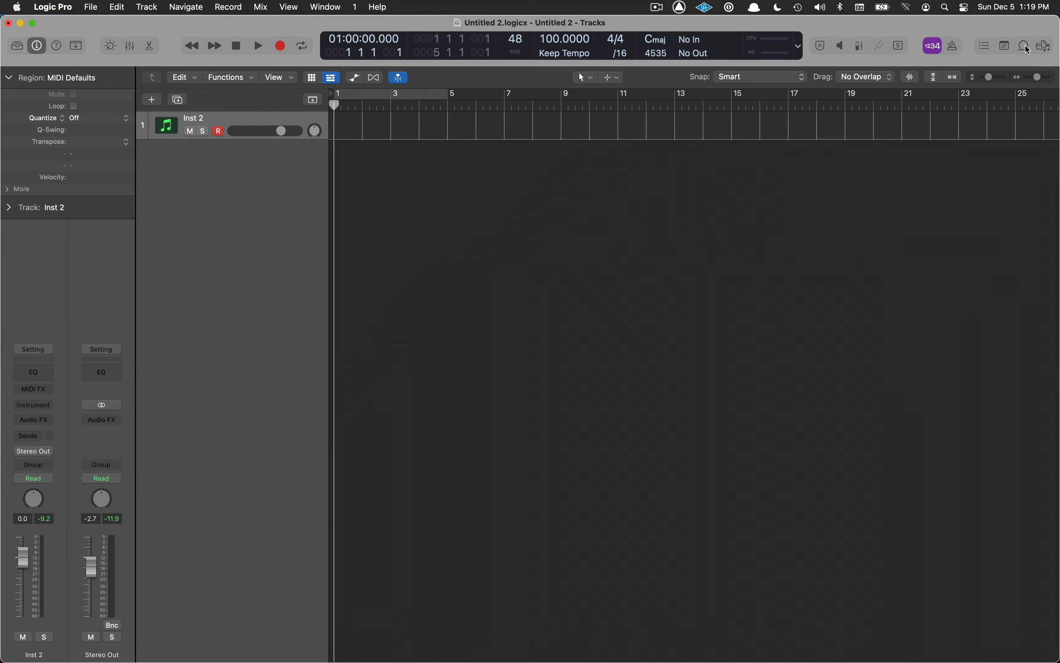
# Open the loop browser and filter the Apple Loops to the Chillwave pack and the Beats instrument category.
pyautogui.click(1027, 45)
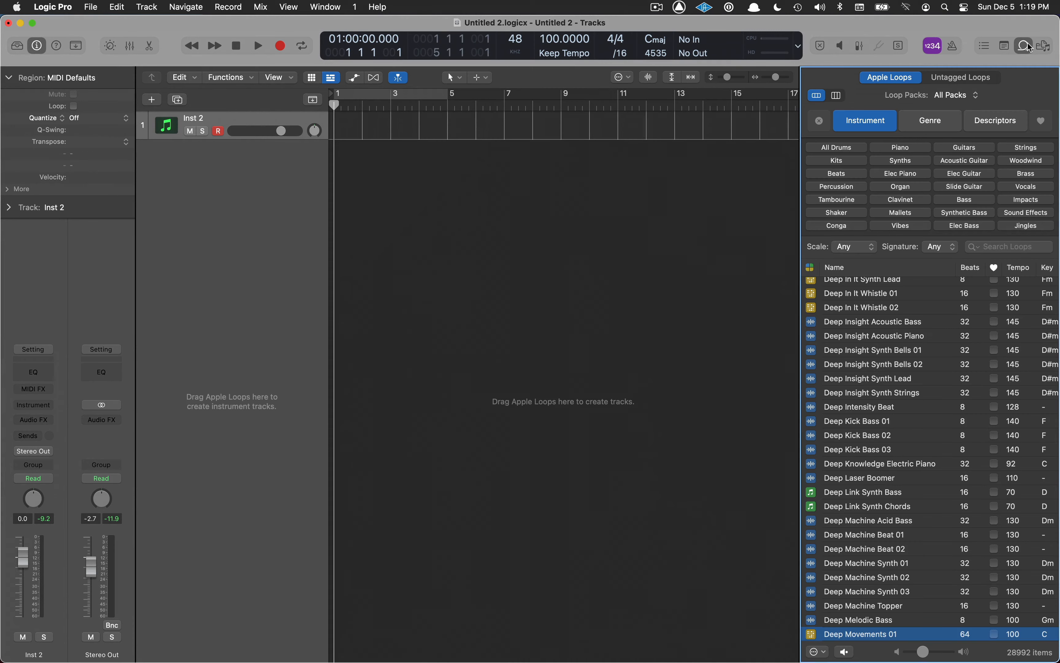
pyautogui.click(972, 100)
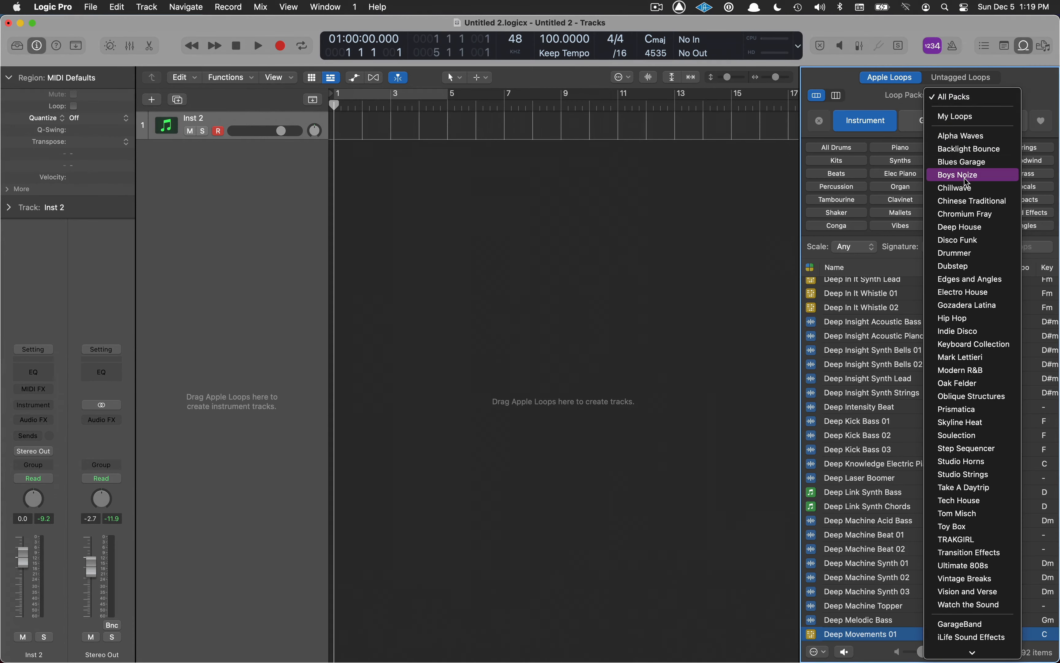
pyautogui.click(966, 188)
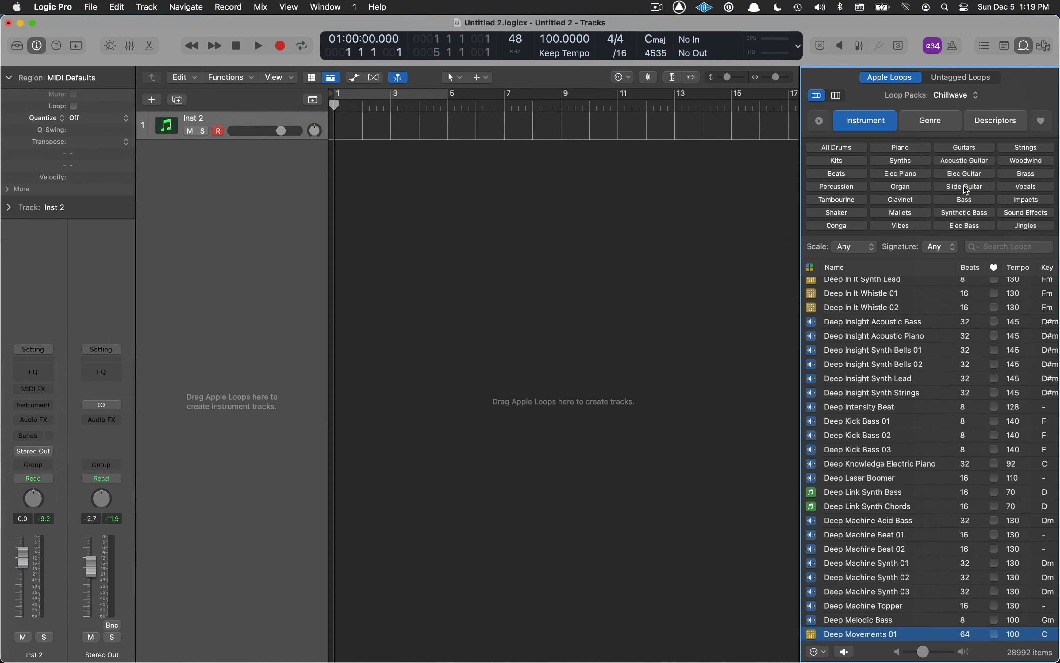
pyautogui.click(838, 174)
# Audition a range of Chillwave beat loops, from Acoustic Layers Beat 02 through Continuum Beat 03.
pyautogui.click(884, 321)
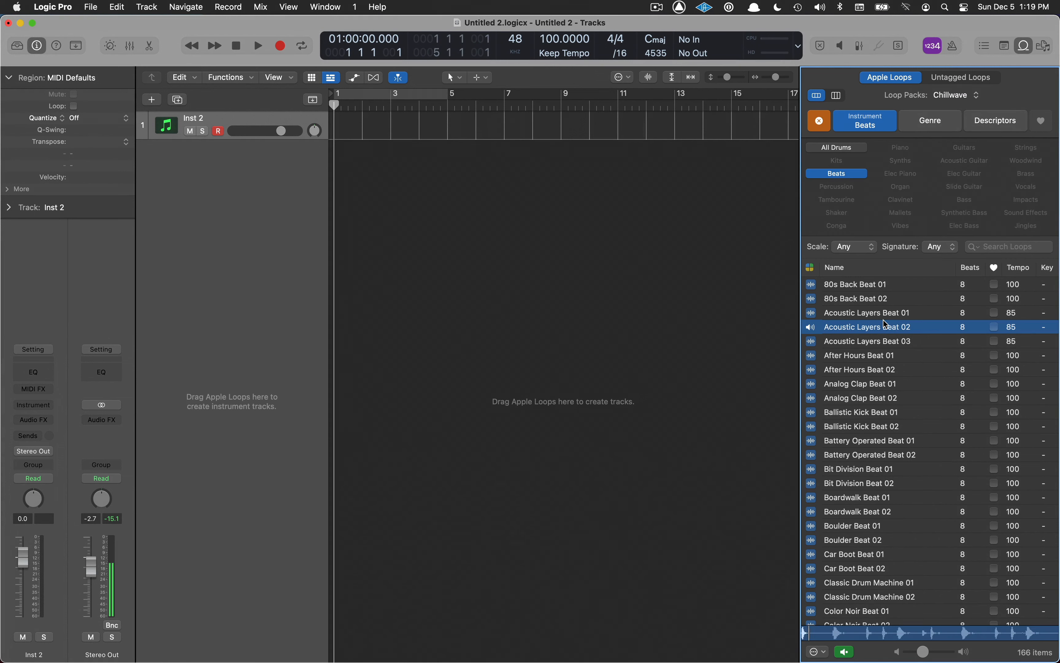
pyautogui.click(879, 372)
pyautogui.scroll(-5, 879, 371)
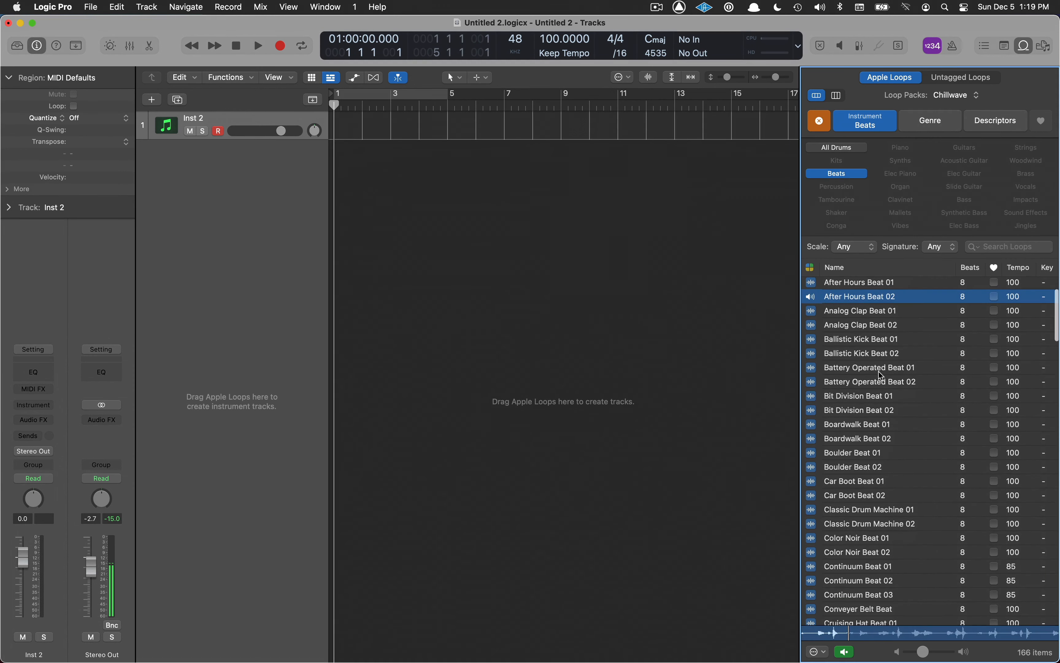
pyautogui.click(871, 397)
pyautogui.scroll(-8, 872, 399)
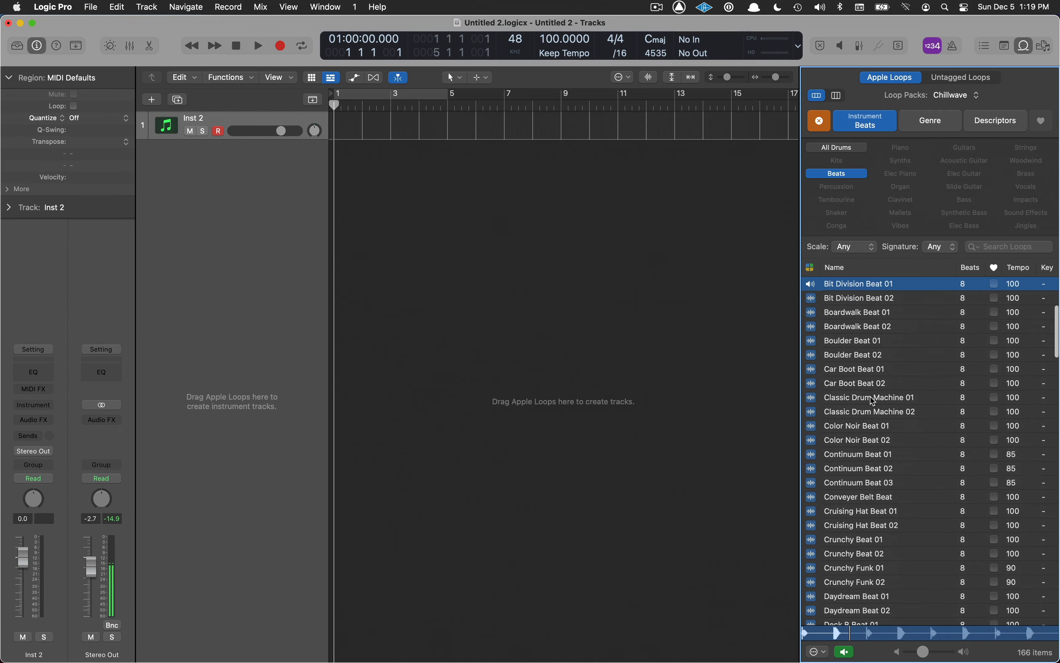
pyautogui.click(868, 369)
pyautogui.scroll(-3, 866, 368)
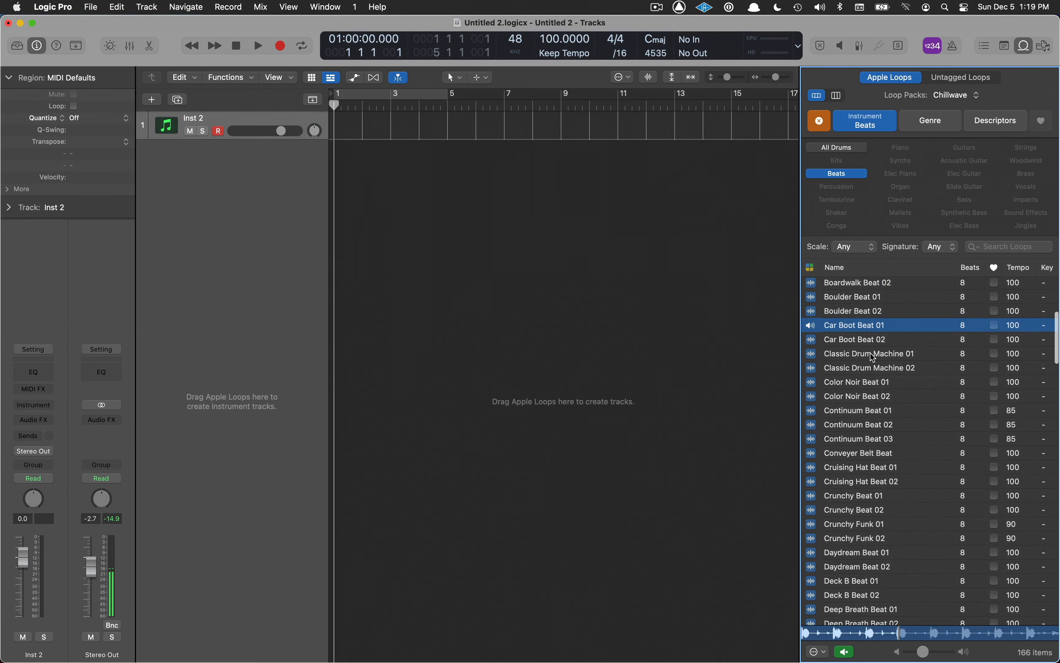
pyautogui.click(871, 353)
pyautogui.click(871, 381)
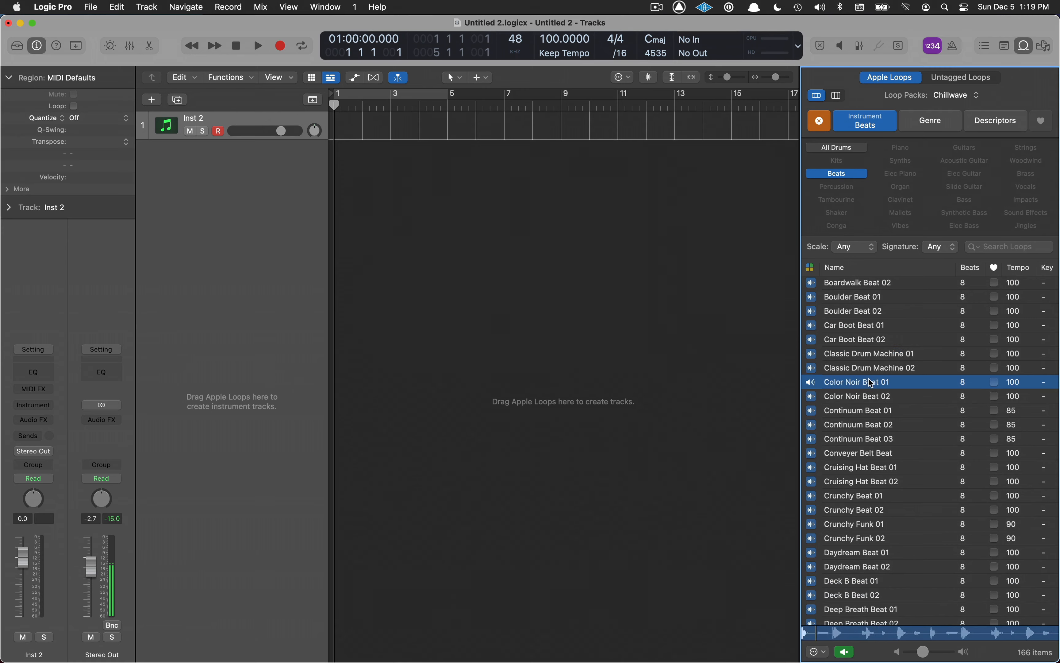
pyautogui.scroll(-3, 869, 379)
pyautogui.click(869, 368)
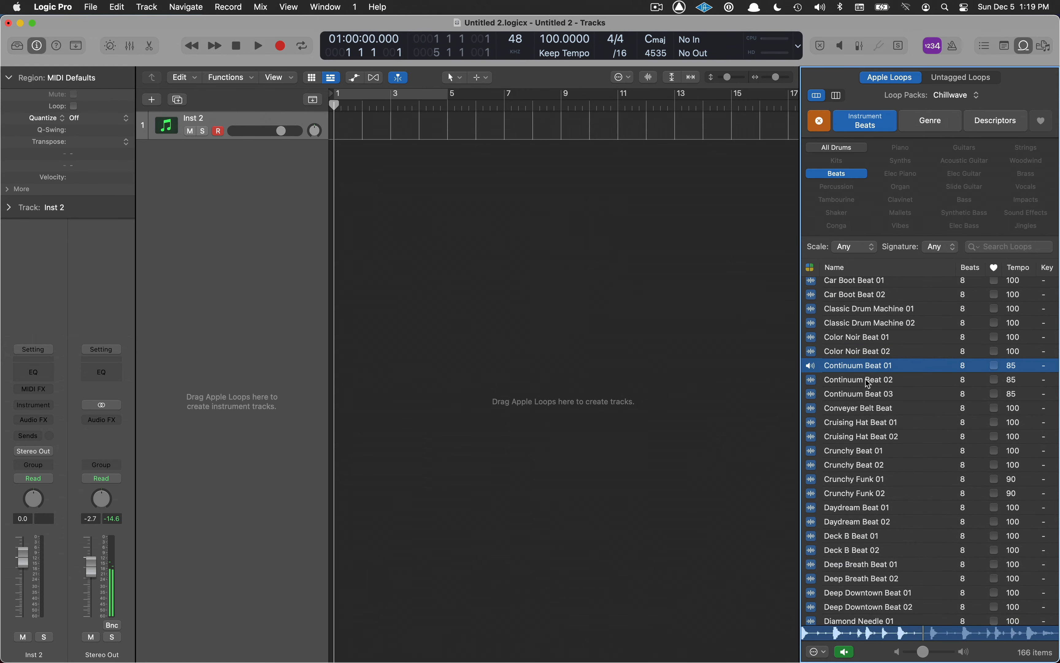
pyautogui.click(866, 378)
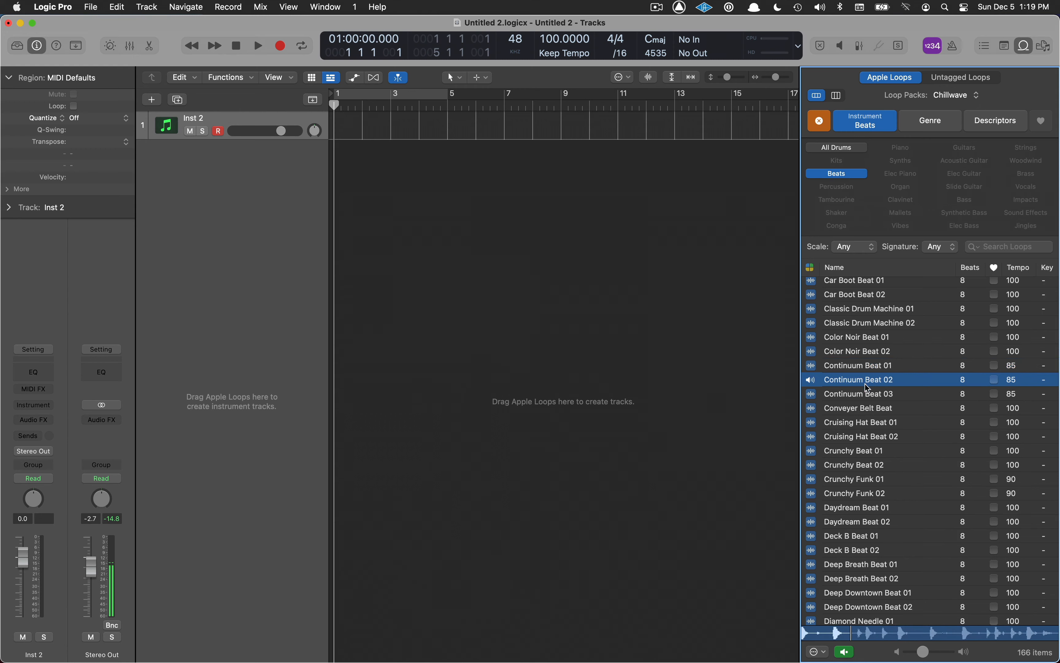
pyautogui.click(861, 395)
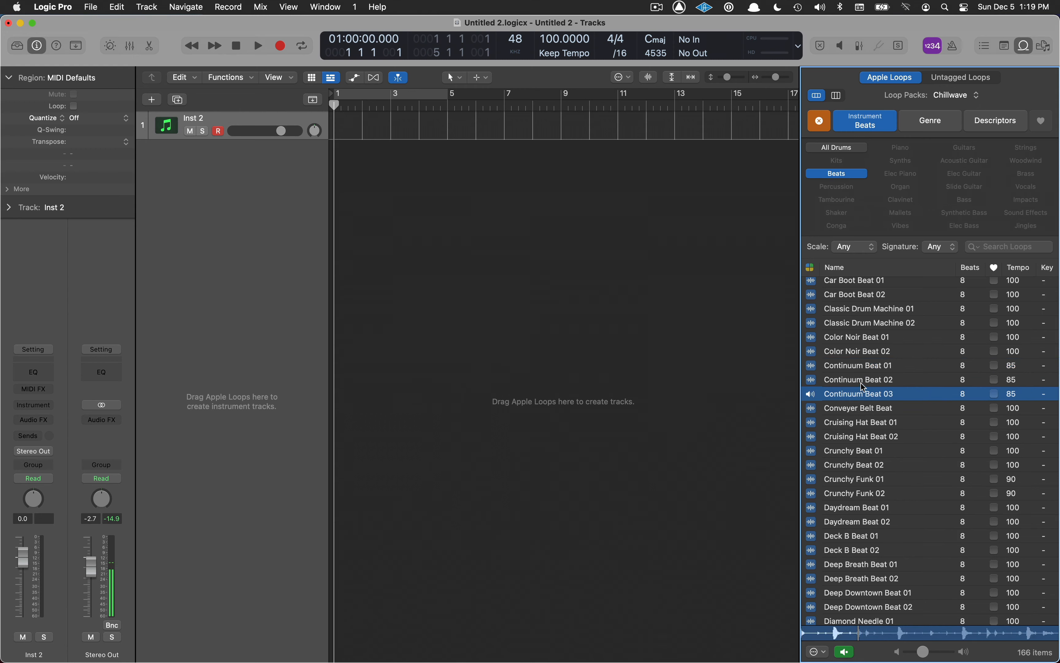
# Add Continuum Beat 02 on a new track at bar 1 without importing its tempo, and loop it to bar 5.
pyautogui.click(861, 381)
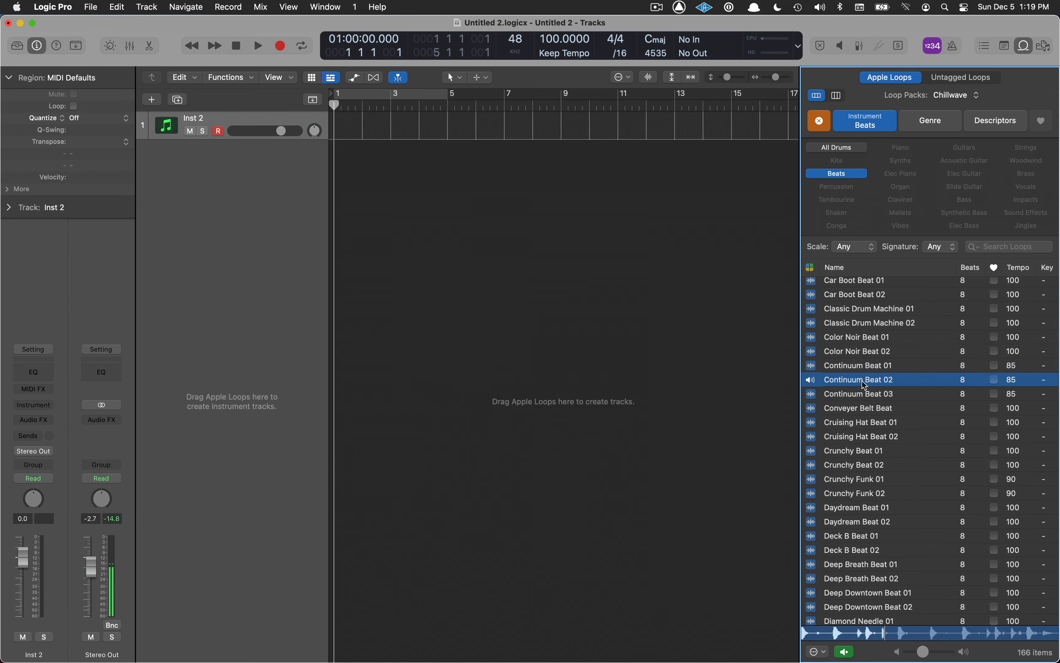
pyautogui.moveTo(862, 381); pyautogui.dragTo(335, 272)
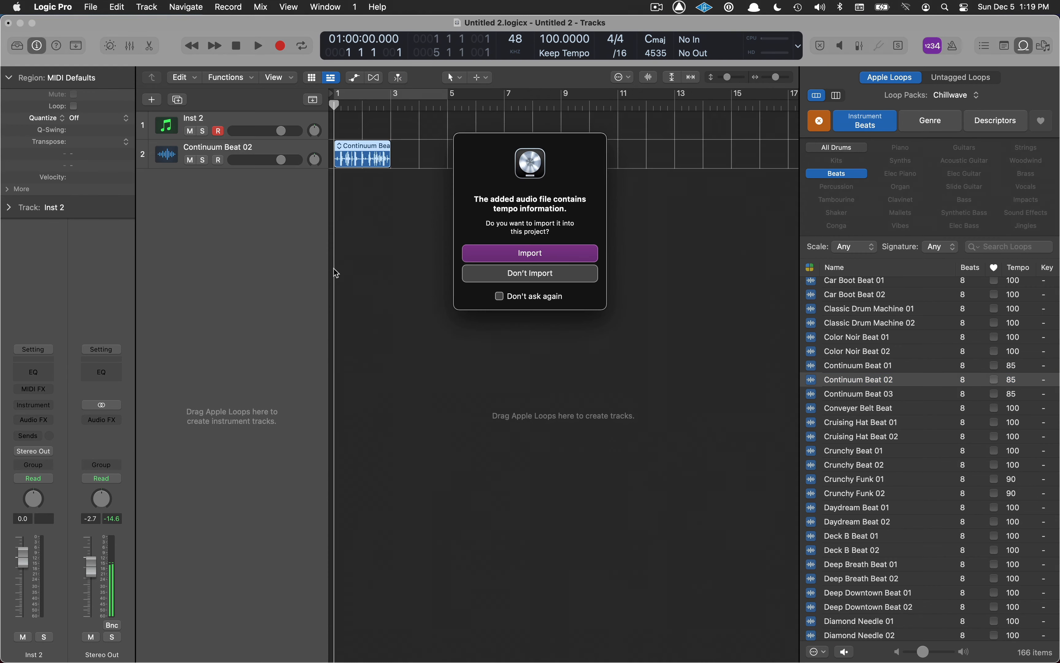
pyautogui.click(552, 274)
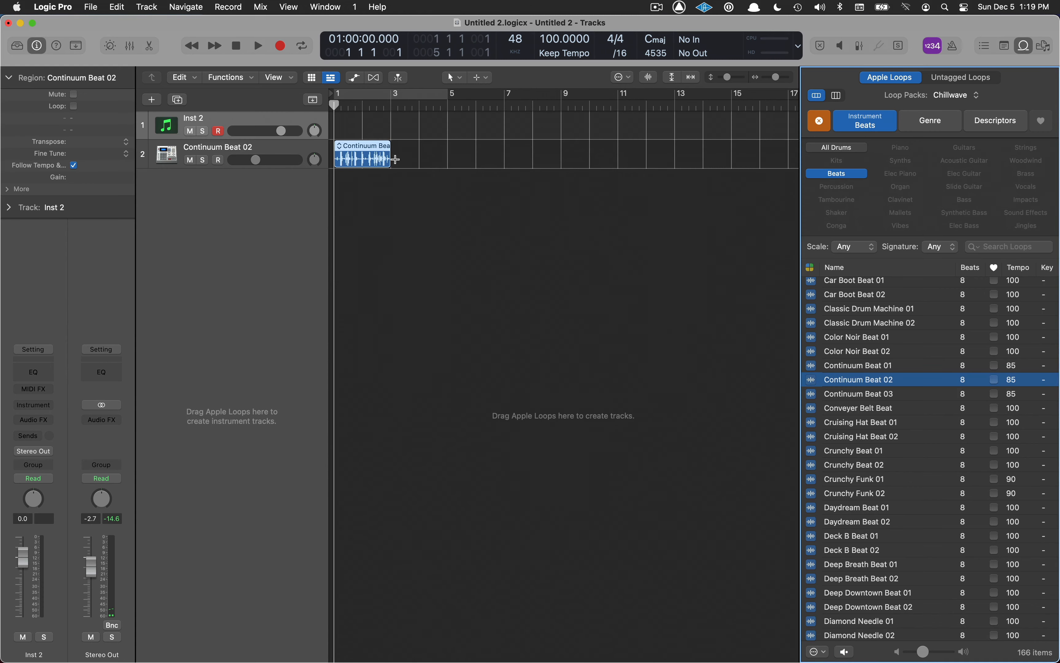
pyautogui.moveTo(390, 150); pyautogui.dragTo(447, 157)
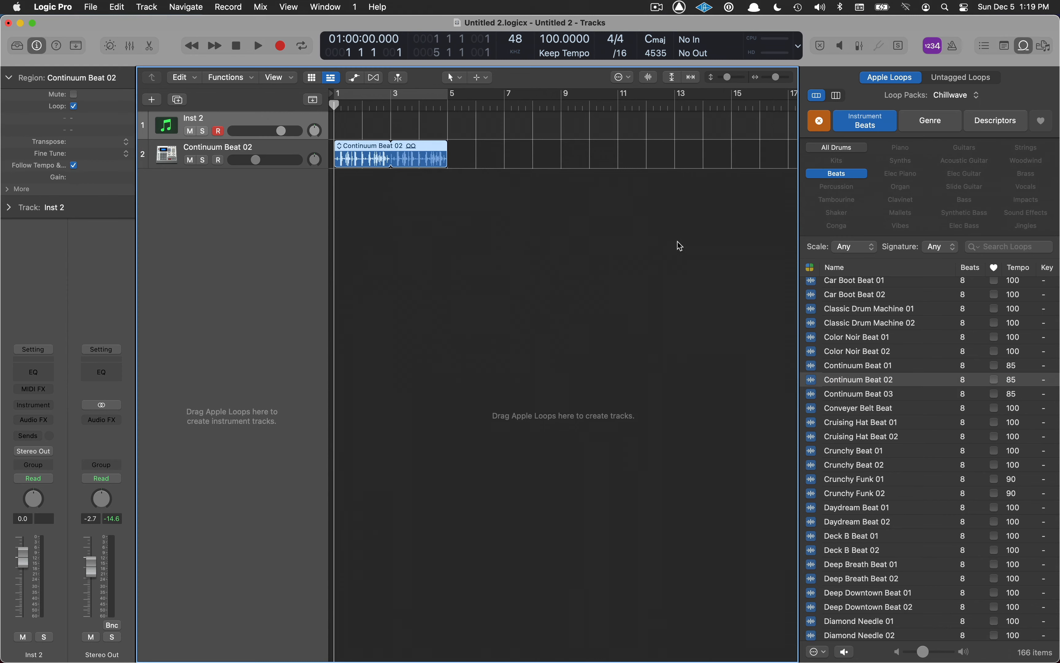
# Switch the loop pack to Alpha Waves and audition its loops, from Analog Infinity 02 through Deep Movements 02.
pyautogui.click(966, 100)
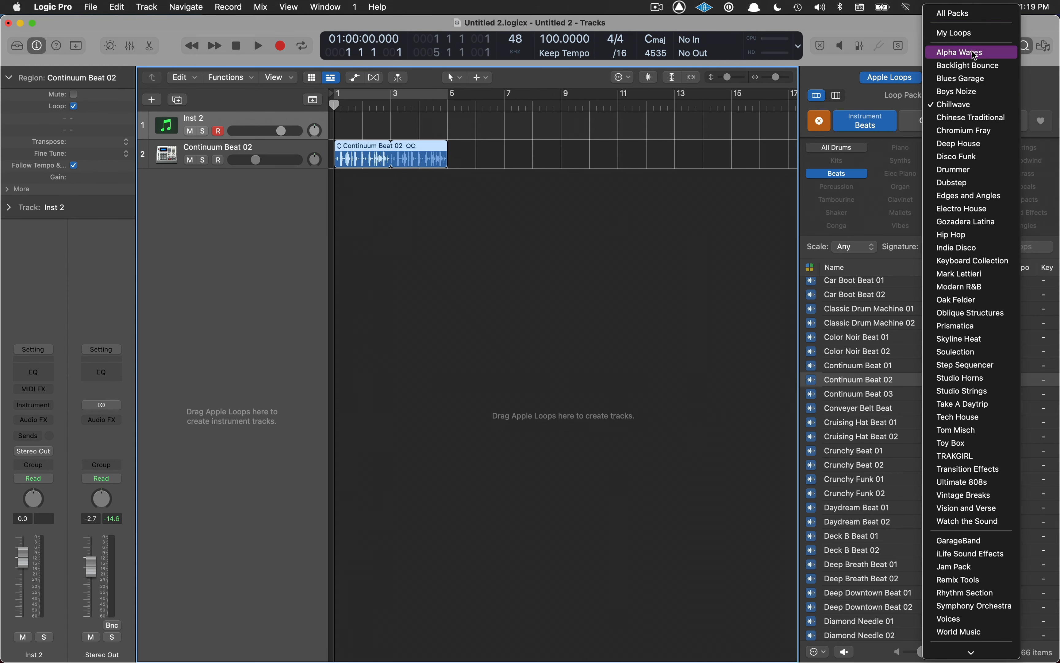
pyautogui.click(972, 52)
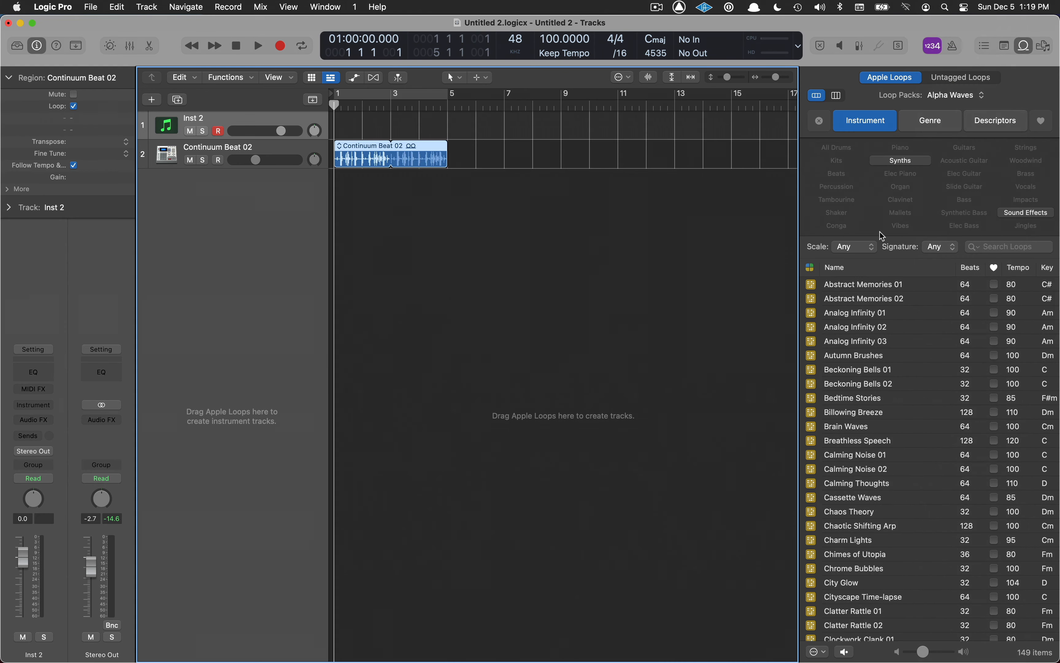
pyautogui.click(871, 326)
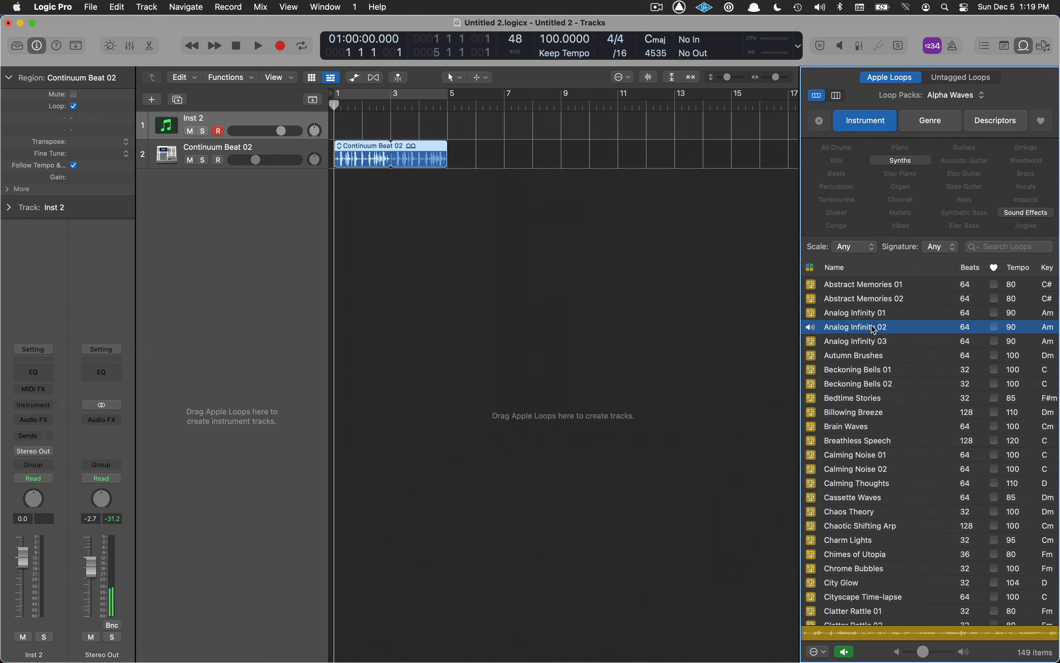
pyautogui.click(859, 384)
pyautogui.scroll(-3, 858, 390)
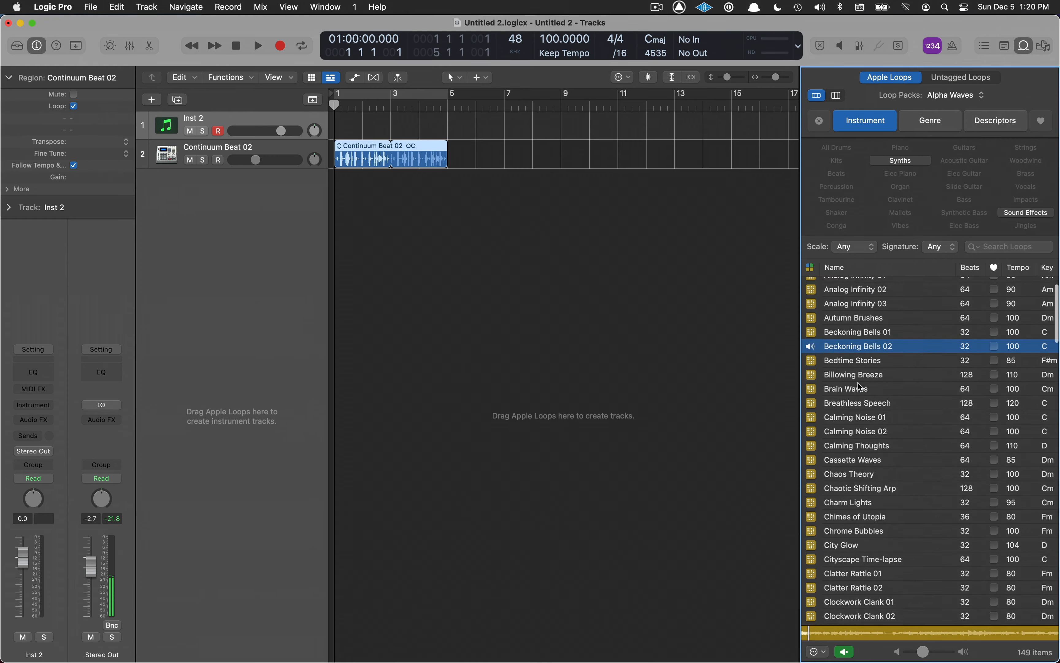
pyautogui.click(859, 408)
pyautogui.scroll(-5, 856, 405)
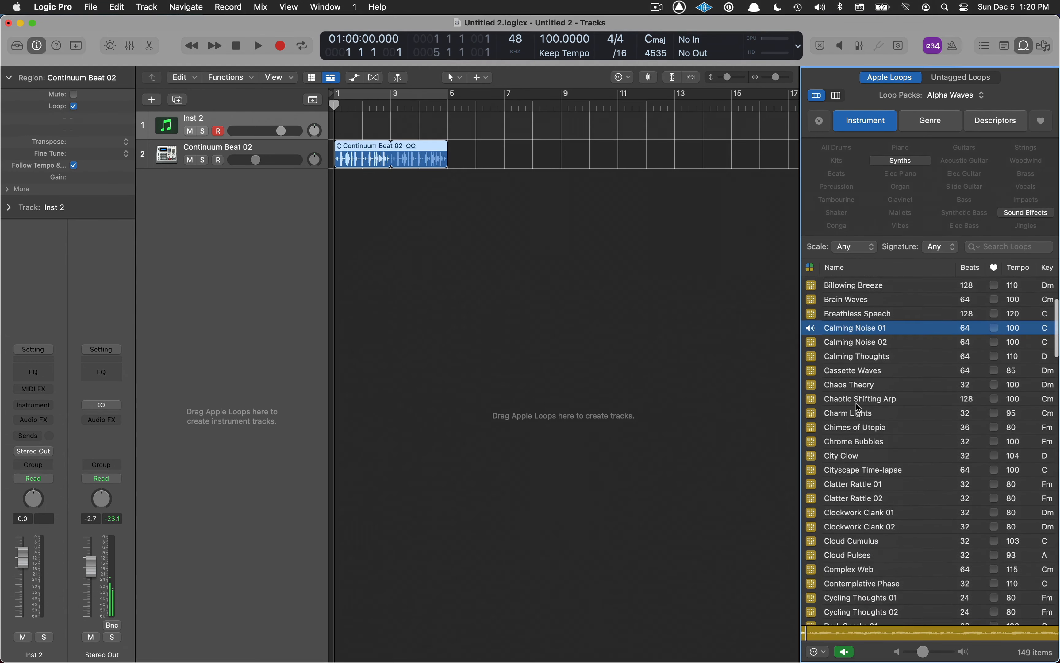
pyautogui.click(855, 410)
pyautogui.scroll(-5, 854, 410)
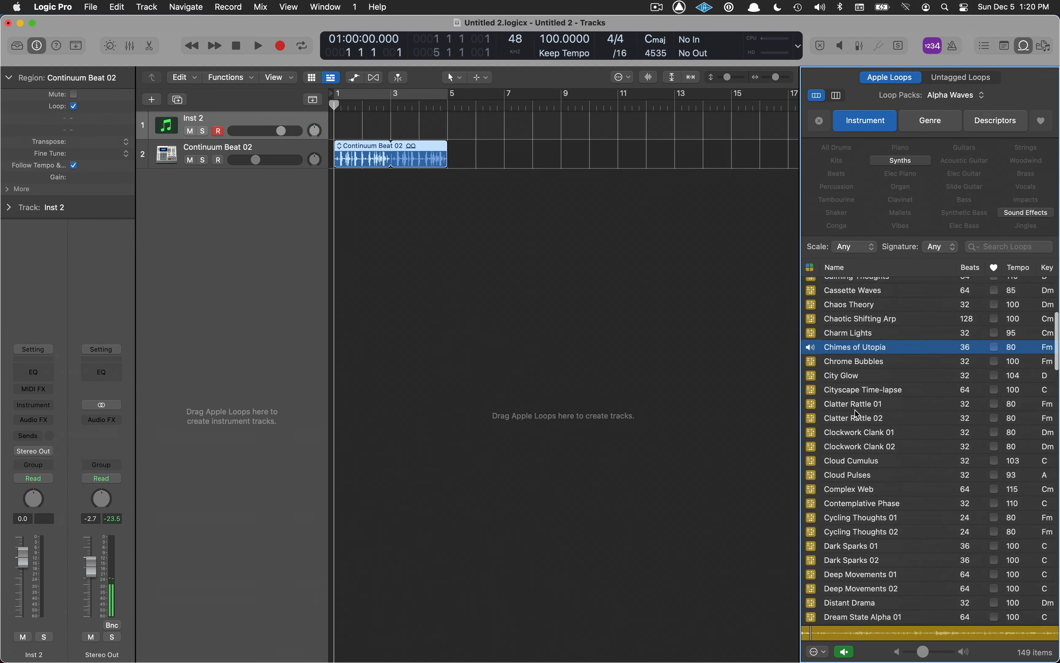
pyautogui.click(862, 404)
pyautogui.scroll(-5, 862, 405)
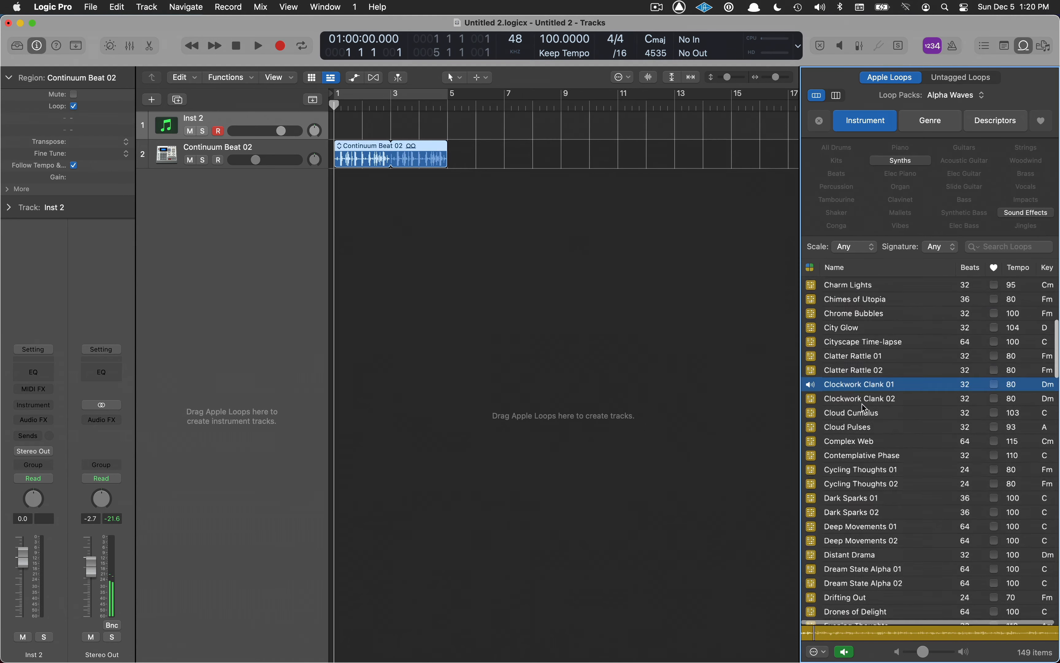
pyautogui.click(862, 404)
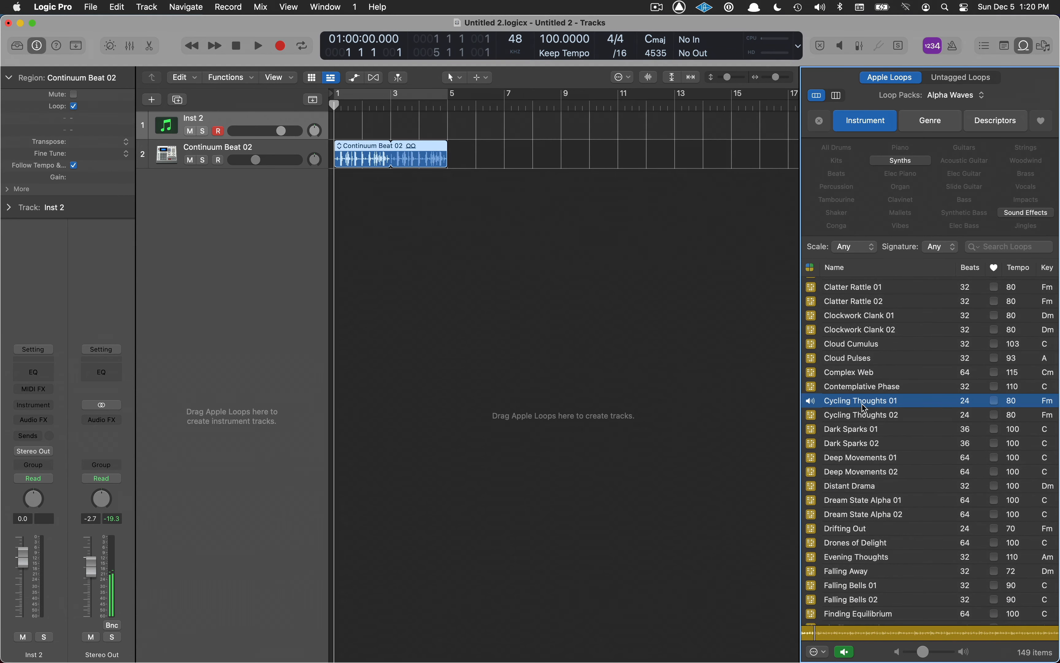
pyautogui.click(861, 430)
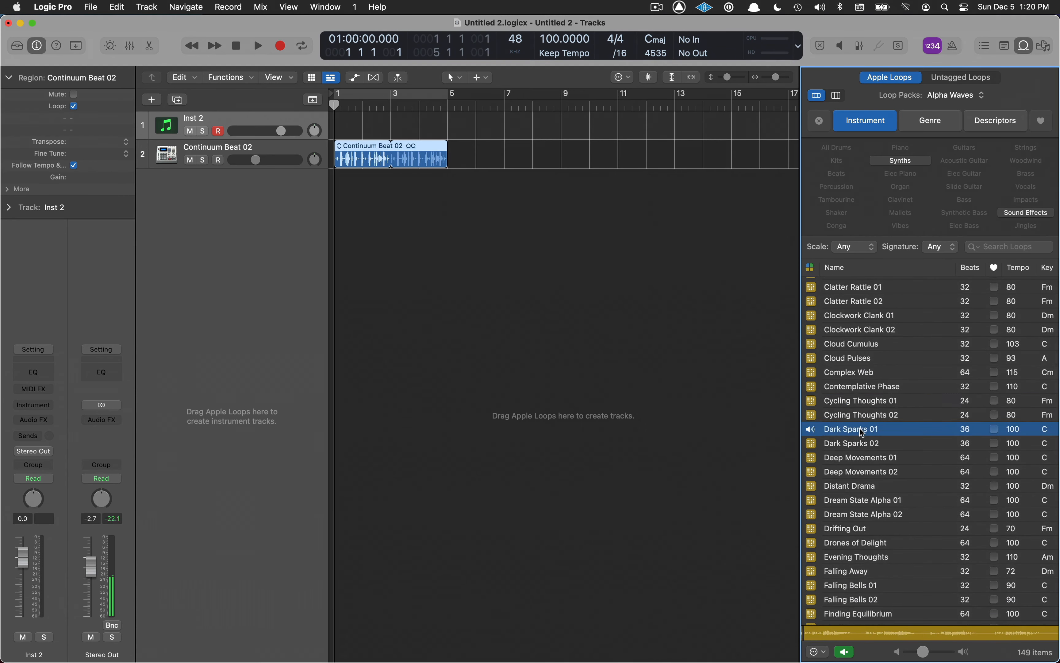
pyautogui.click(867, 454)
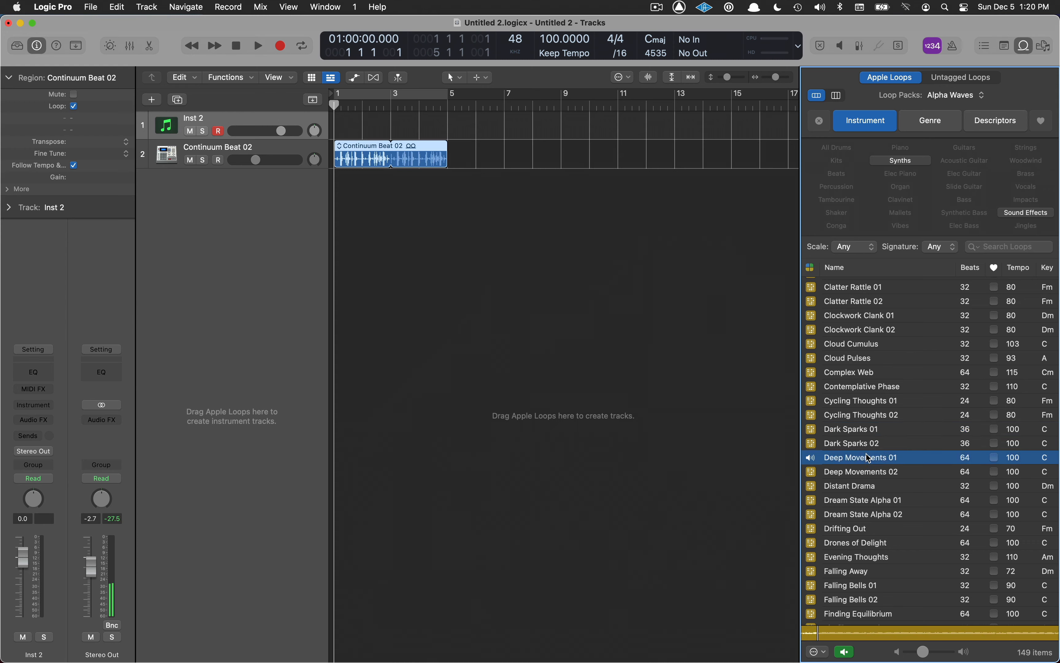
pyautogui.click(862, 470)
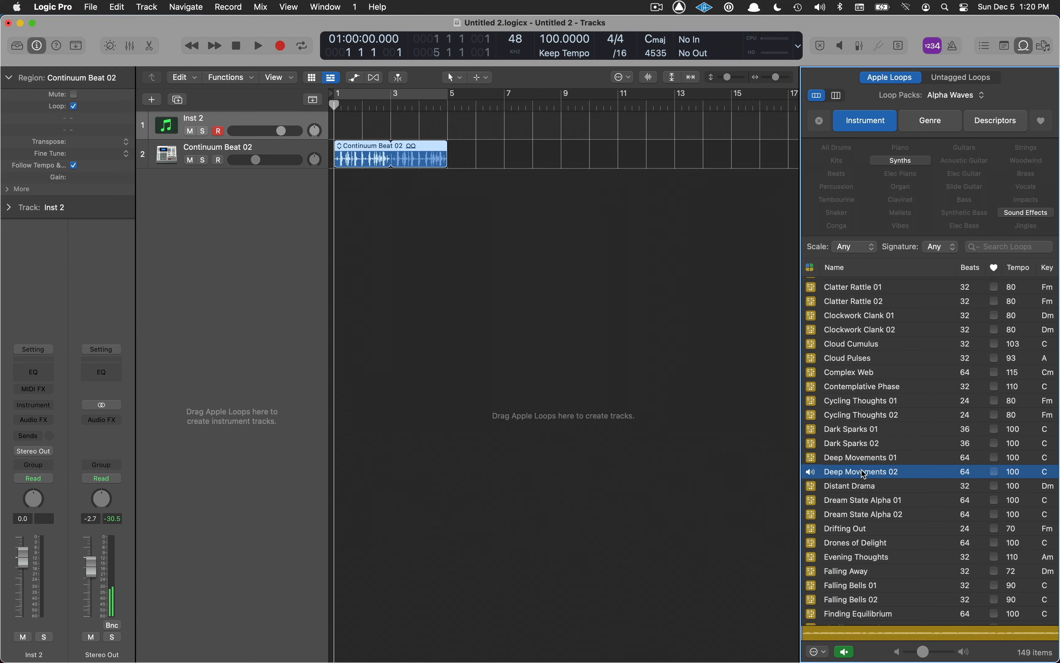
# Add Deep Movements 01 on a new track at bar 1 and shorten its region to end at bar 5.
pyautogui.click(862, 458)
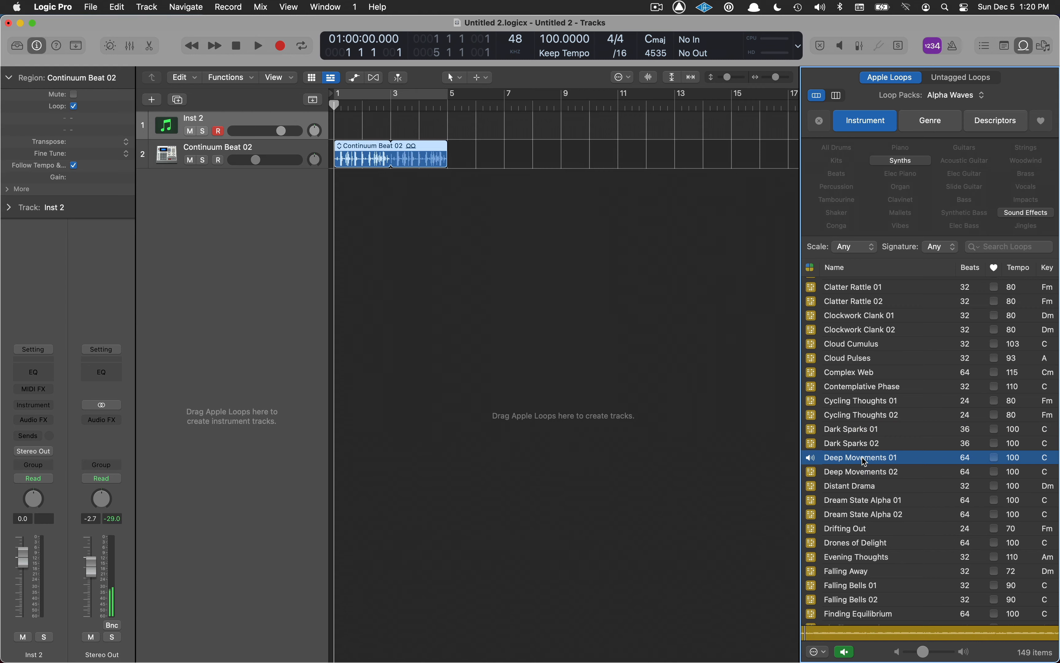
pyautogui.moveTo(862, 458); pyautogui.dragTo(333, 276)
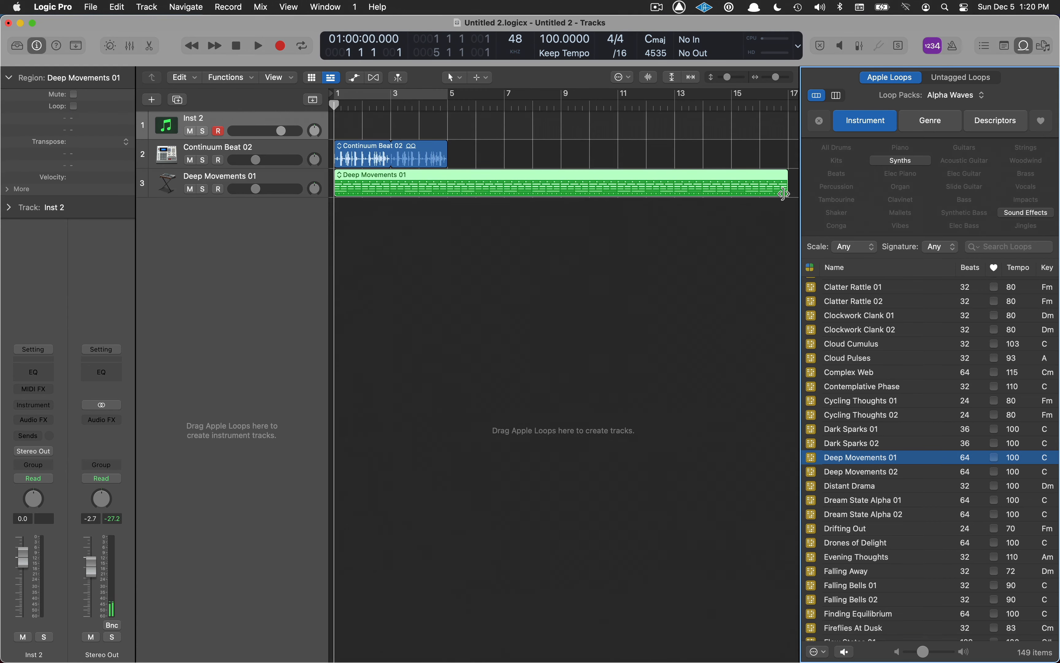
pyautogui.moveTo(786, 194); pyautogui.dragTo(445, 199)
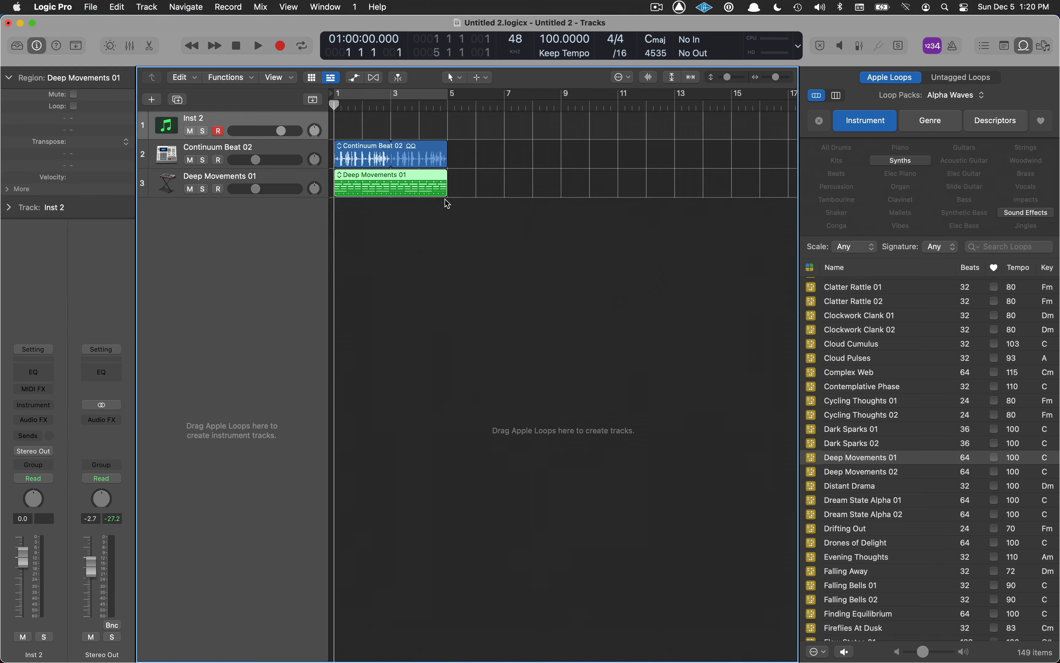
# Play both loops with cycling on over bars 1 to 5, hide the loop browser, and return the stopped playhead to the start.
pyautogui.click(431, 93)
pyautogui.press('space')
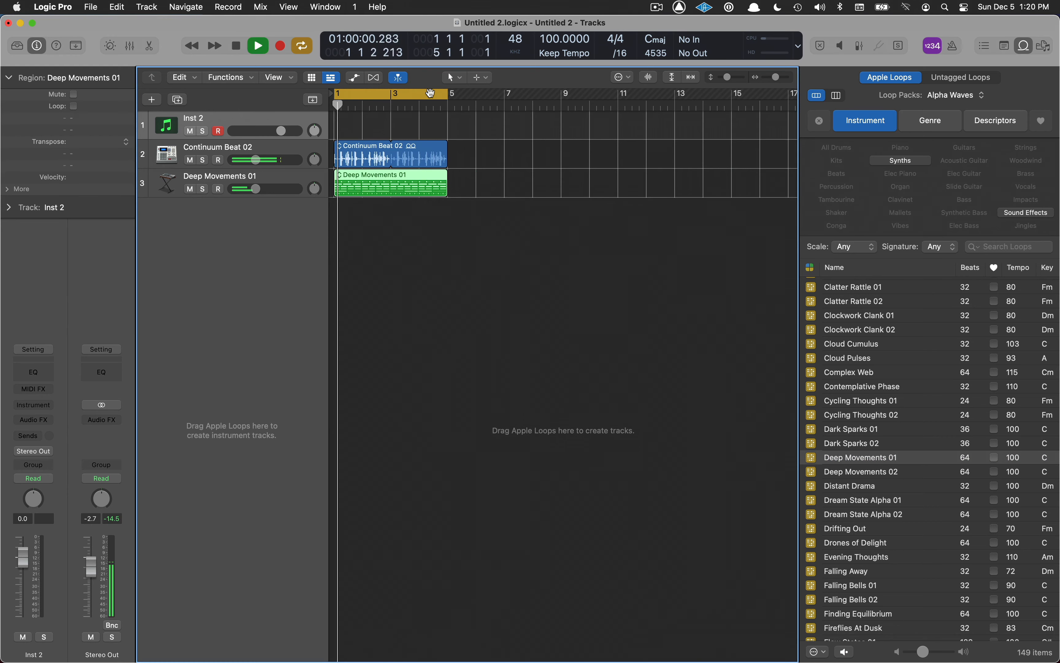
pyautogui.press('o')
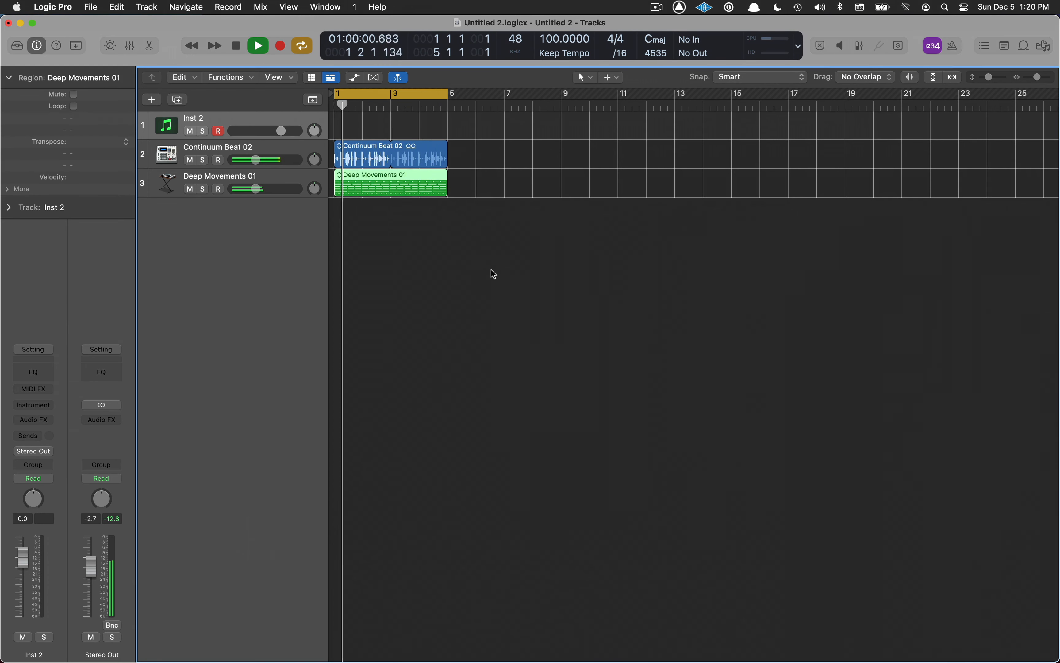
pyautogui.press('space')
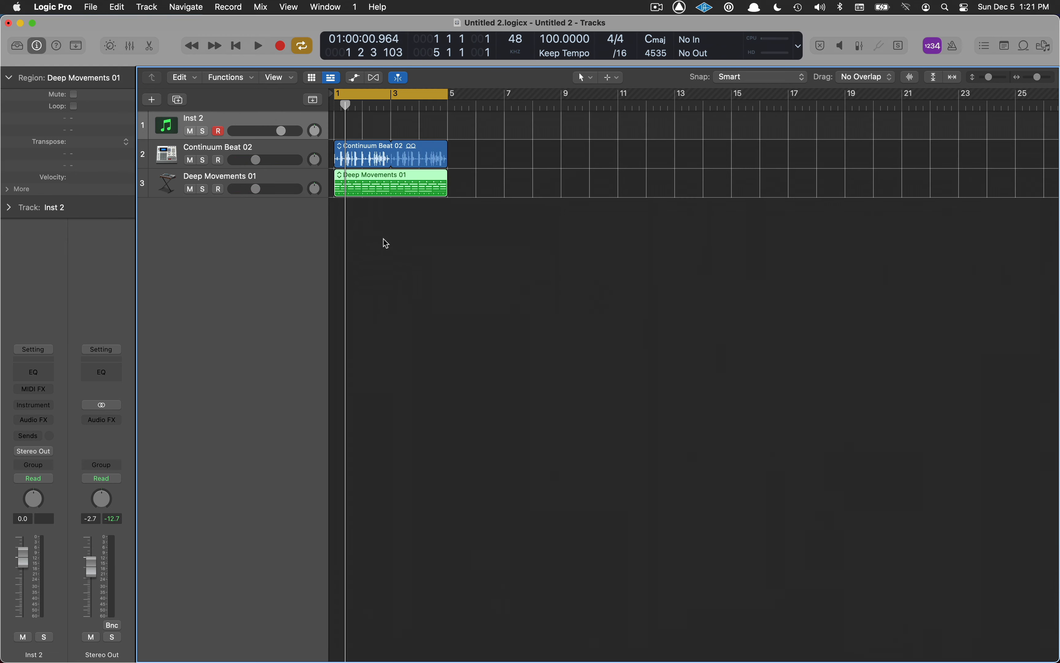
pyautogui.press('Return')
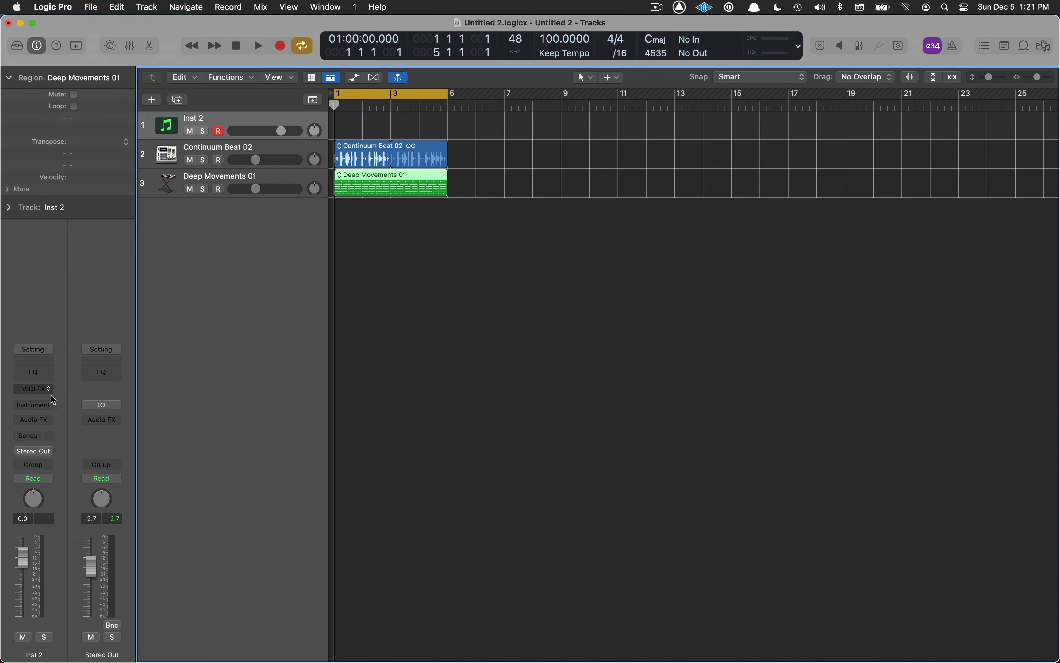
# Load the Alchemy synth in stereo as the instrument on the Inst 2 track.
pyautogui.click(50, 405)
pyautogui.moveTo(51, 441)
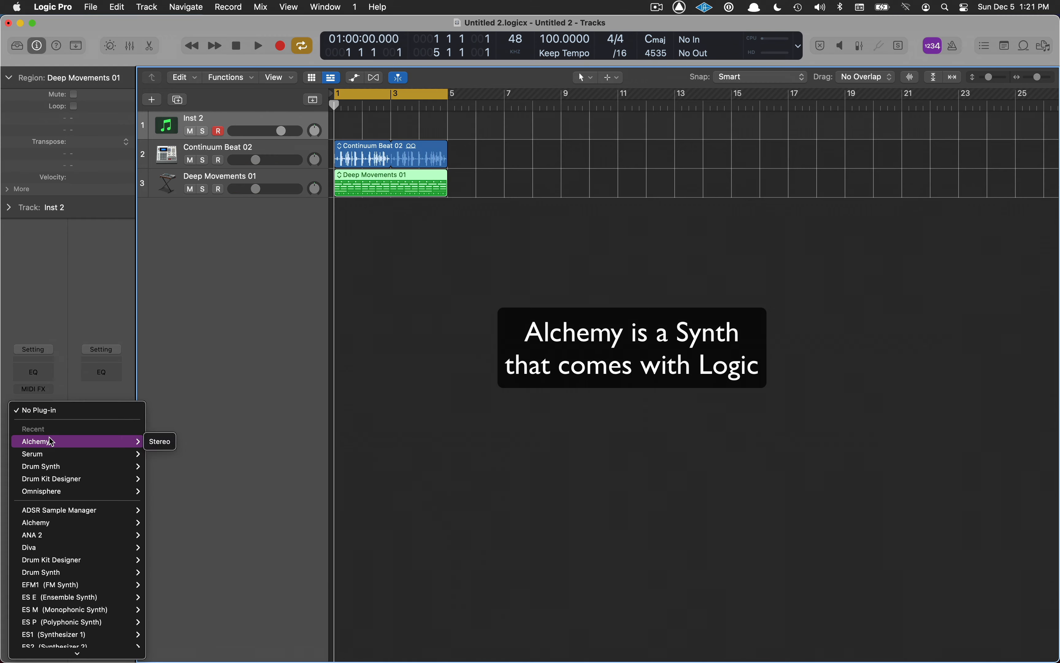
pyautogui.click(160, 441)
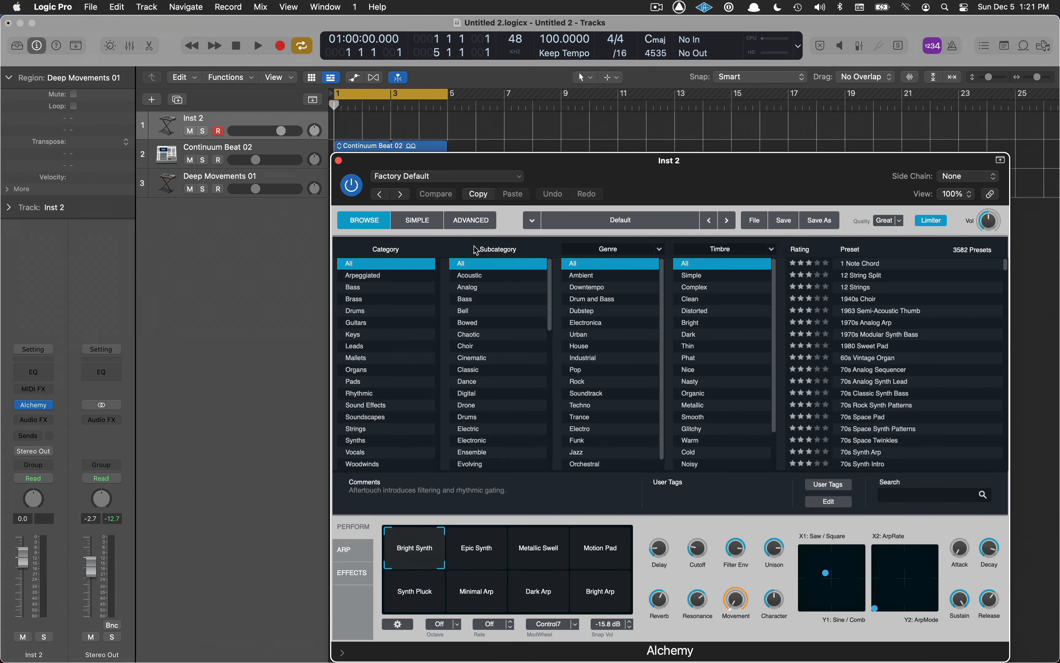
# Load the Droplet Harp PV preset from Alchemy's Leads category.
pyautogui.moveTo(626, 175); pyautogui.dragTo(536, 133)
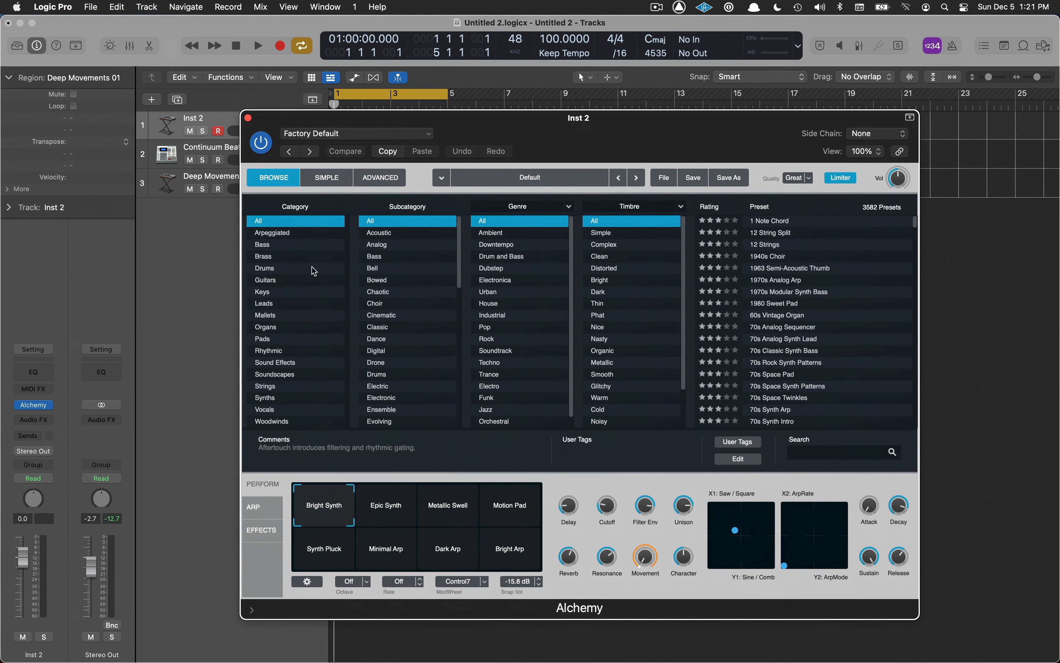
pyautogui.click(298, 304)
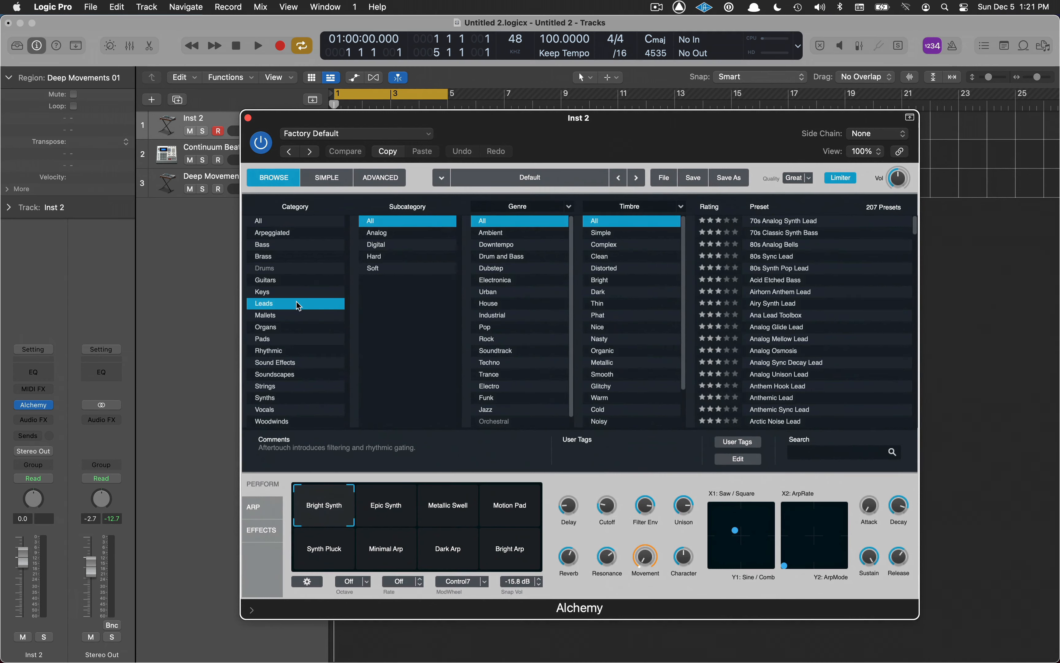
pyautogui.scroll(-10, 766, 311)
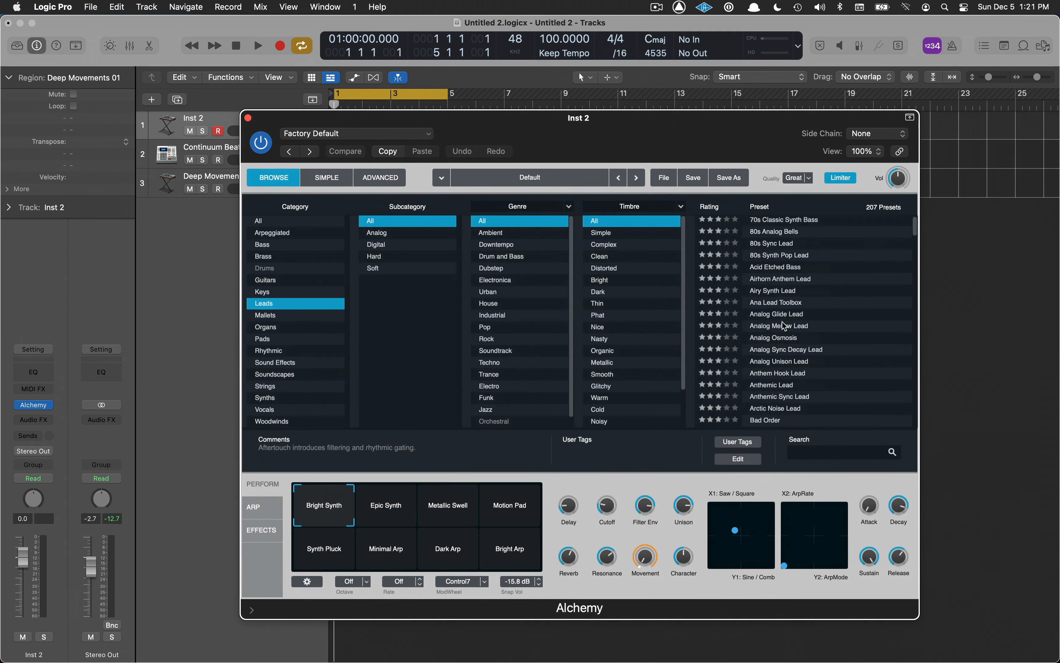
pyautogui.scroll(-1, 784, 327)
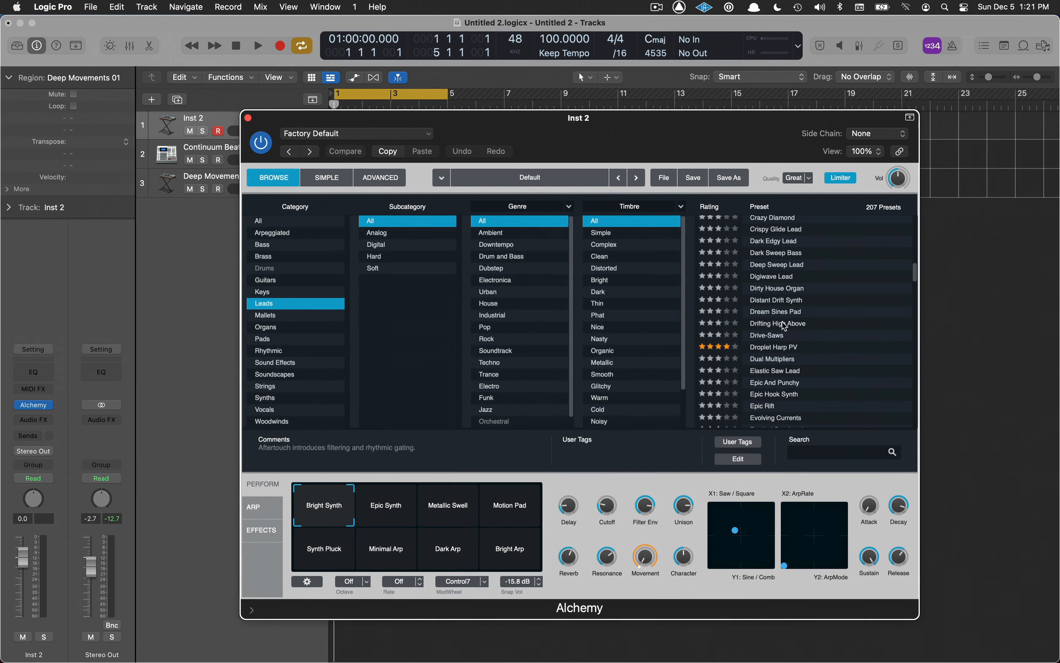
pyautogui.click(799, 349)
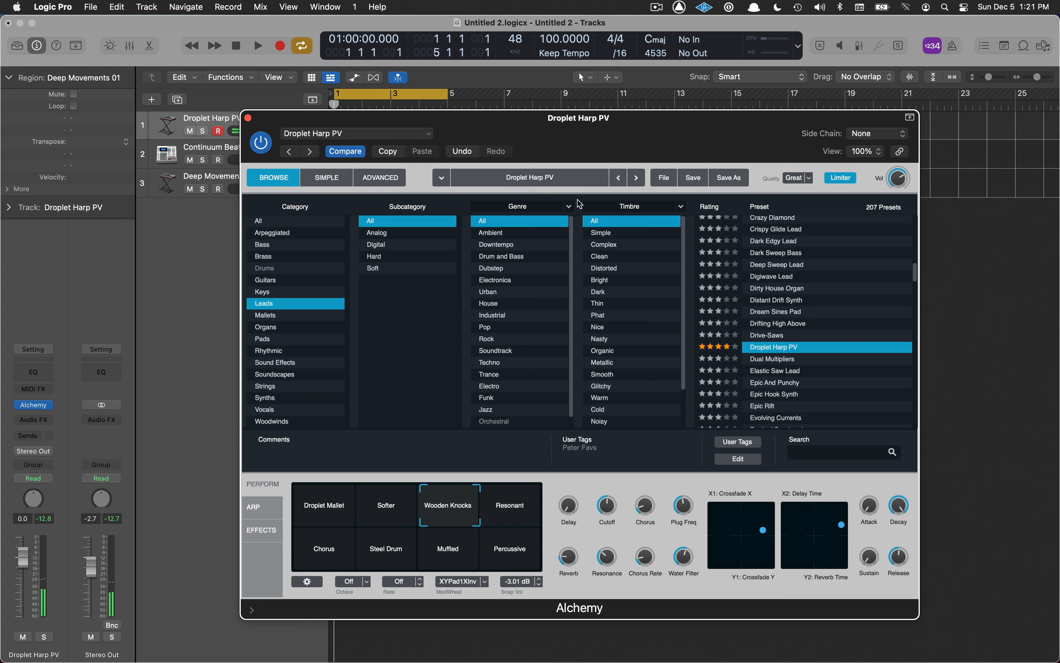
# Close the Alchemy window and create a pattern region at bar 1 on the Droplet Harp PV track.
pyautogui.click(248, 119)
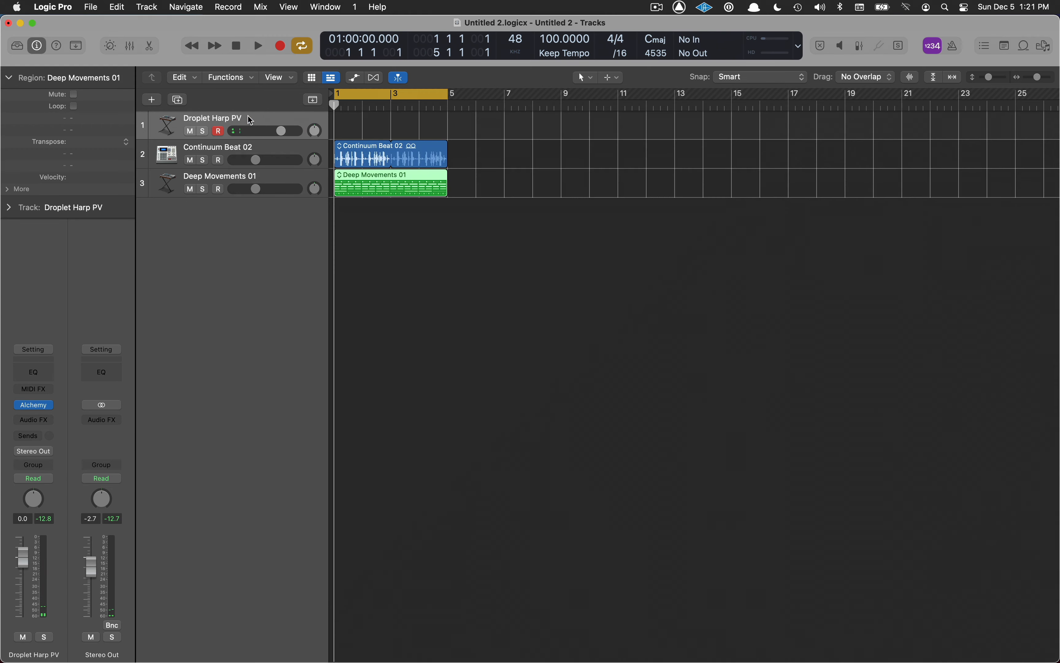
pyautogui.rightClick(341, 122)
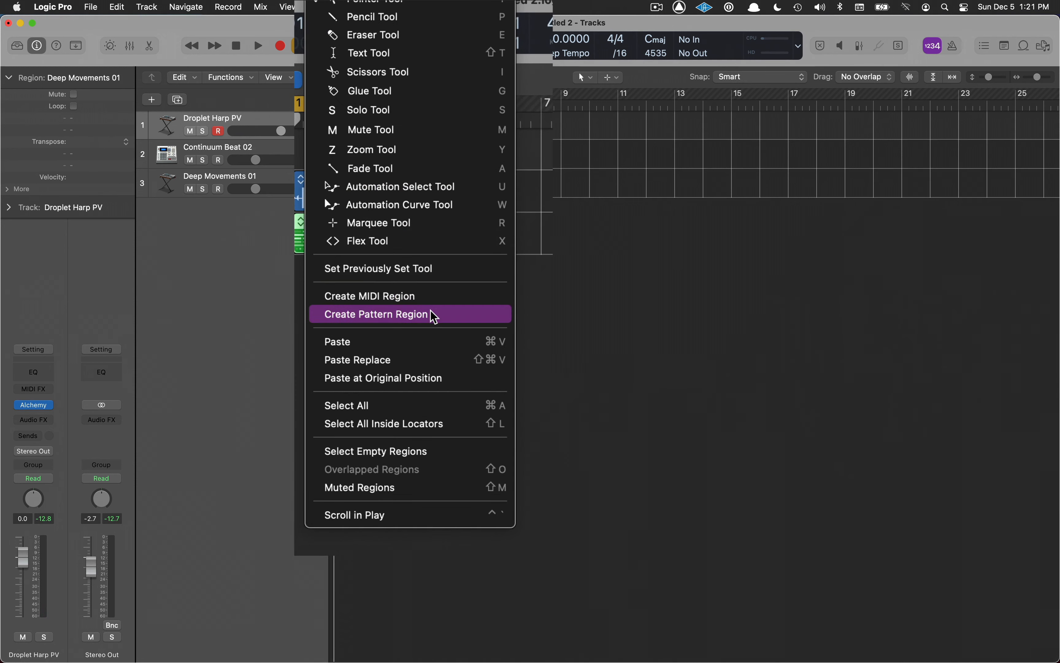
pyautogui.click(433, 314)
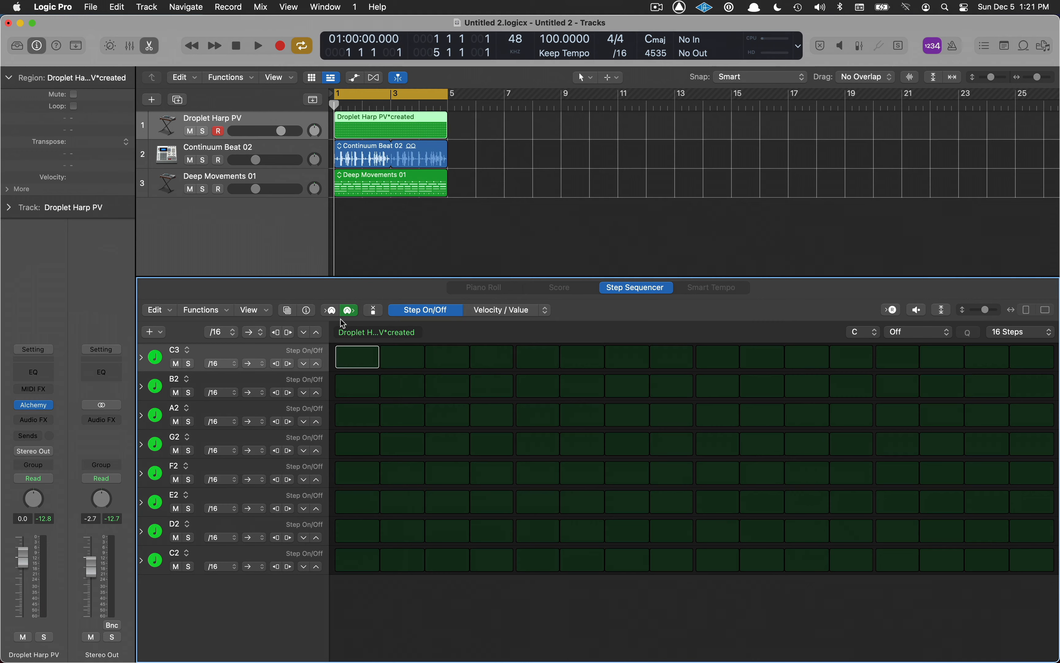
# Try first-step notes on the C3, B2 and A2 rows, then clear them.
pyautogui.click(363, 361)
pyautogui.click(360, 386)
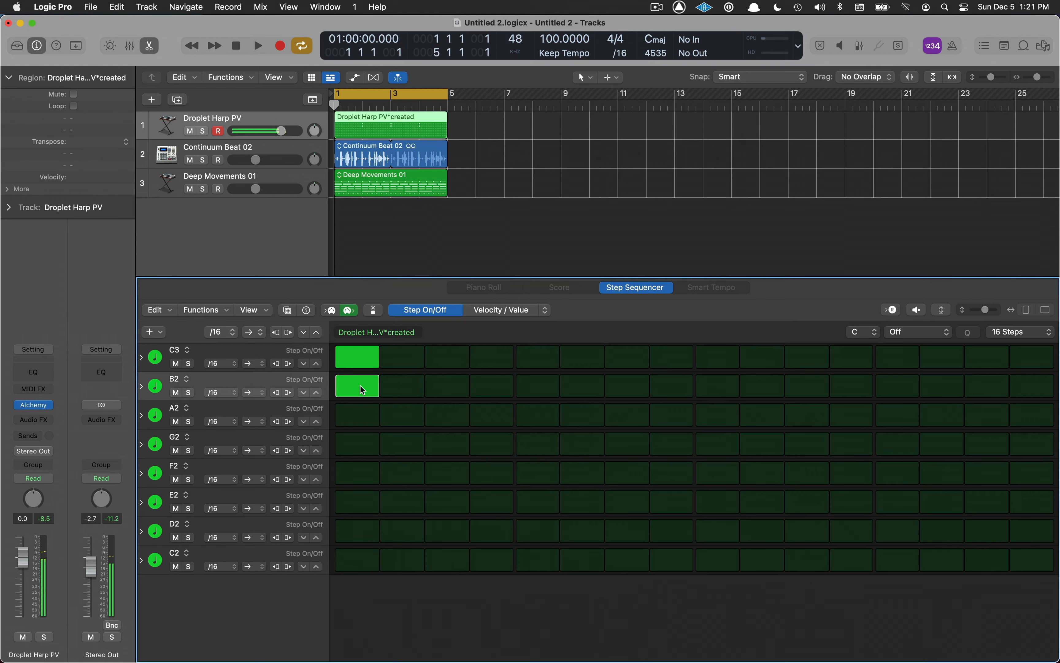
pyautogui.click(356, 414)
pyautogui.click(356, 414)
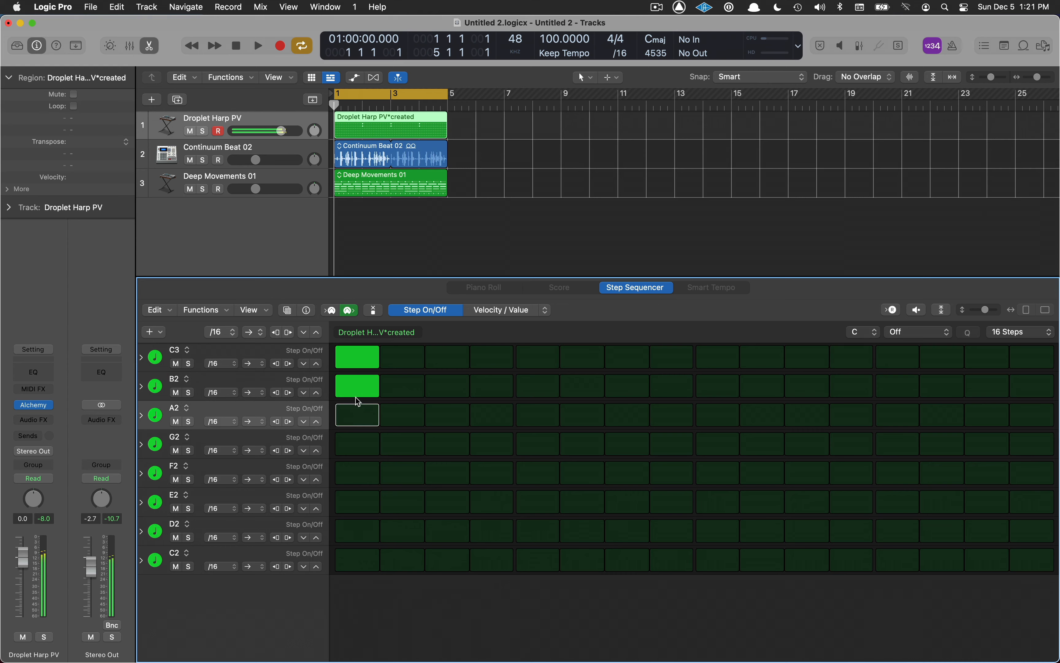
pyautogui.click(360, 377)
pyautogui.click(361, 359)
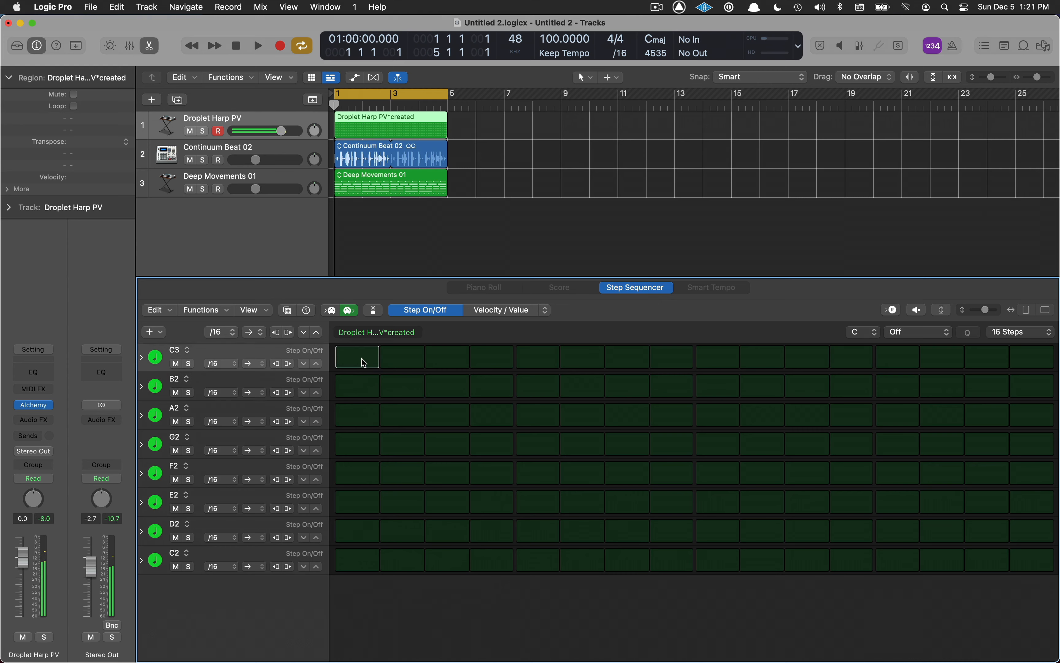
# Transpose the pattern up one octave twice, auditioning and clearing the top row's first step in between.
pyautogui.click(227, 310)
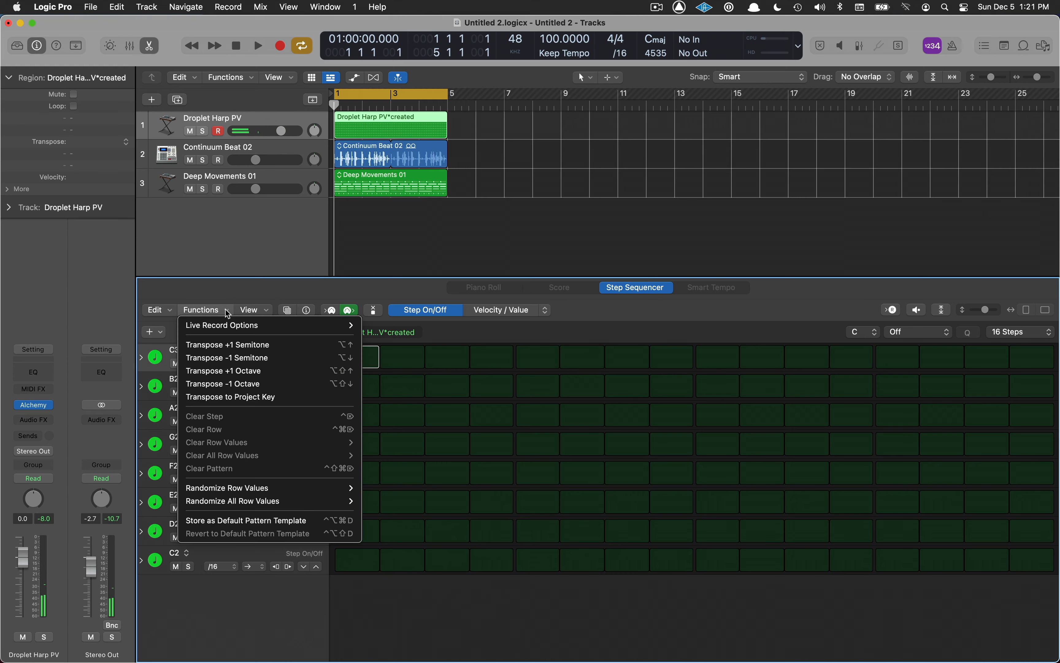
pyautogui.click(261, 369)
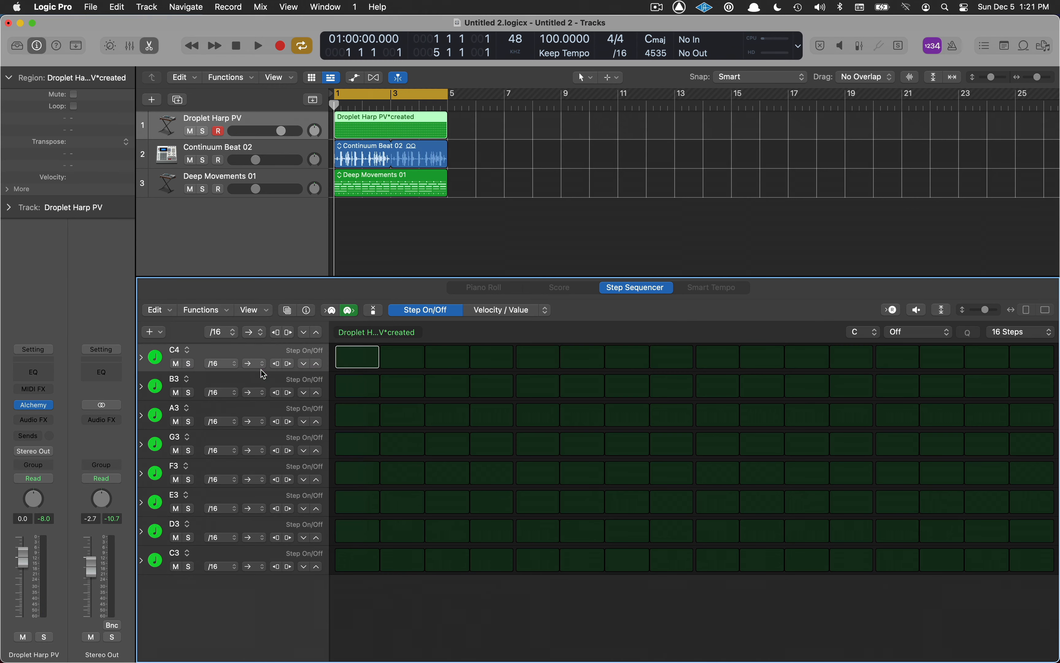
pyautogui.click(352, 360)
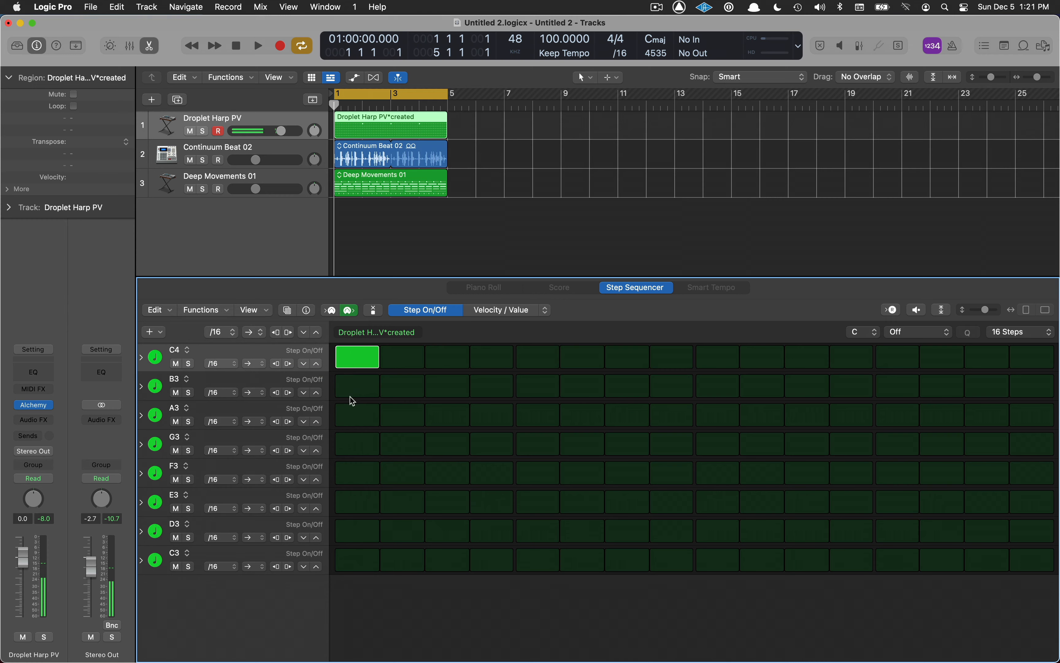
pyautogui.click(355, 366)
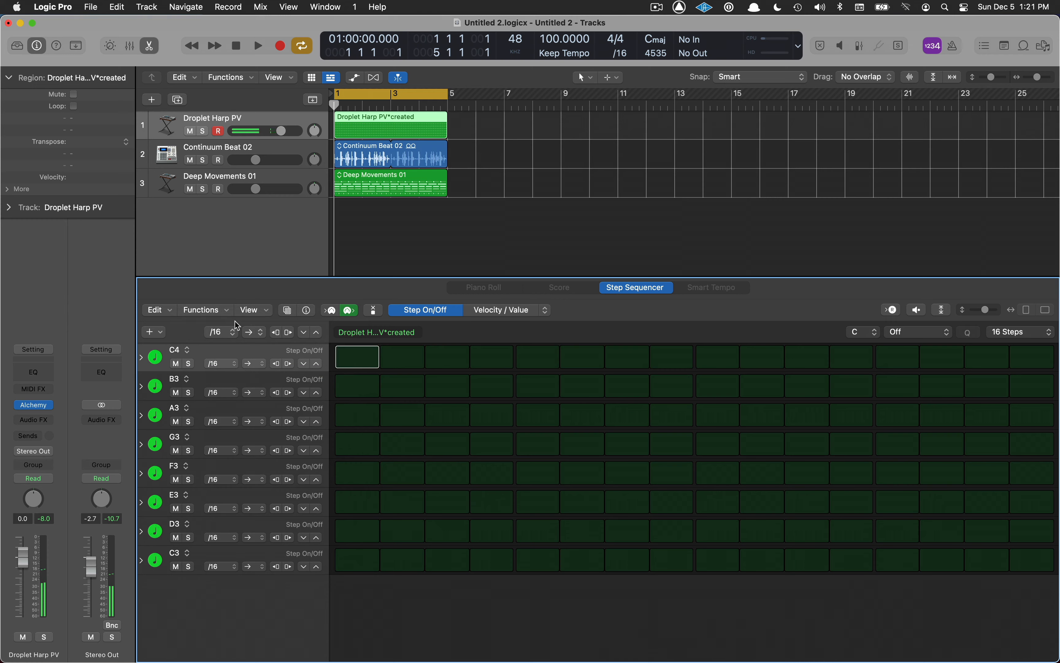
pyautogui.click(226, 311)
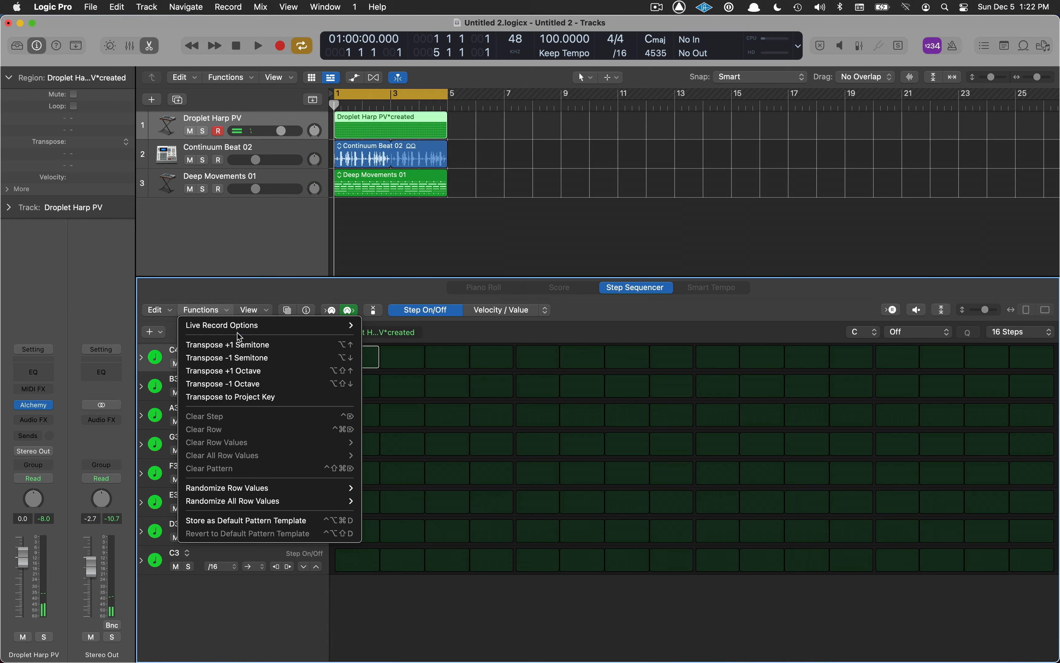
pyautogui.click(259, 371)
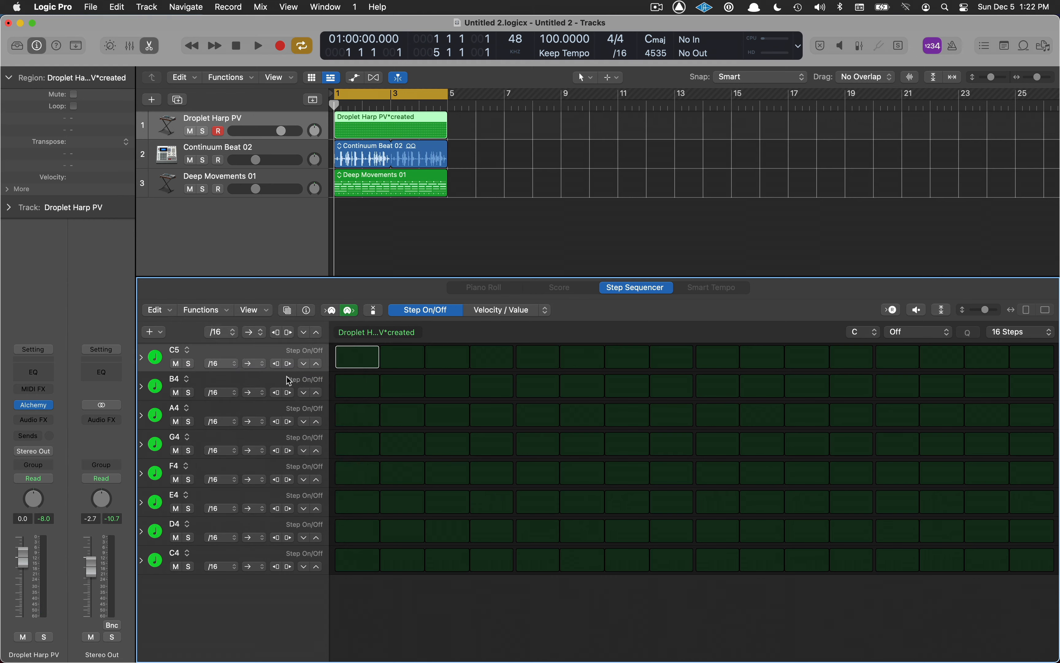
# Try first-step notes on the C5 and C4 rows, and clear both.
pyautogui.click(357, 361)
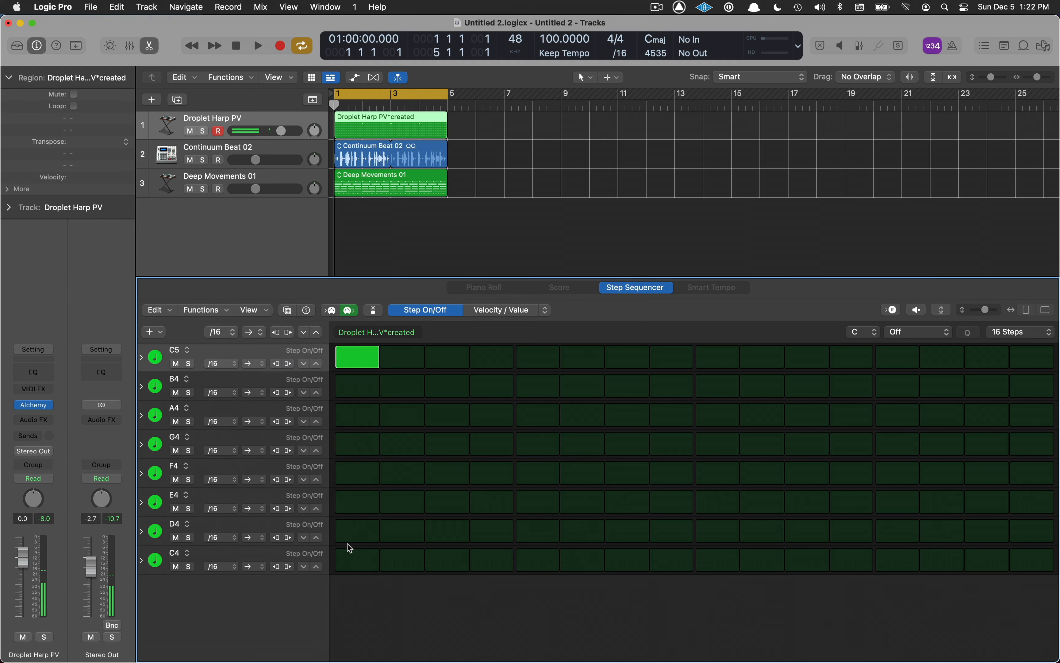
pyautogui.click(346, 557)
pyautogui.click(345, 557)
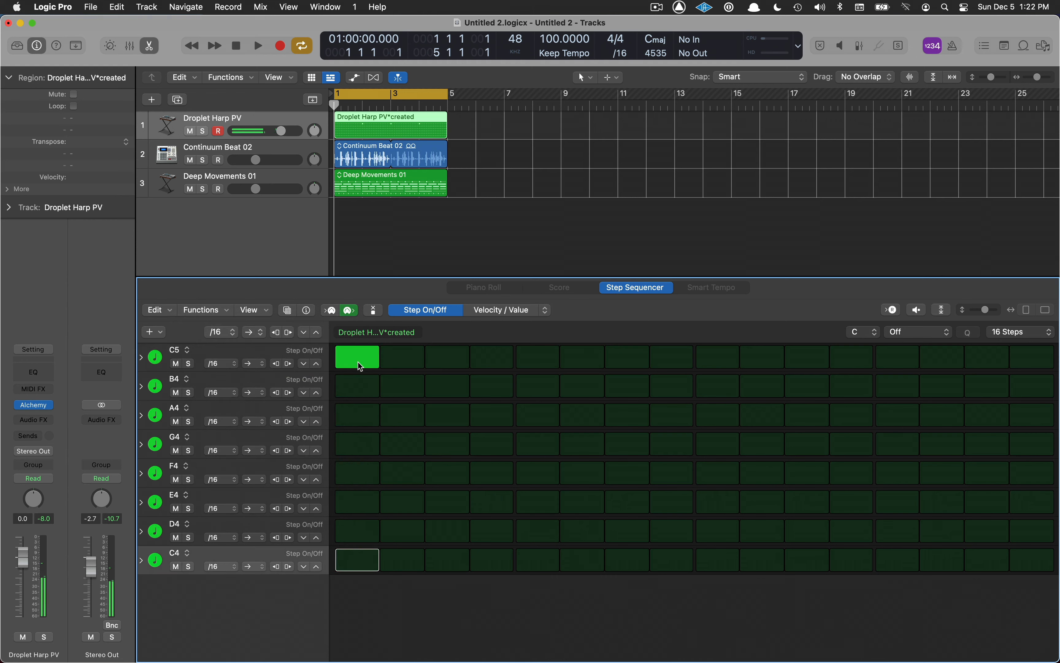
pyautogui.click(358, 362)
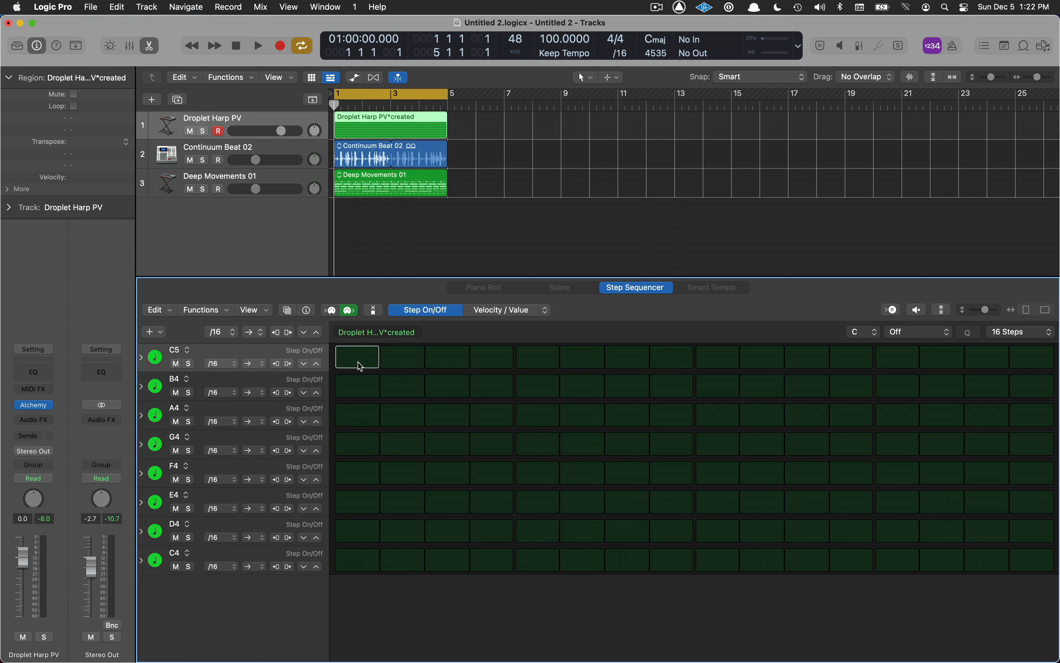
# Enter single notes on pattern steps 1 to 8 in the order C5, G4, A4, G4, C4, G4, E4, A4.
pyautogui.click(358, 362)
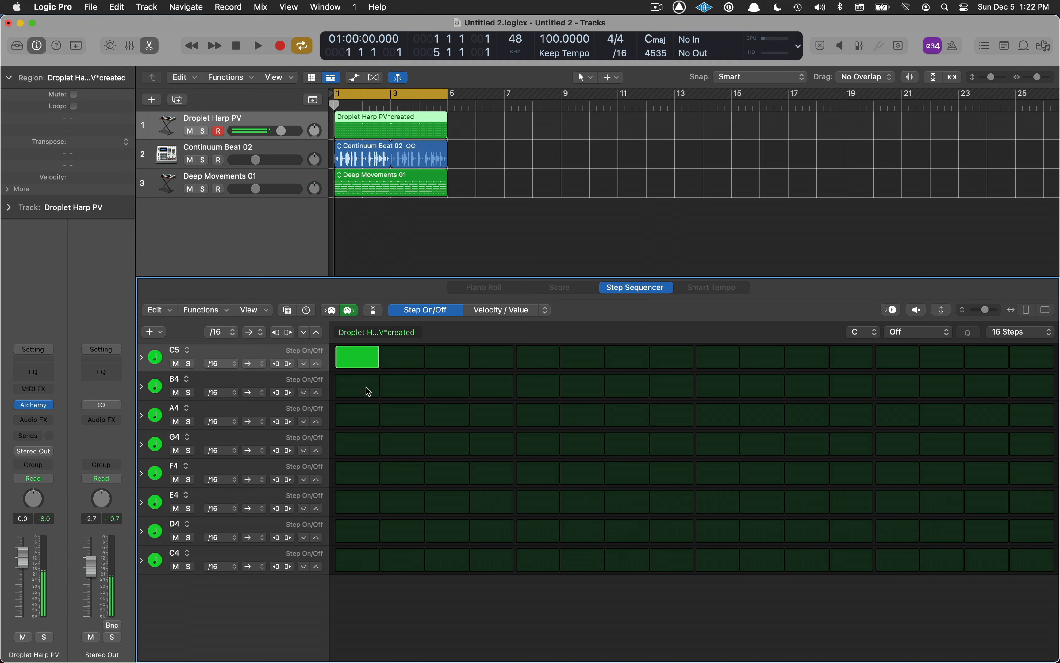
pyautogui.click(398, 443)
pyautogui.click(437, 422)
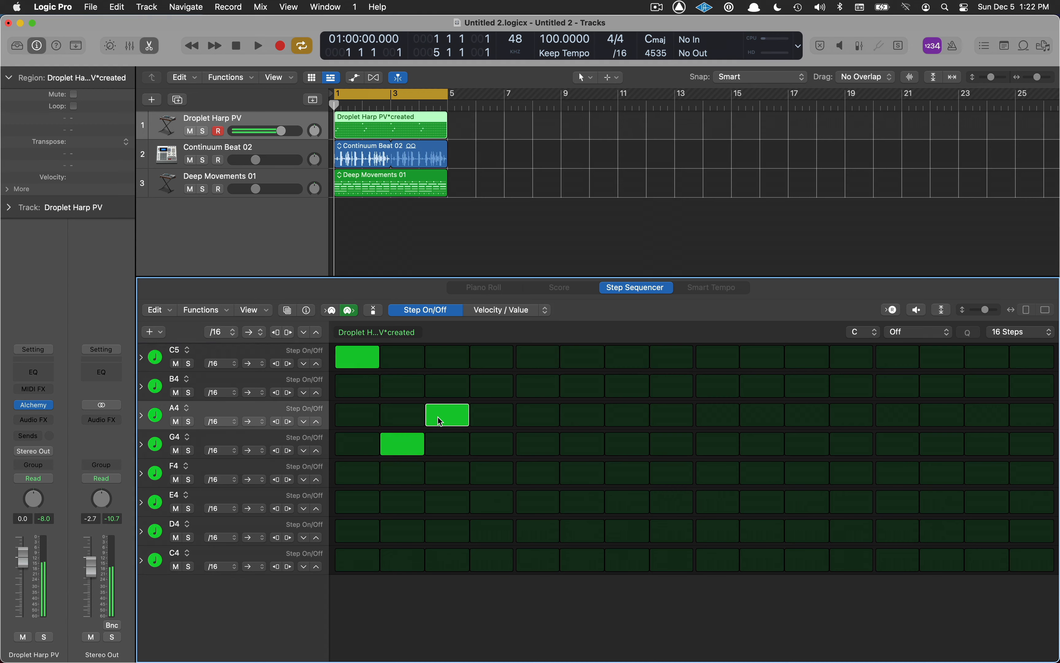
pyautogui.click(479, 444)
pyautogui.click(531, 552)
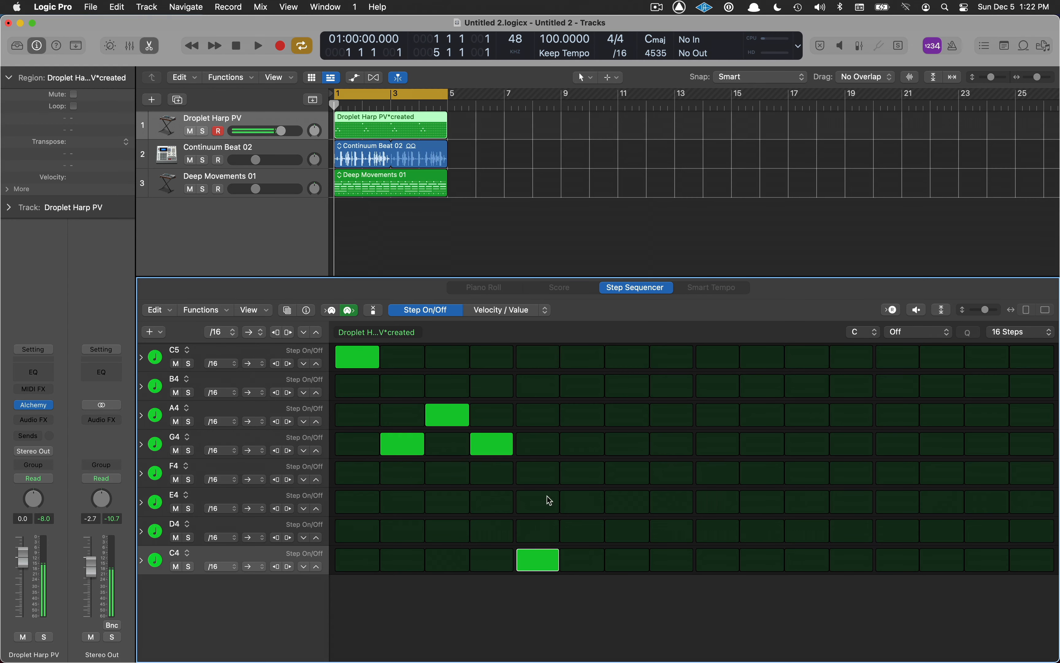
pyautogui.click(581, 444)
pyautogui.click(616, 504)
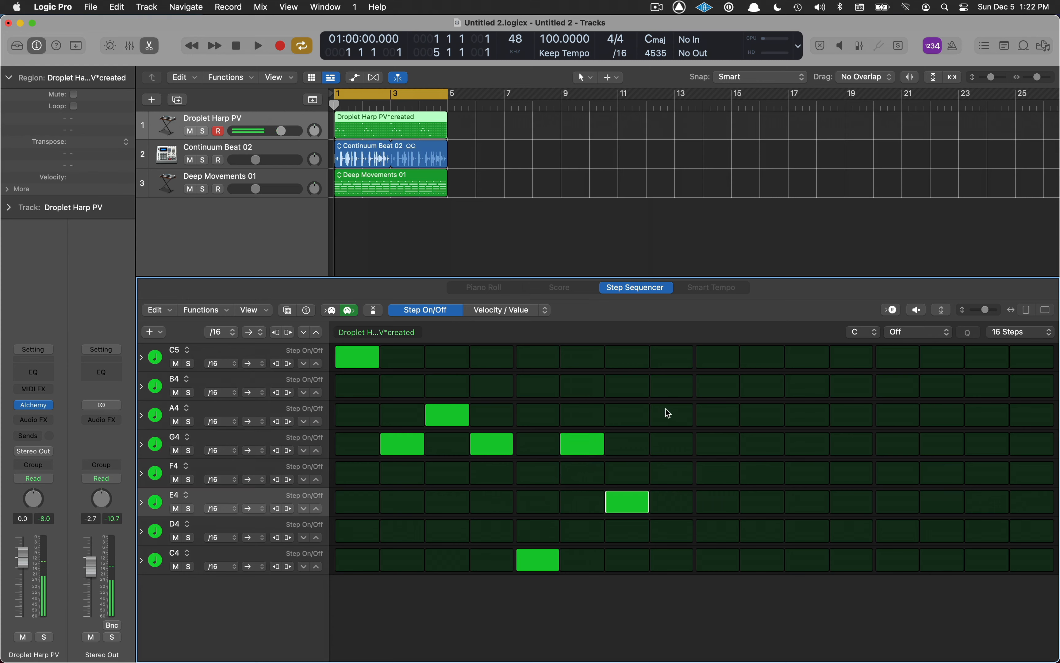
pyautogui.click(667, 412)
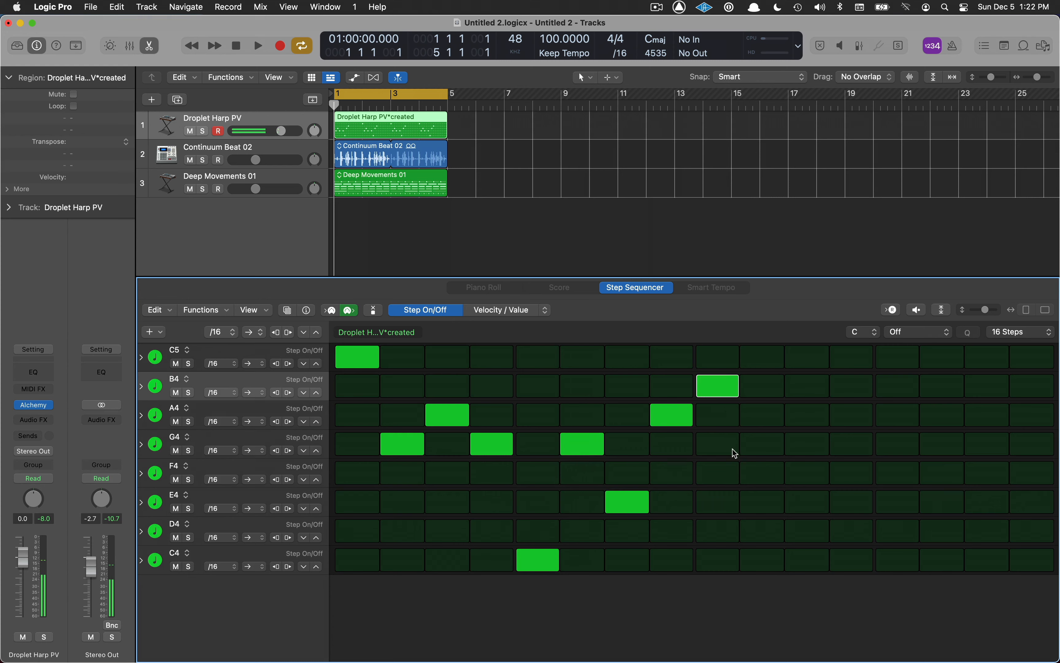
# Fill pattern steps 9 to 16 with single notes in the order F4, D4, A4, G4, F4, D4, B4, C5.
pyautogui.click(720, 470)
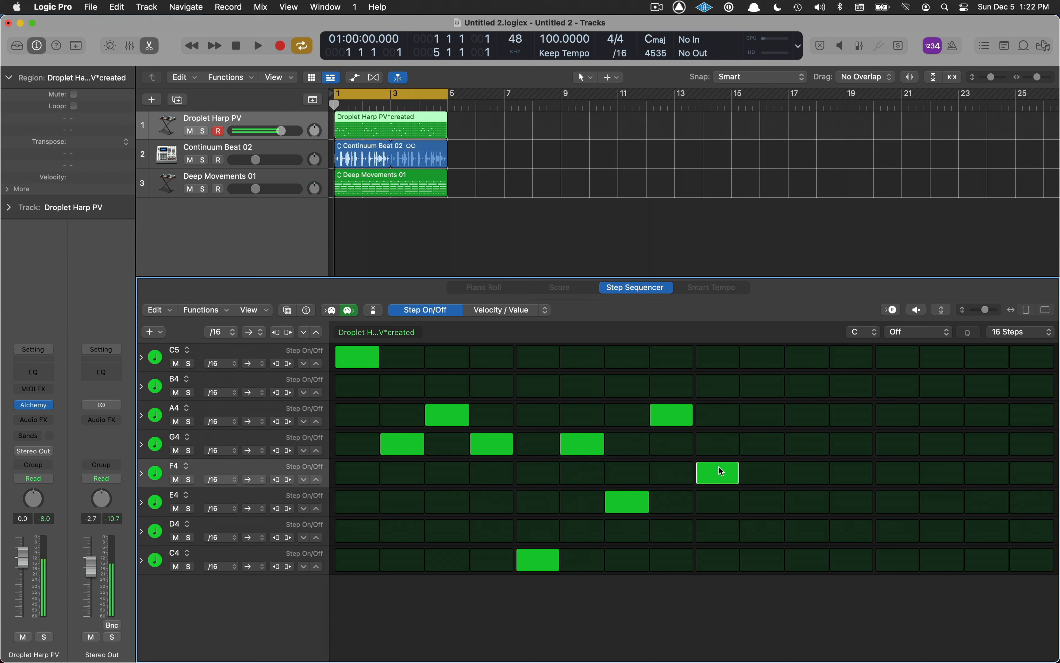
pyautogui.click(768, 531)
pyautogui.click(804, 419)
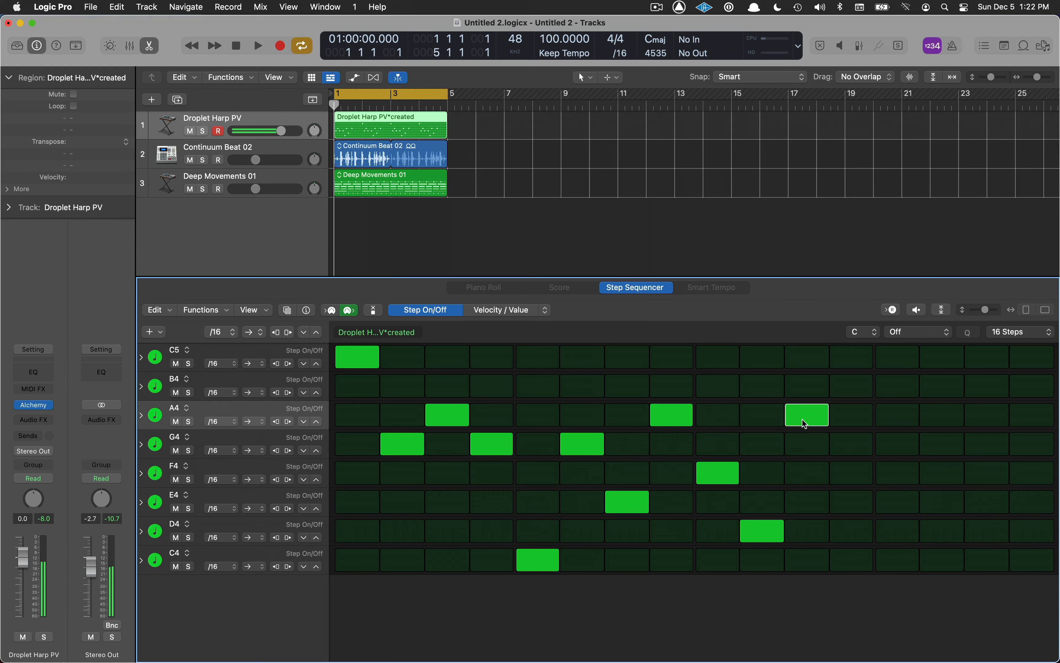
pyautogui.click(847, 446)
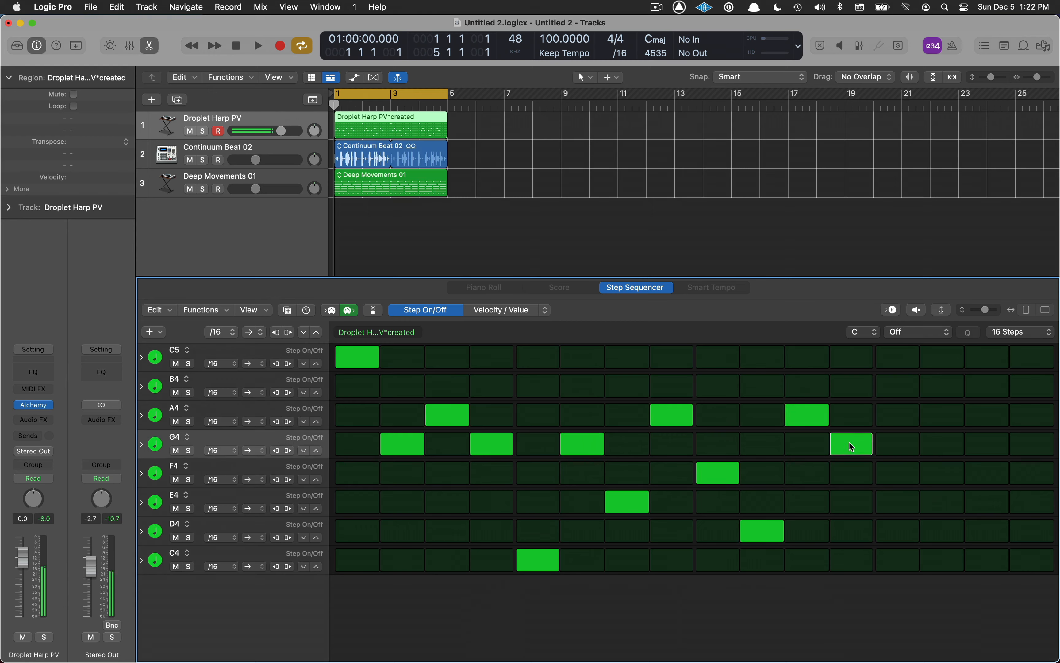
pyautogui.click(898, 477)
pyautogui.click(954, 531)
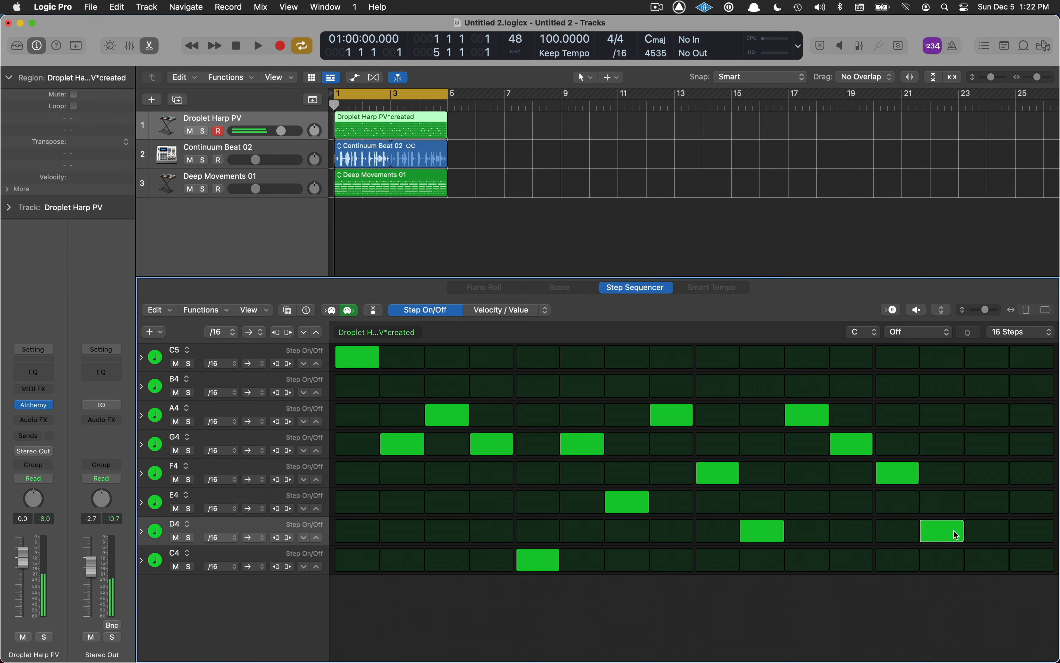
pyautogui.click(996, 395)
pyautogui.click(1026, 363)
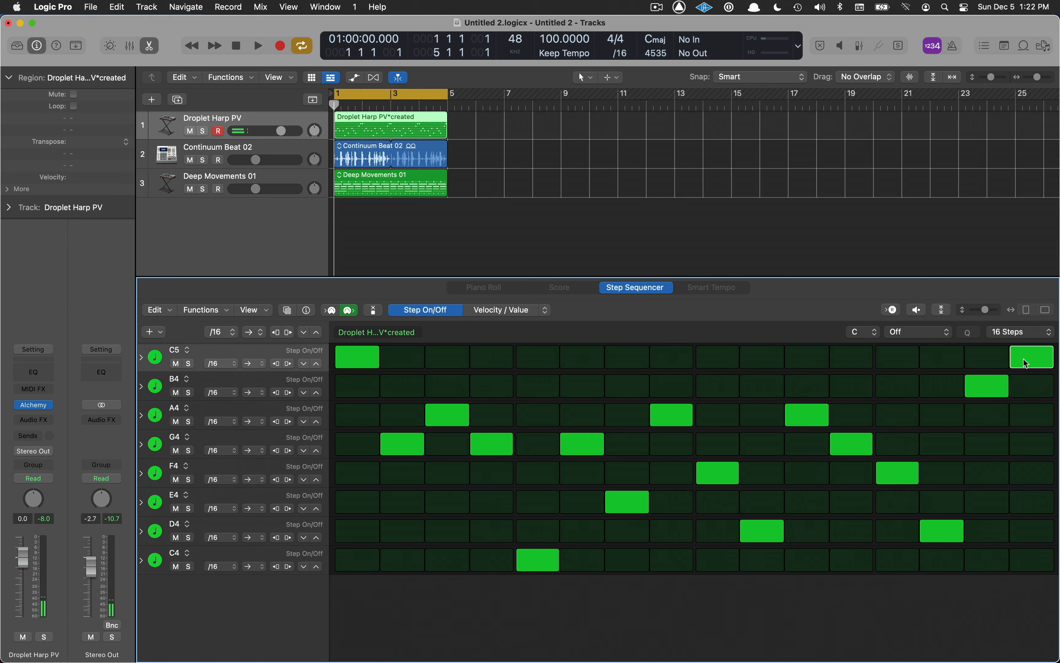
# Play the cycled loop with the new pattern, and play it again with the Deep Movements 01 track selected.
pyautogui.press('space')
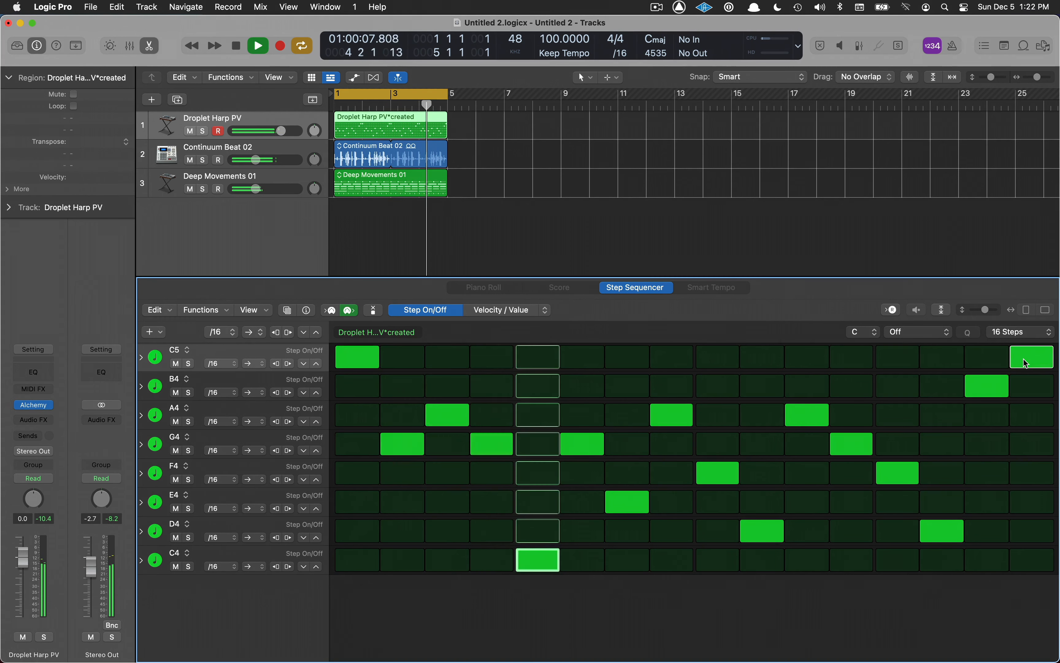
pyautogui.press('space')
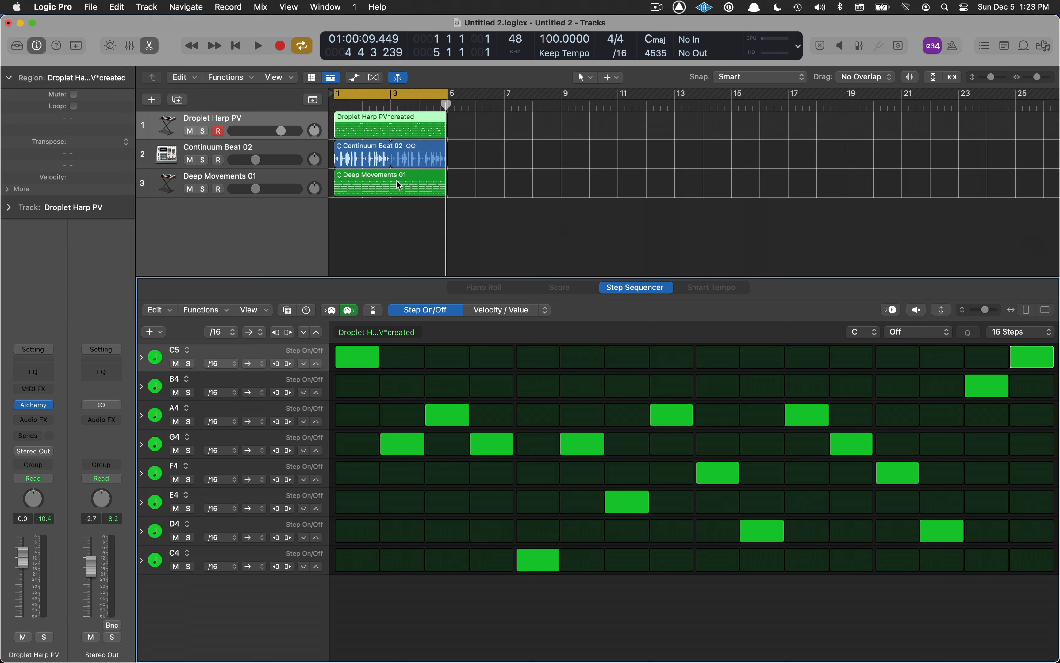
pyautogui.click(288, 177)
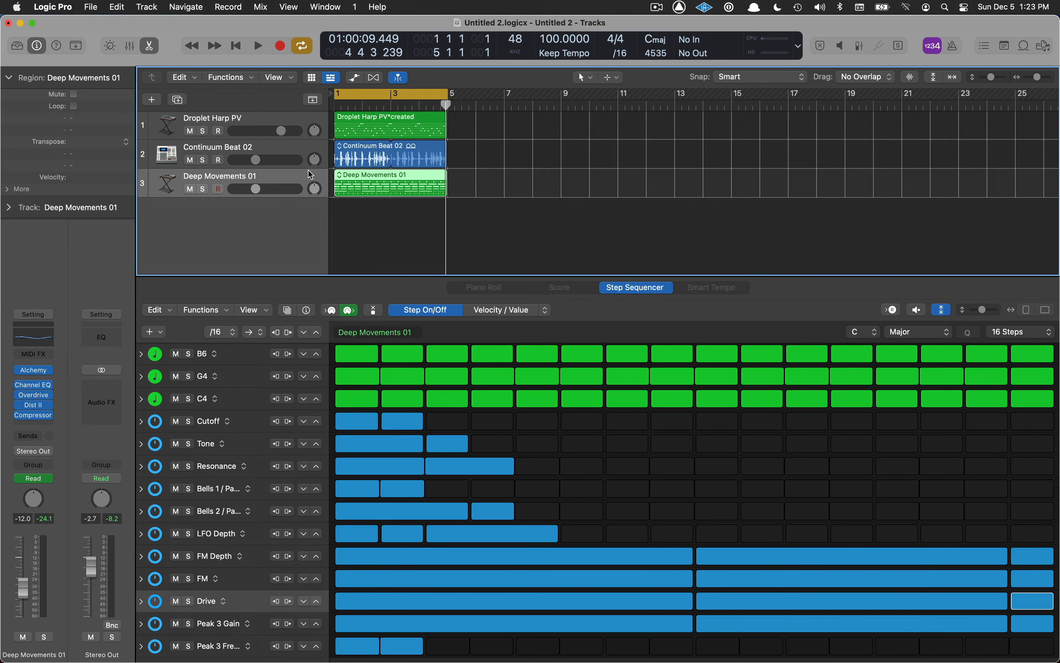
pyautogui.press('space')
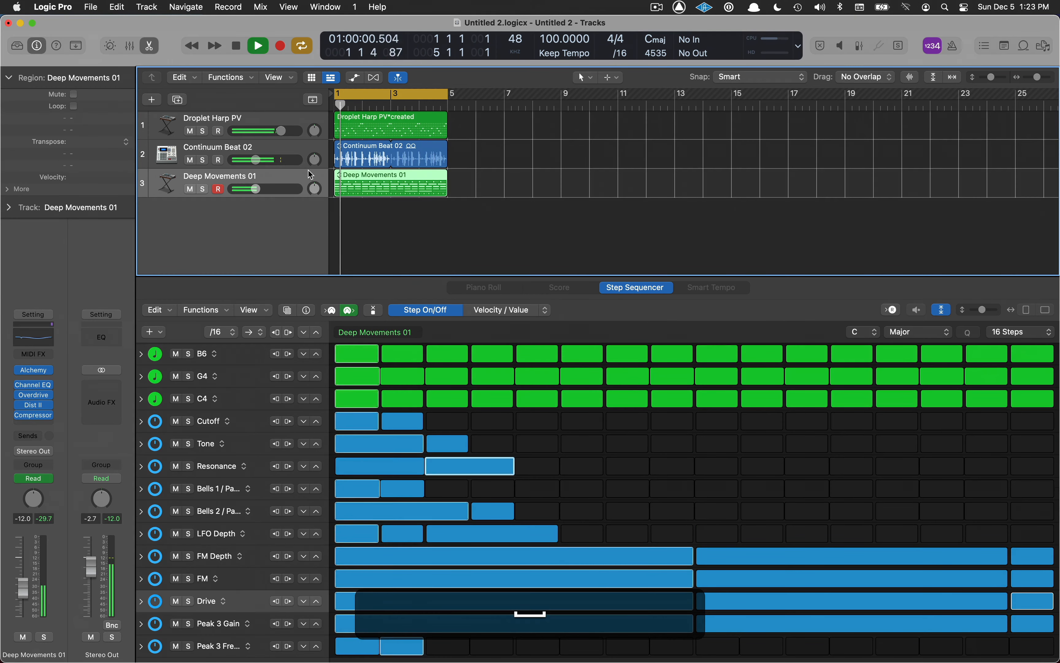
pyautogui.press('space')
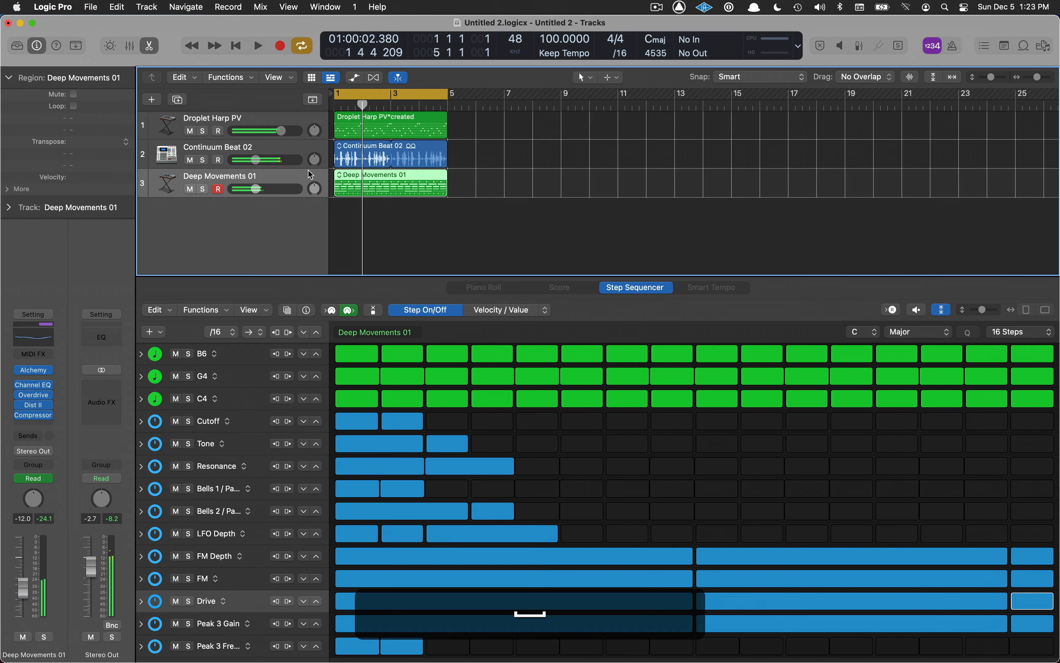
# Convert the Deep Movements 01 pattern region to a MIDI region and play the loop from the start.
pyautogui.rightClick(384, 174)
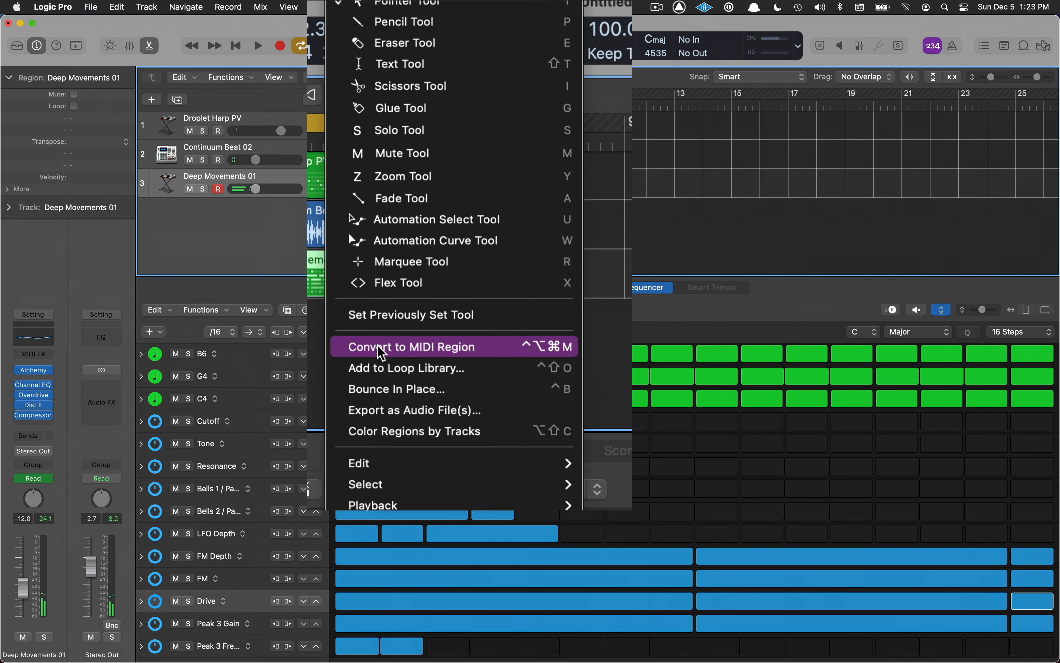
pyautogui.click(381, 349)
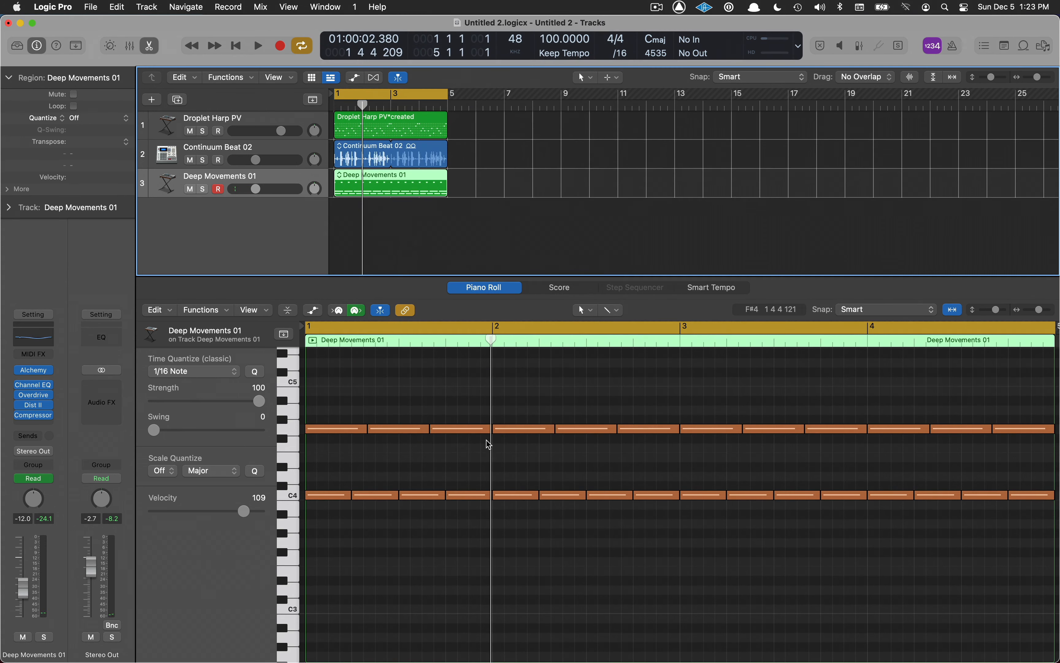
pyautogui.press('Return')
pyautogui.press('space')
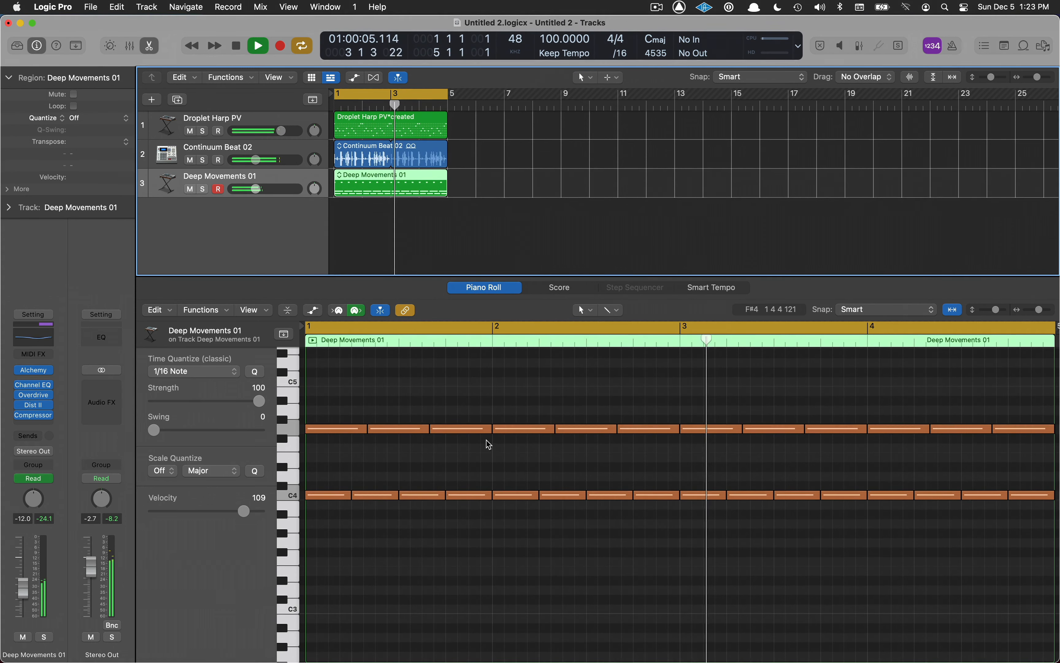
pyautogui.press('space')
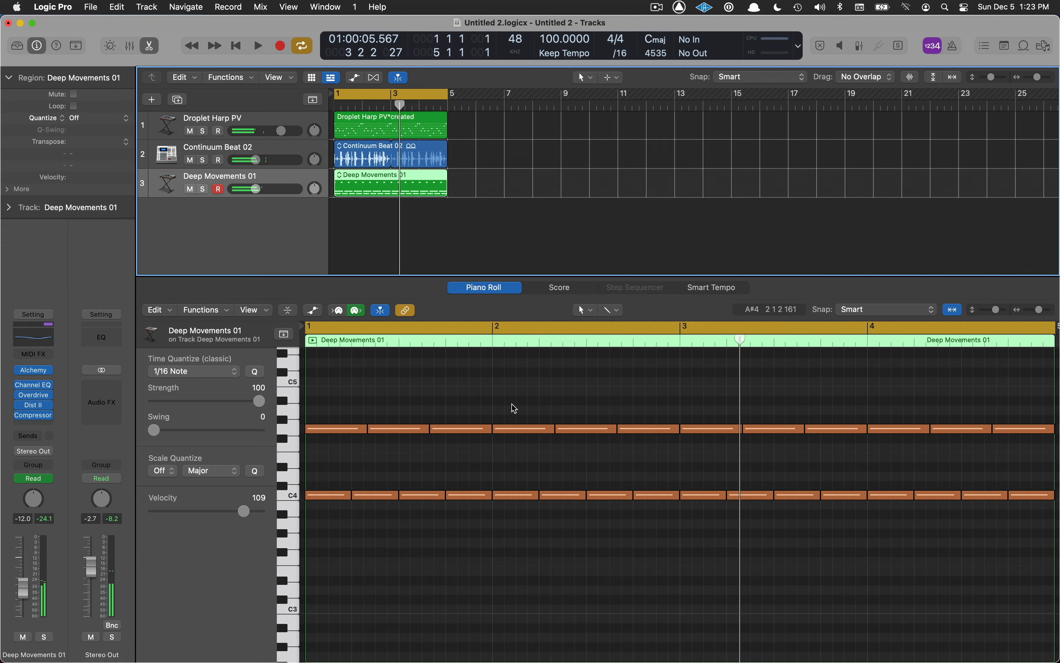
# Raise the three upper G4 notes in bar 2 of the Deep Movements 01 region to A4.
pyautogui.moveTo(514, 408); pyautogui.dragTo(613, 448)
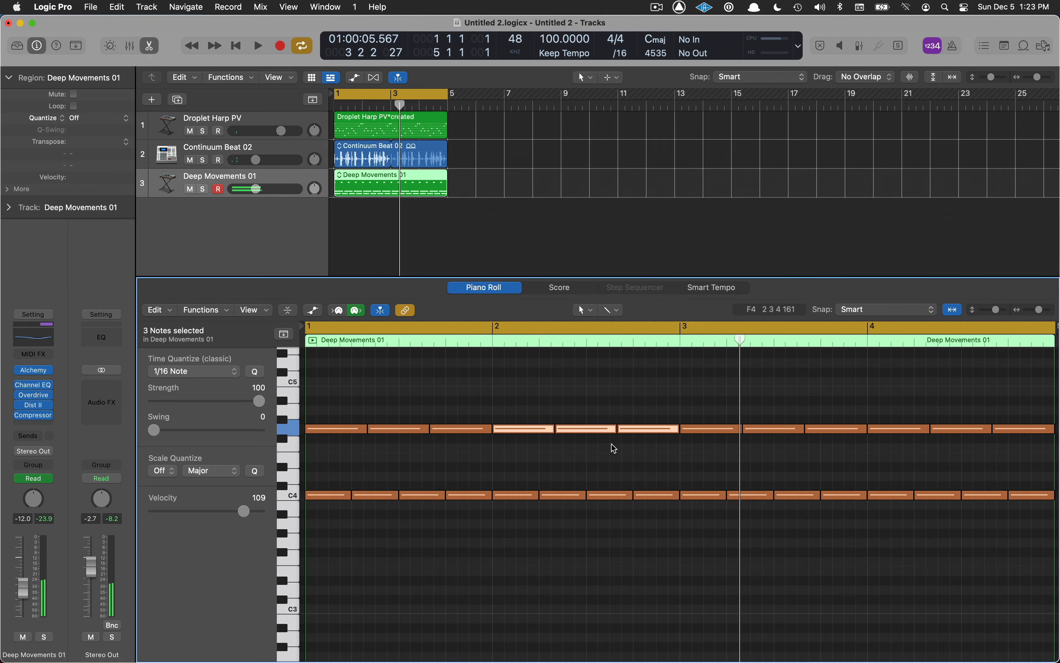
pyautogui.click(526, 431)
pyautogui.moveTo(526, 431); pyautogui.dragTo(526, 419)
# Transpose all notes in bars 3 and 4 up to C5 and F4, and play the cycled loop.
pyautogui.moveTo(707, 407); pyautogui.dragTo(1030, 538)
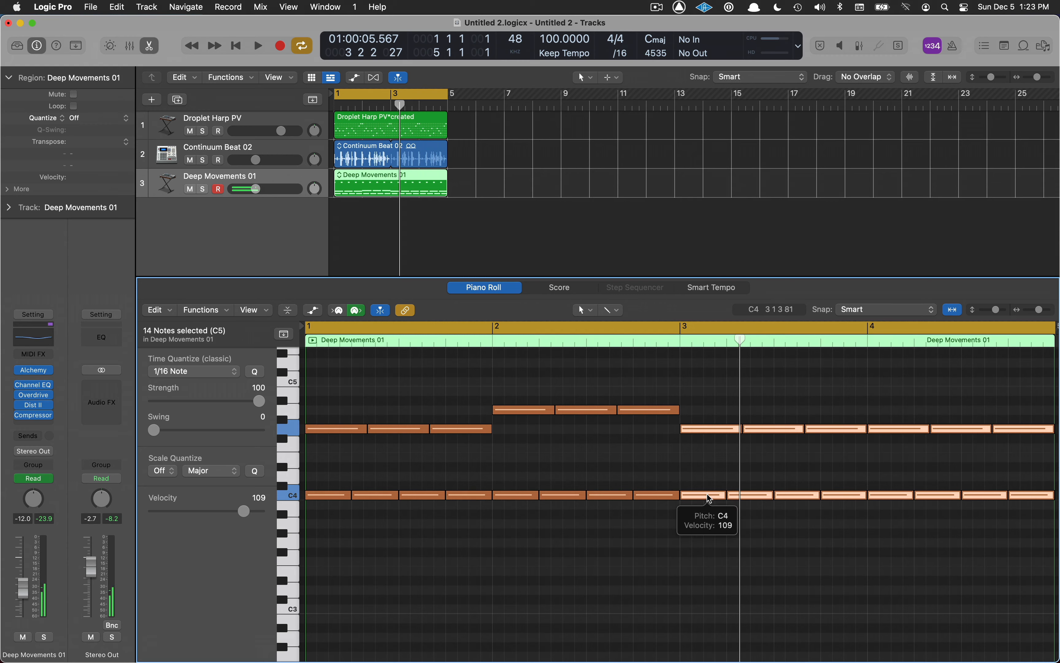
pyautogui.moveTo(707, 494); pyautogui.dragTo(711, 451)
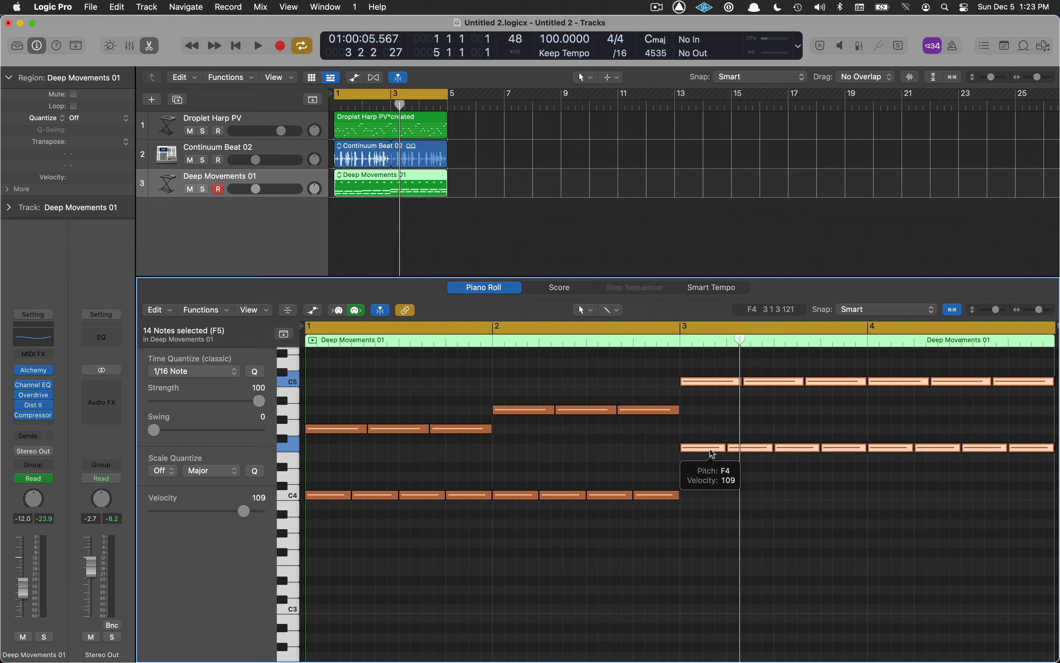
pyautogui.press('Return')
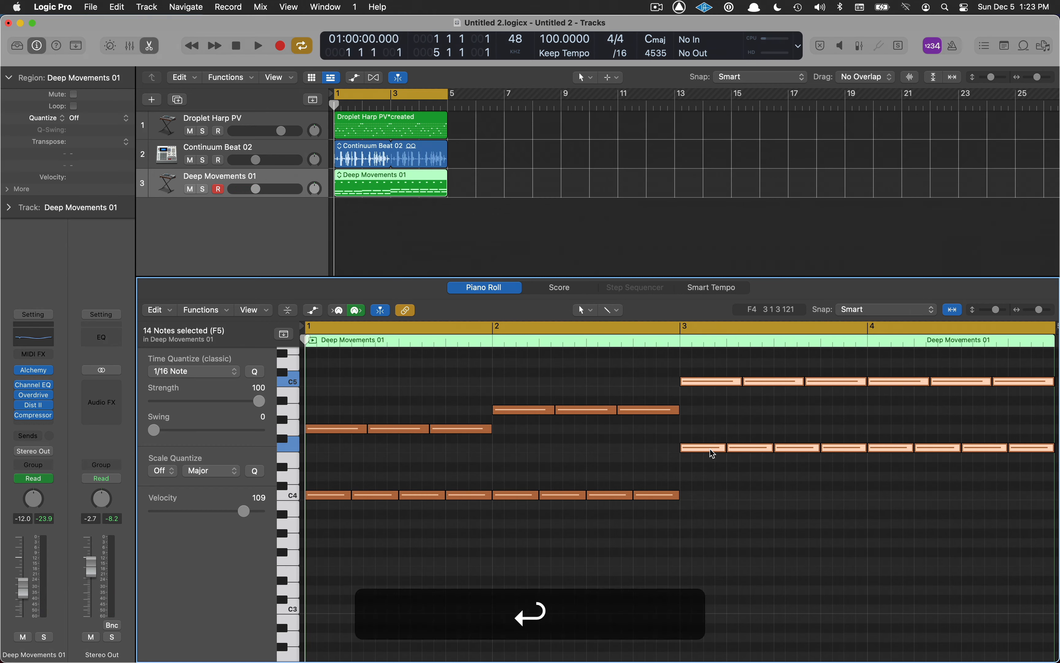
pyautogui.press('space')
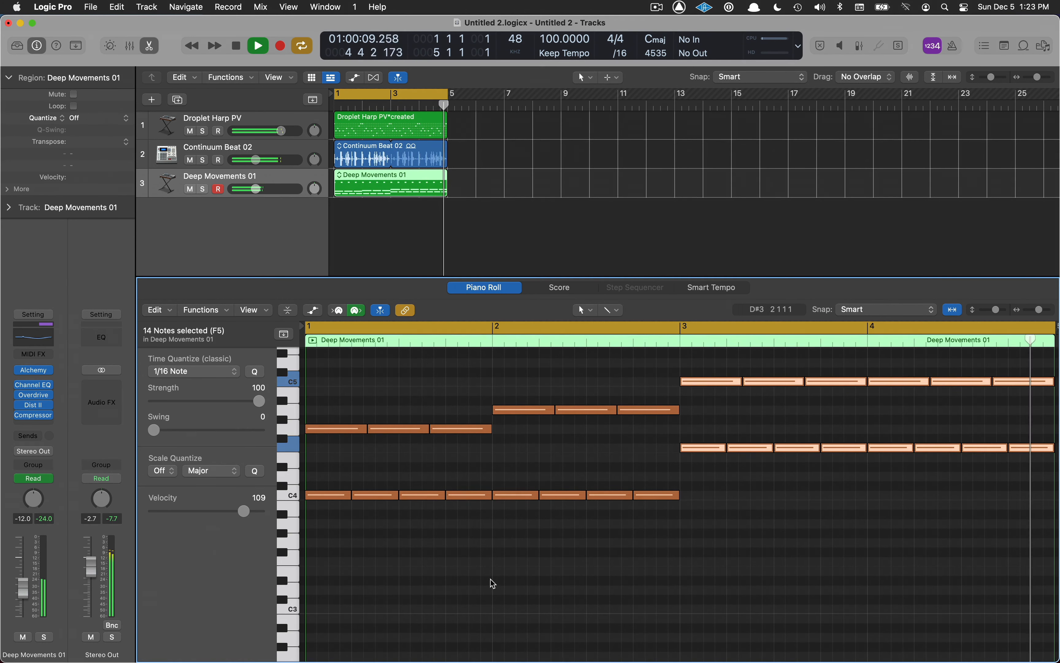
pyautogui.press('space')
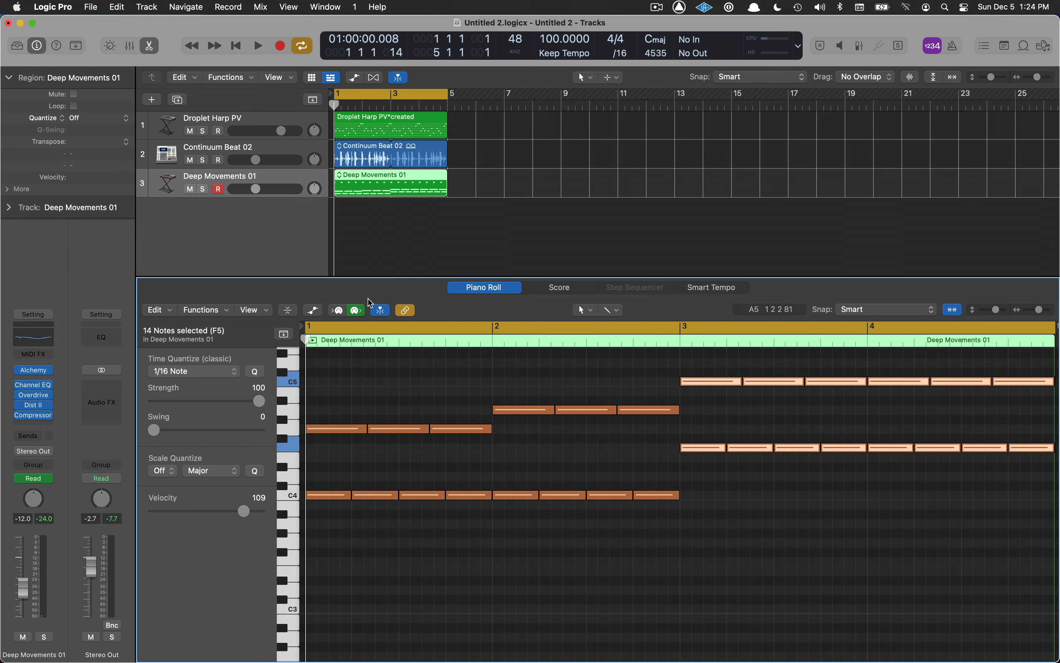
# Close the note editor, add a new software instrument track, and load Alchemy on it.
pyautogui.press('e')
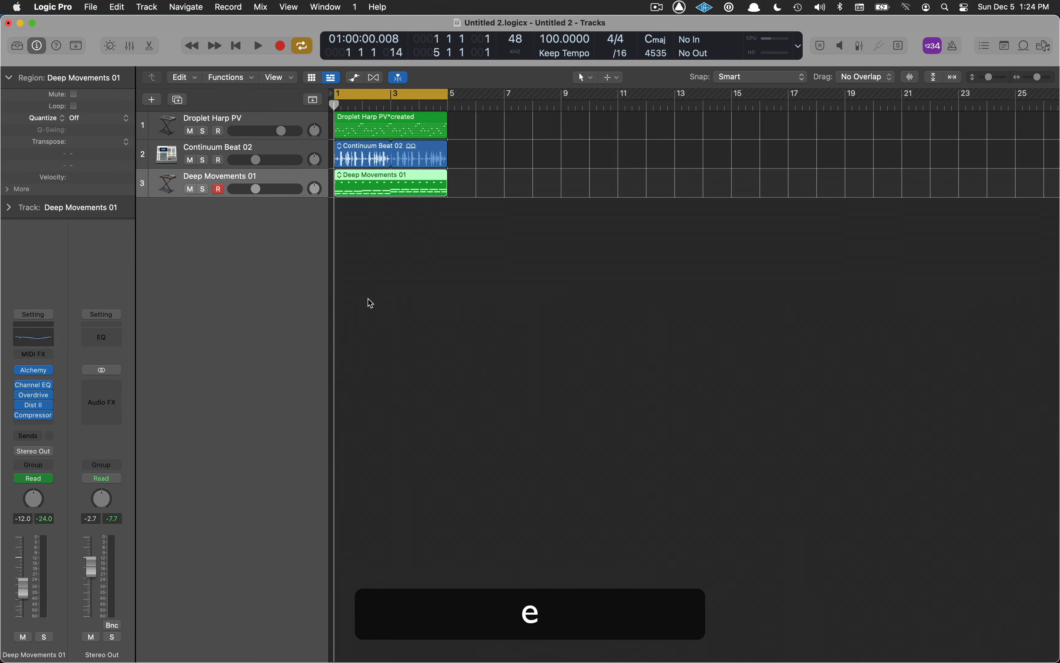
pyautogui.doubleClick(272, 219)
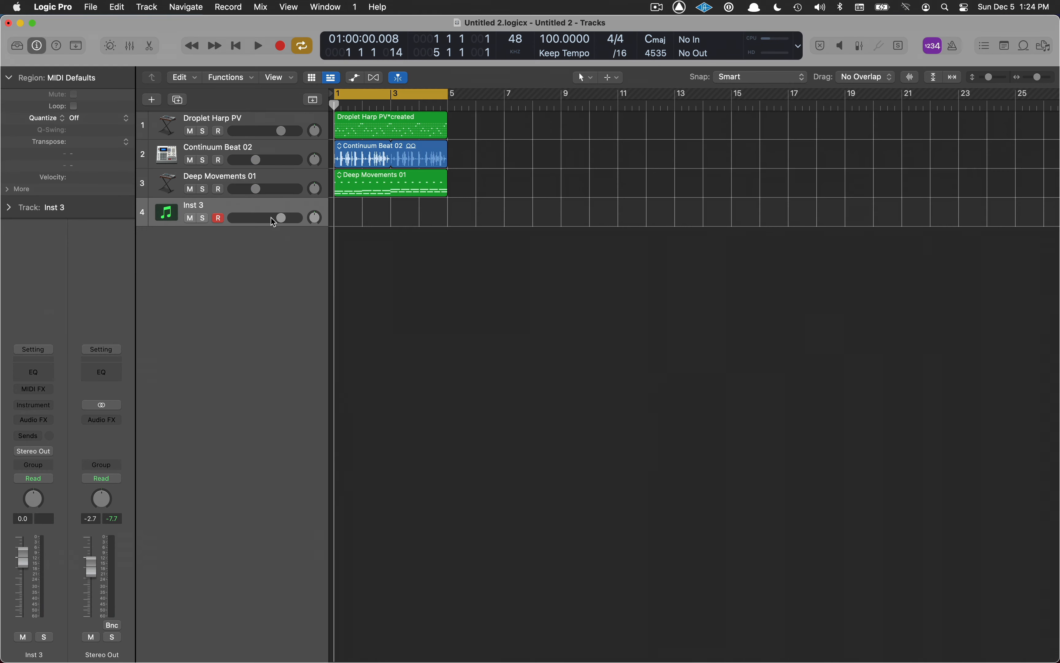
pyautogui.click(51, 409)
pyautogui.click(51, 446)
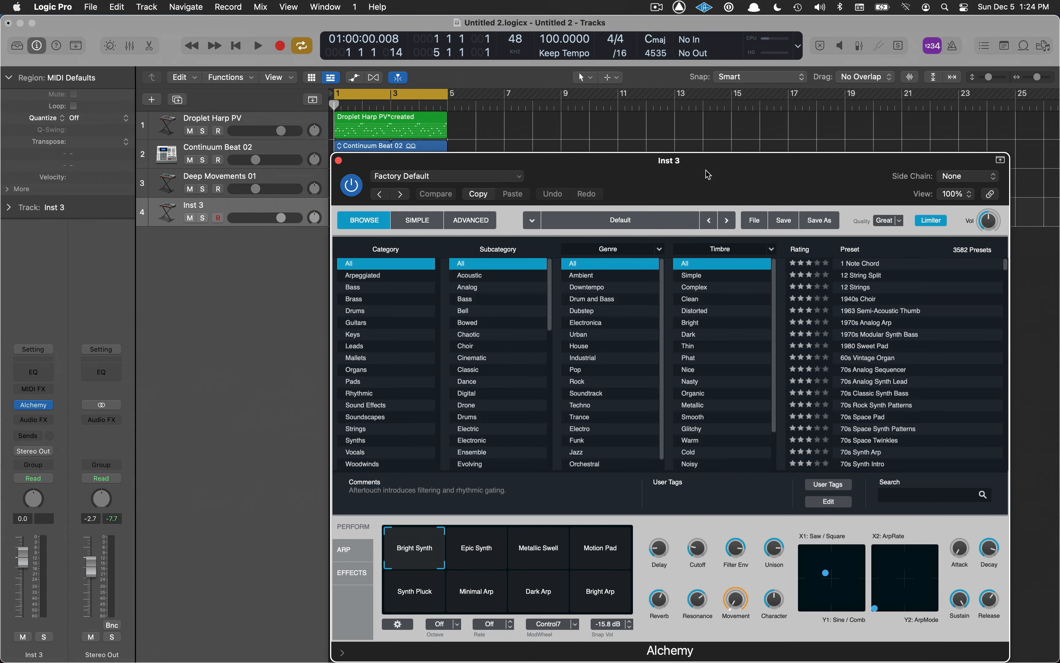
pyautogui.moveTo(707, 172); pyautogui.dragTo(580, 127)
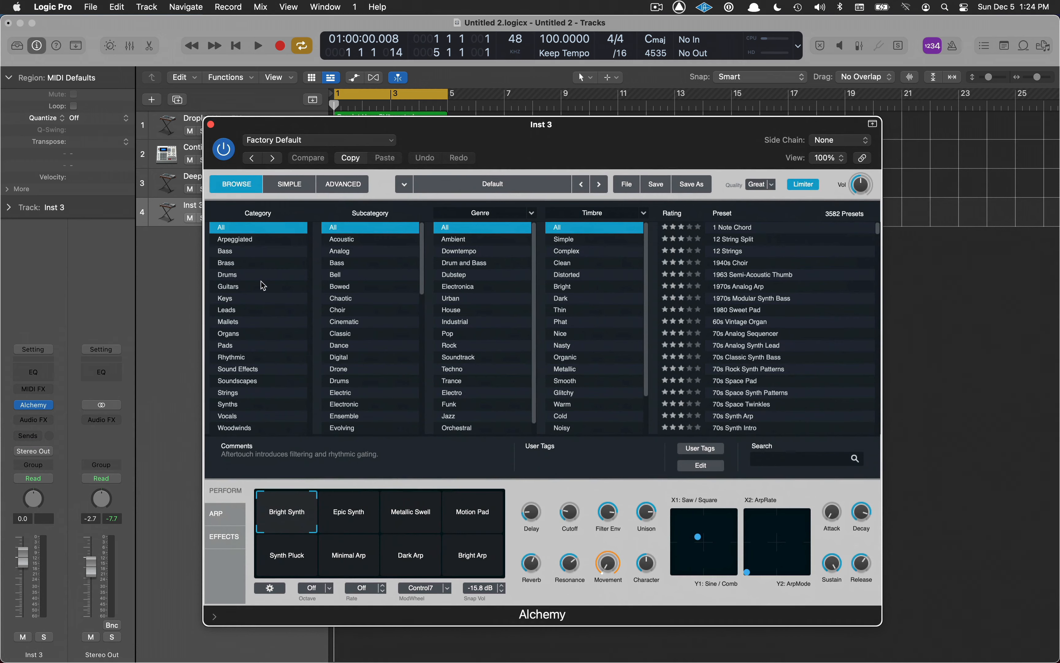
# Load the After The Snow preset from Alchemy's Bass category and Sub subcategory, and close the instrument.
pyautogui.click(267, 253)
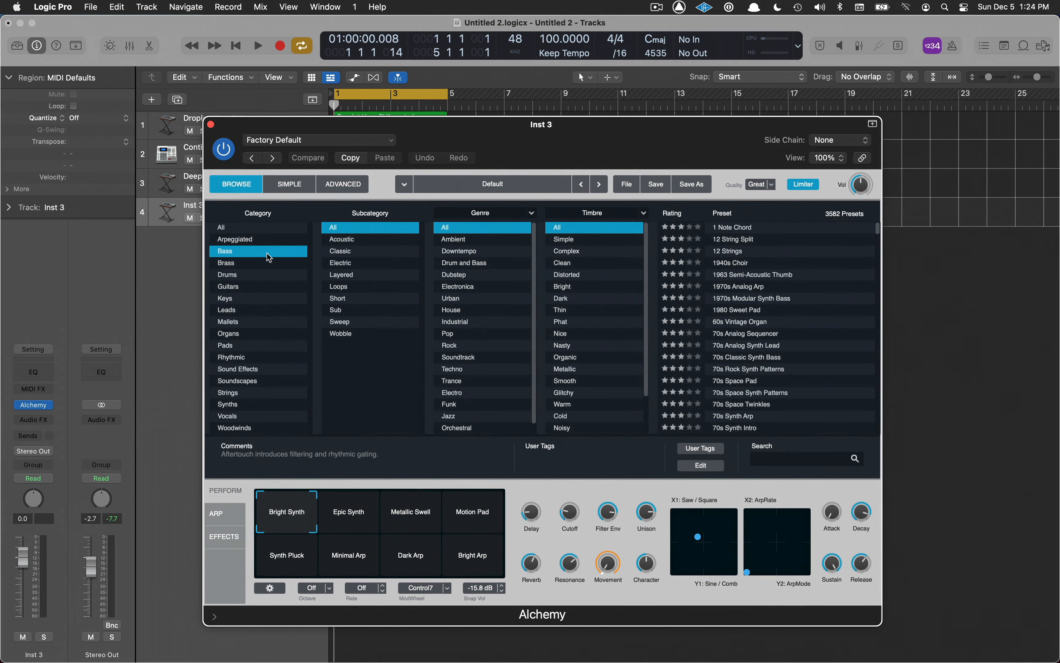
pyautogui.click(360, 310)
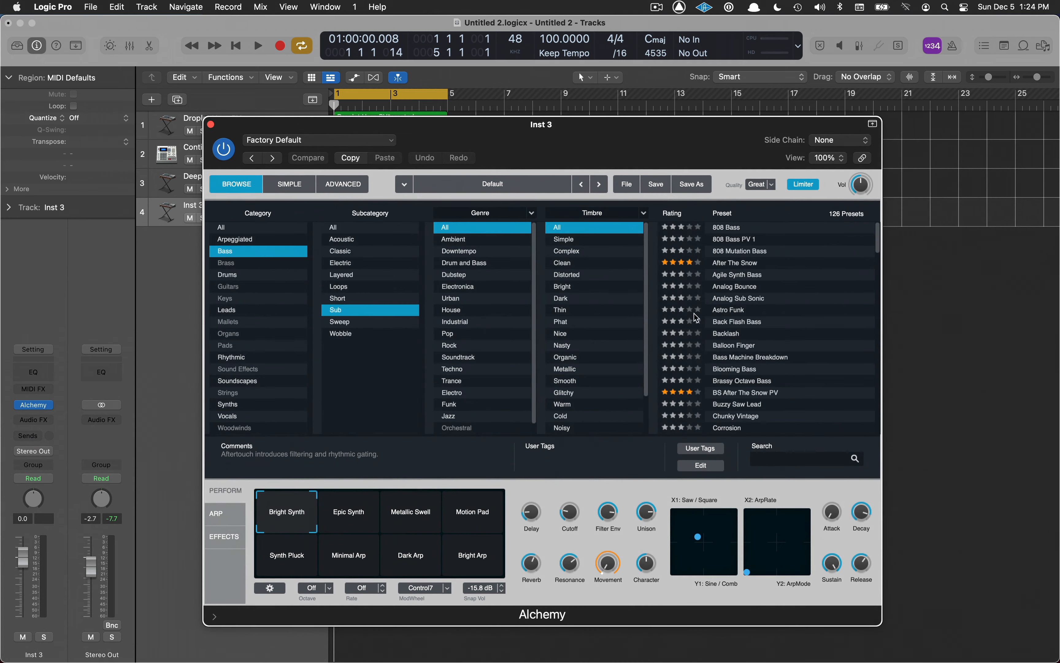
pyautogui.click(792, 265)
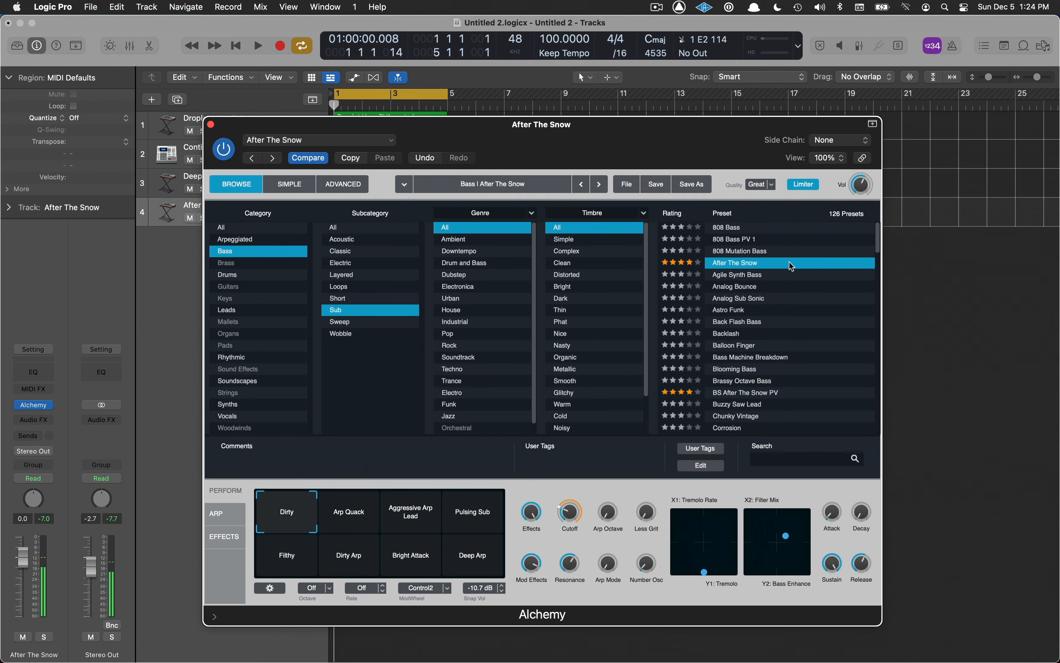
pyautogui.click(211, 125)
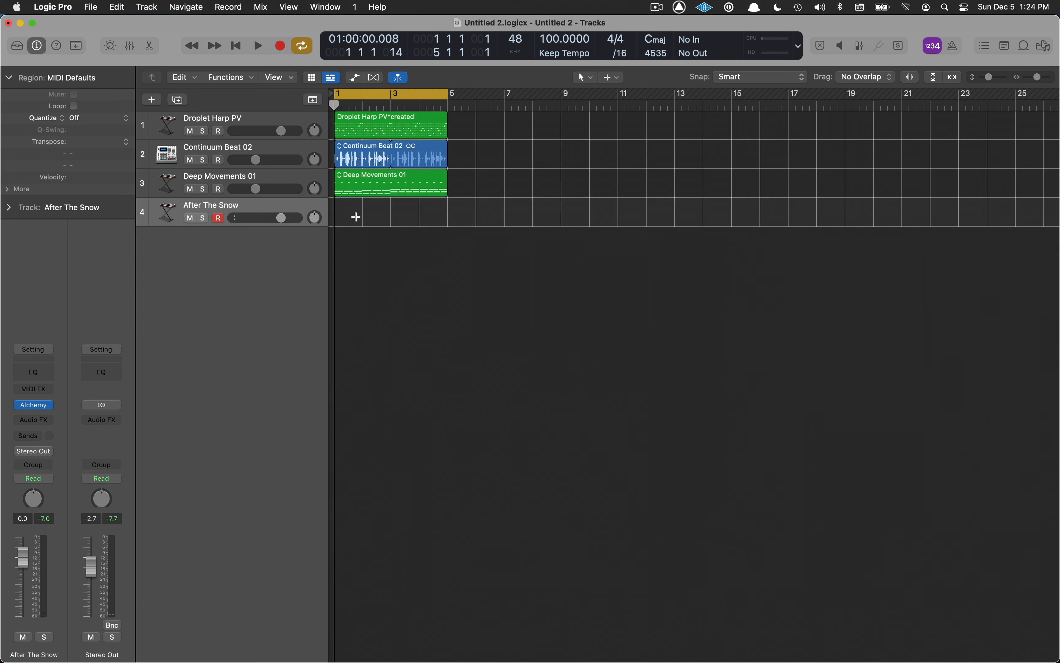
# Record a sustained bass part on the After The Snow track from bar 1 across the four-bar cycle.
pyautogui.press('Return')
pyautogui.press('r')
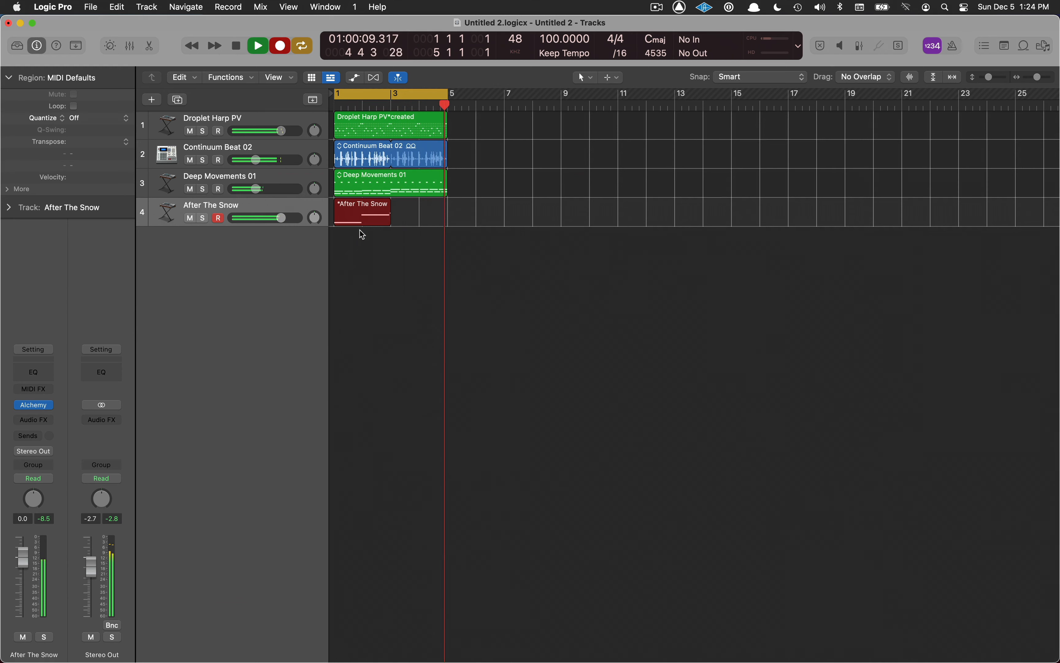
pyautogui.press('space')
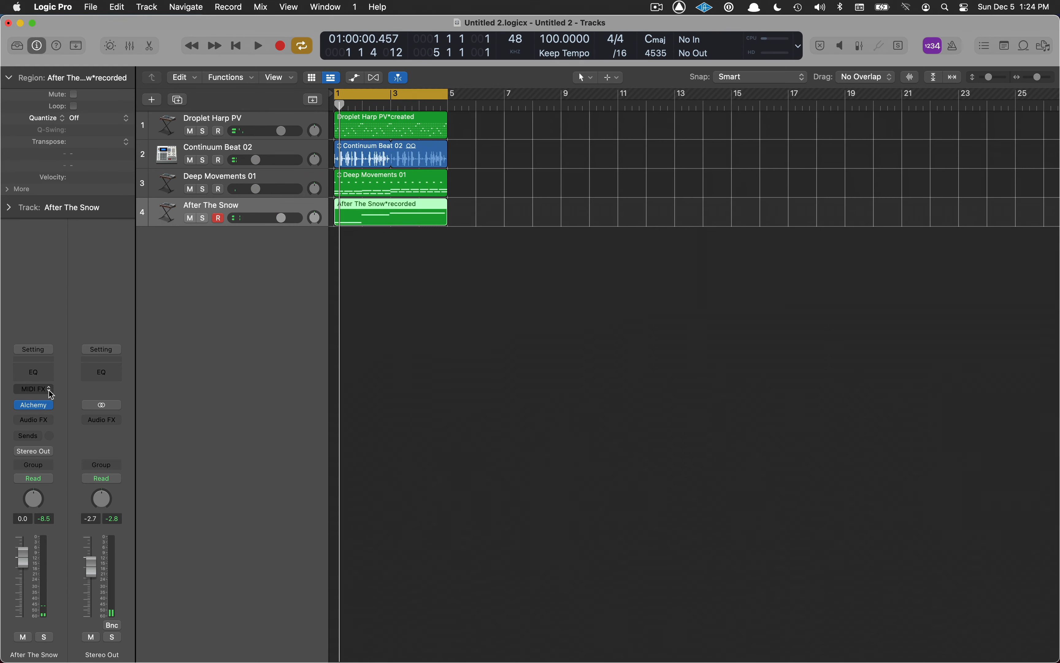
# Lower the After The Snow track's volume to -5.4 dB and play the loop from the start.
pyautogui.click(35, 406)
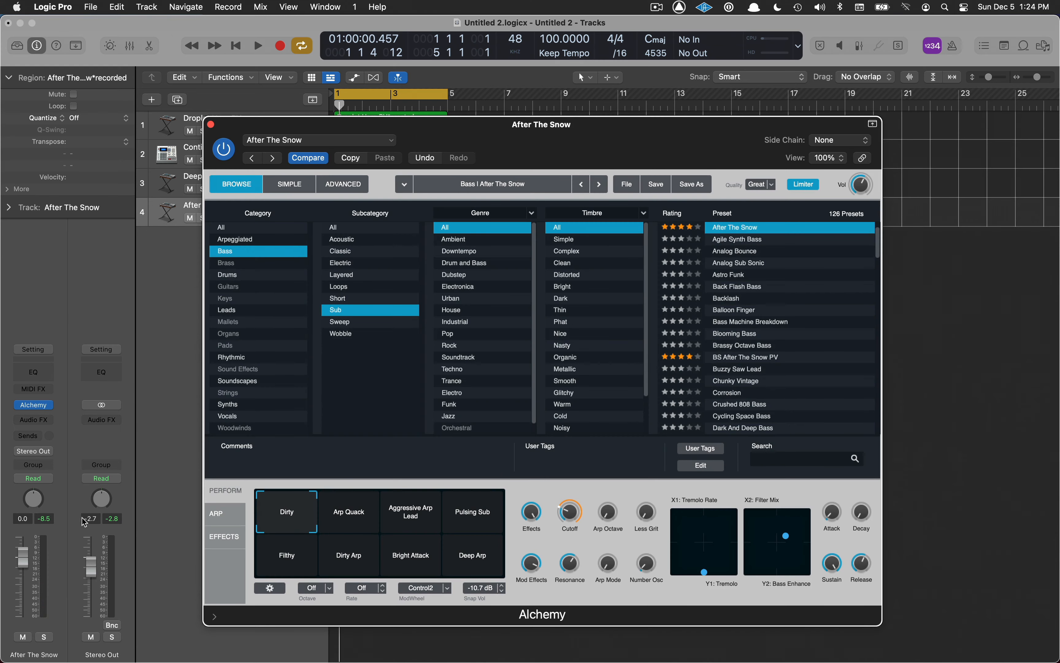
pyautogui.moveTo(22, 558); pyautogui.dragTo(22, 567)
pyautogui.click(144, 160)
pyautogui.click(211, 124)
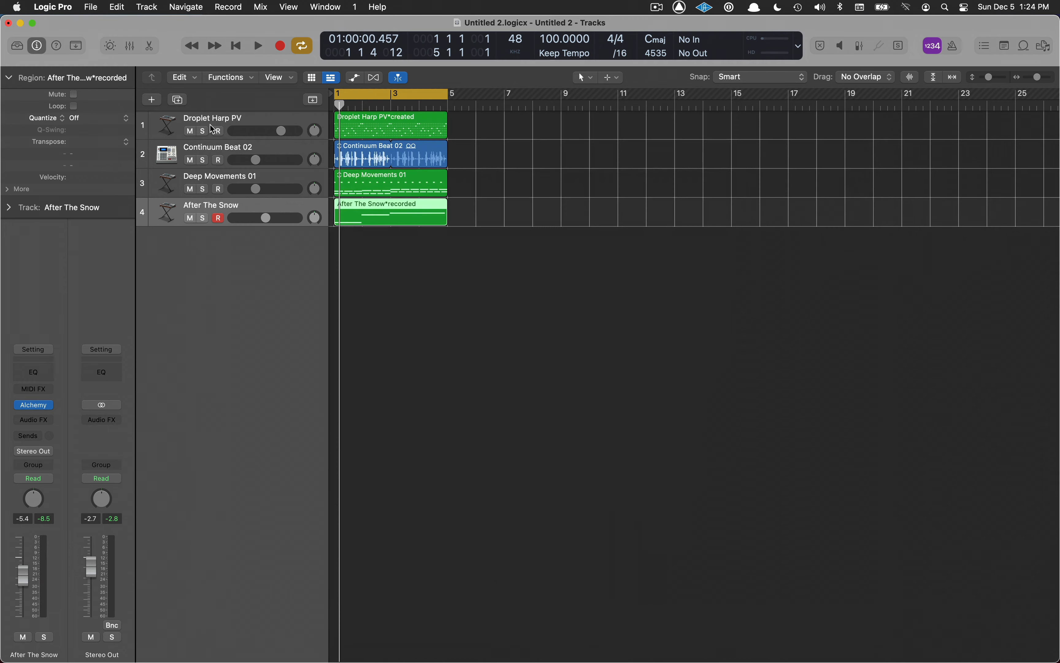
pyautogui.press('Return')
pyautogui.press('space')
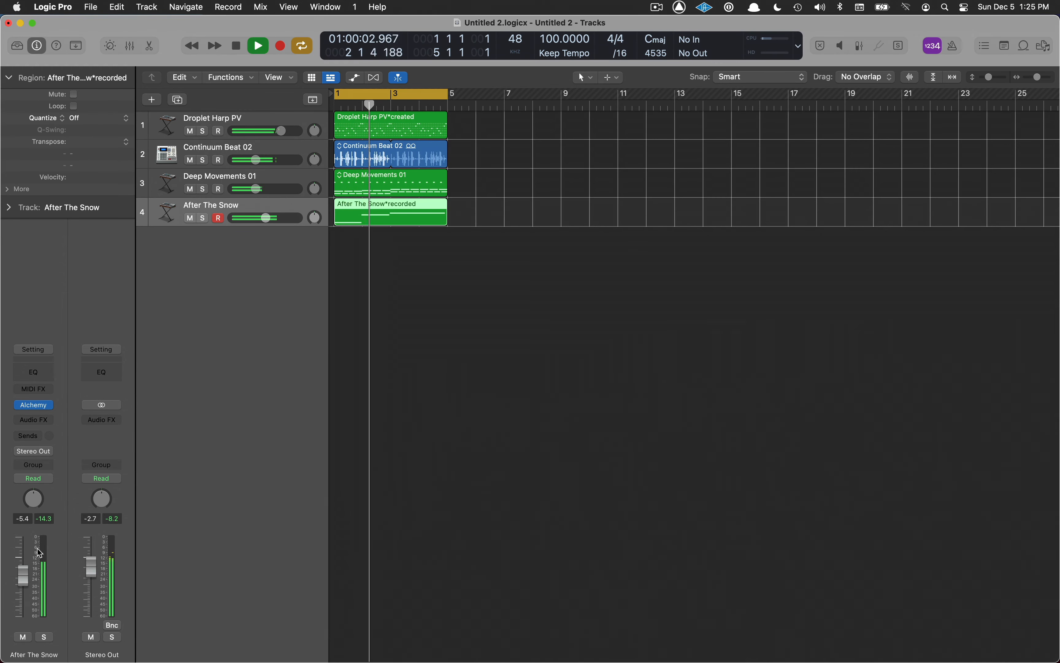
pyautogui.press('space')
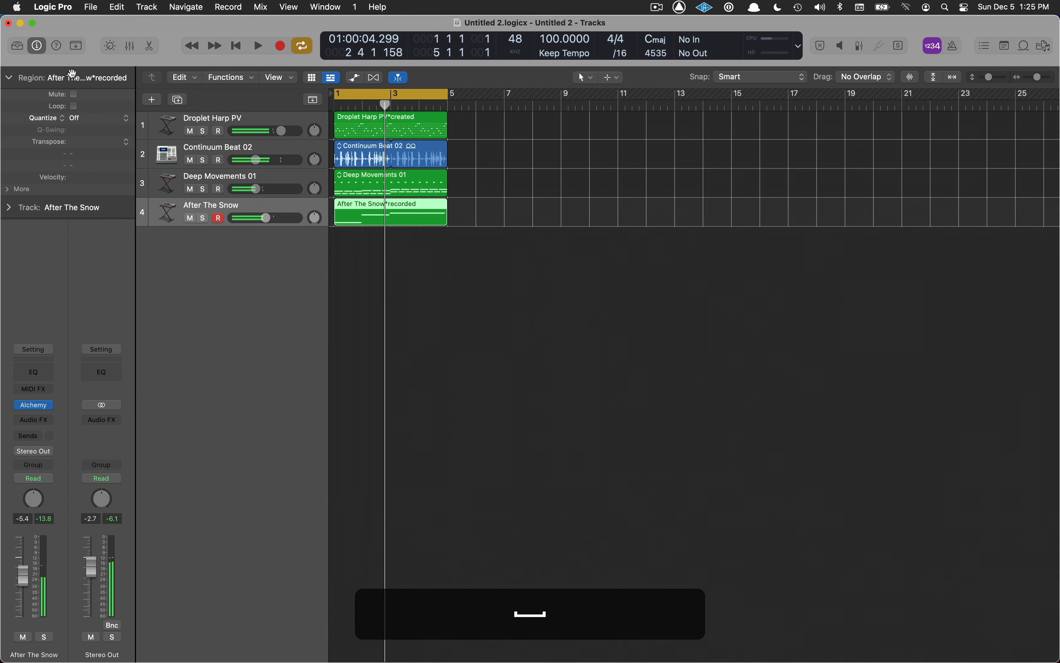
# Quantize the recorded After The Snow region to 1/8 Note and set the track's volume to -17.4 dB during playback.
pyautogui.click(79, 119)
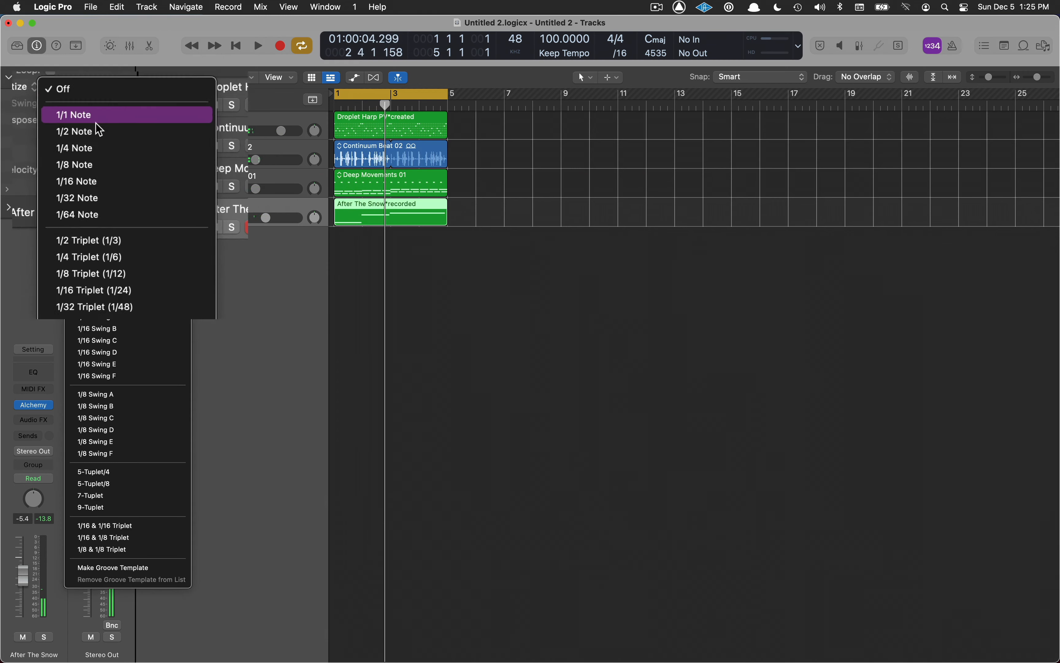
pyautogui.click(113, 162)
pyautogui.press('Return')
pyautogui.press('space')
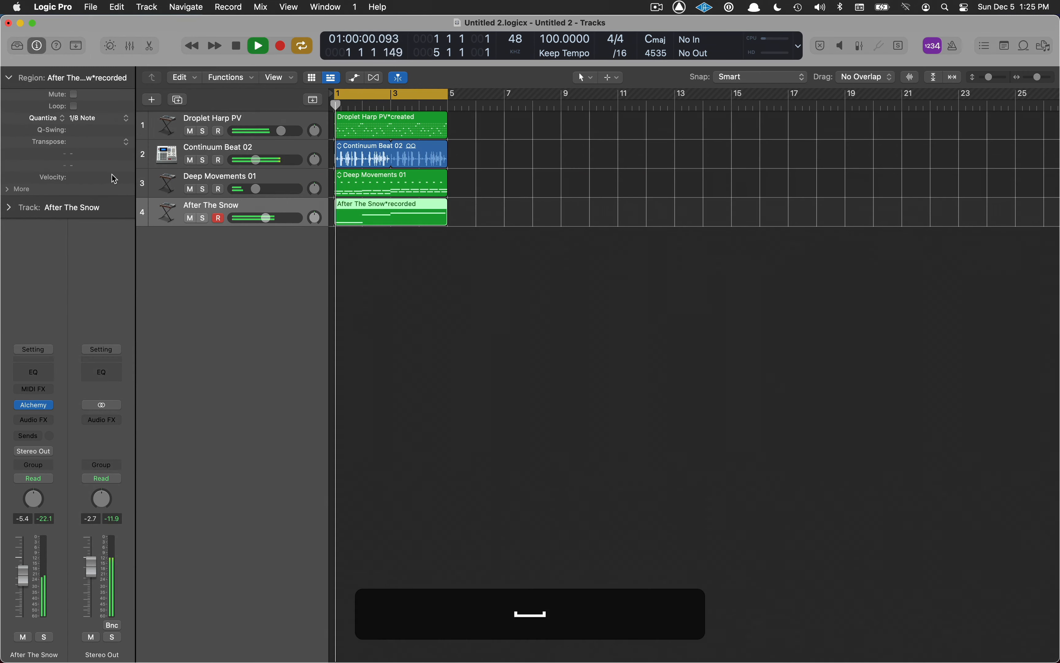
pyautogui.moveTo(21, 577)
pyautogui.mouseDown()
pyautogui.moveTo(21, 617)
pyautogui.moveTo(23, 597)
pyautogui.mouseUp()
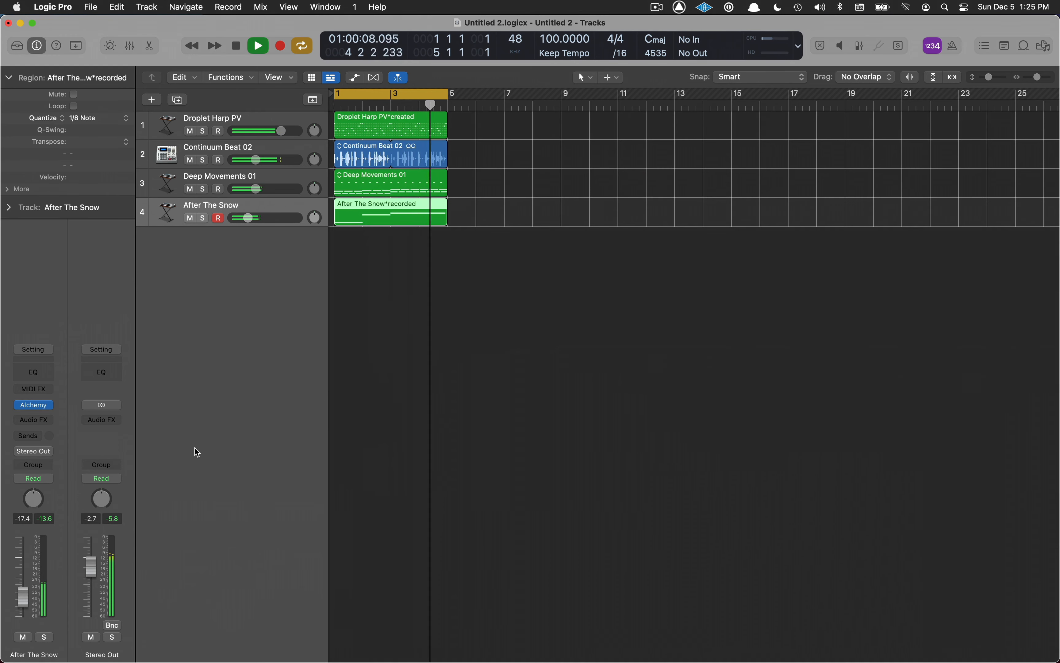
pyautogui.press('space')
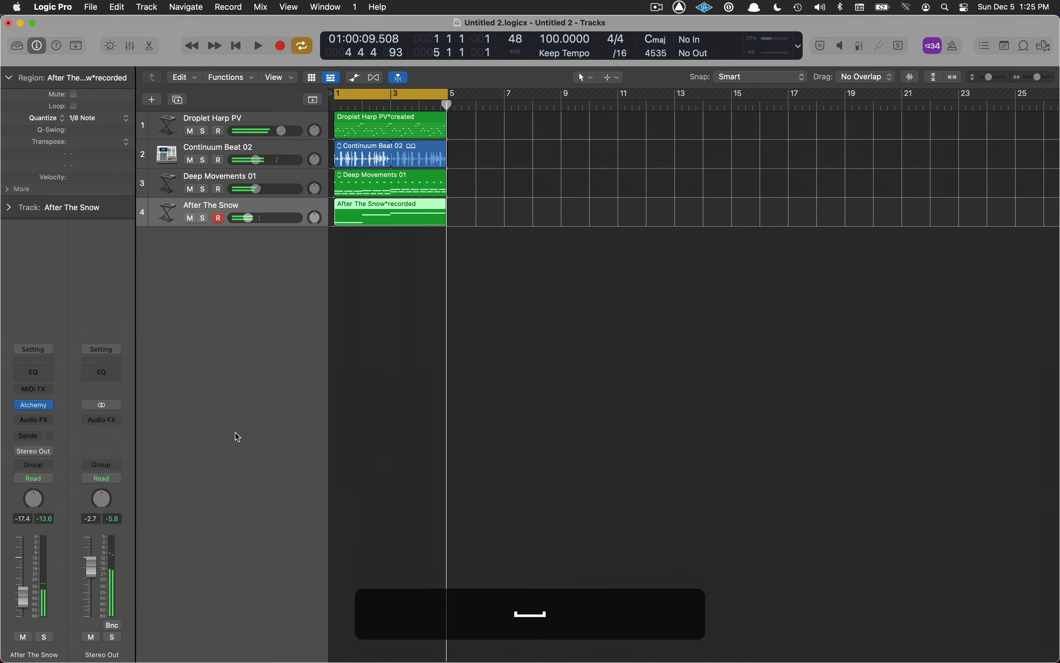
# Add a Channel EQ to the After The Snow track, set its high cut to 288 Hz and low cut to 26.8 Hz, and audition it.
pyautogui.moveTo(30, 409)
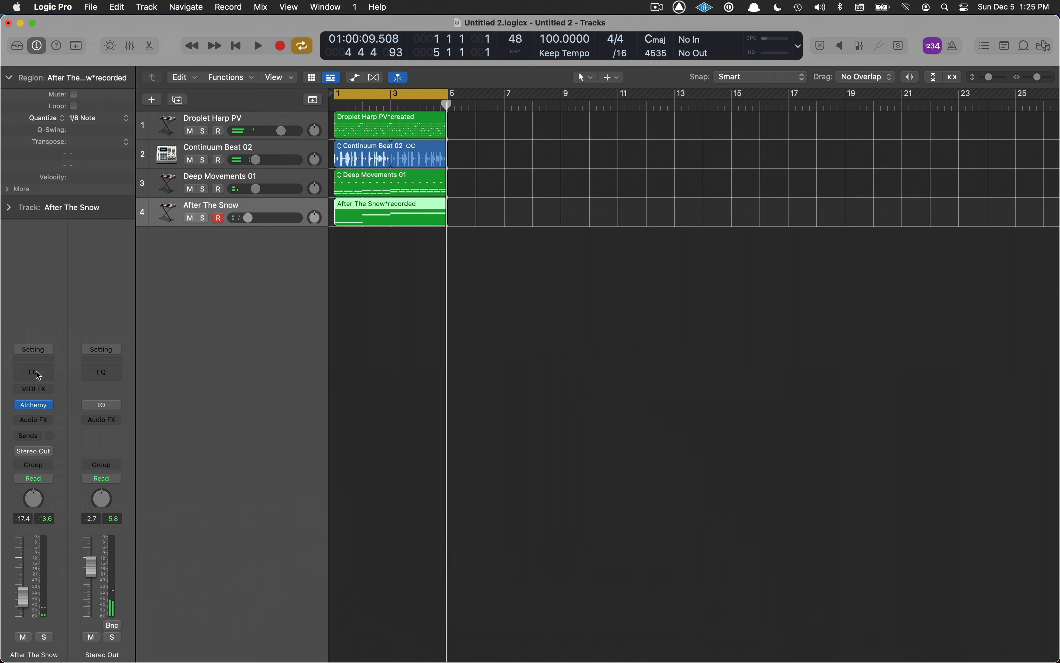
pyautogui.click(35, 372)
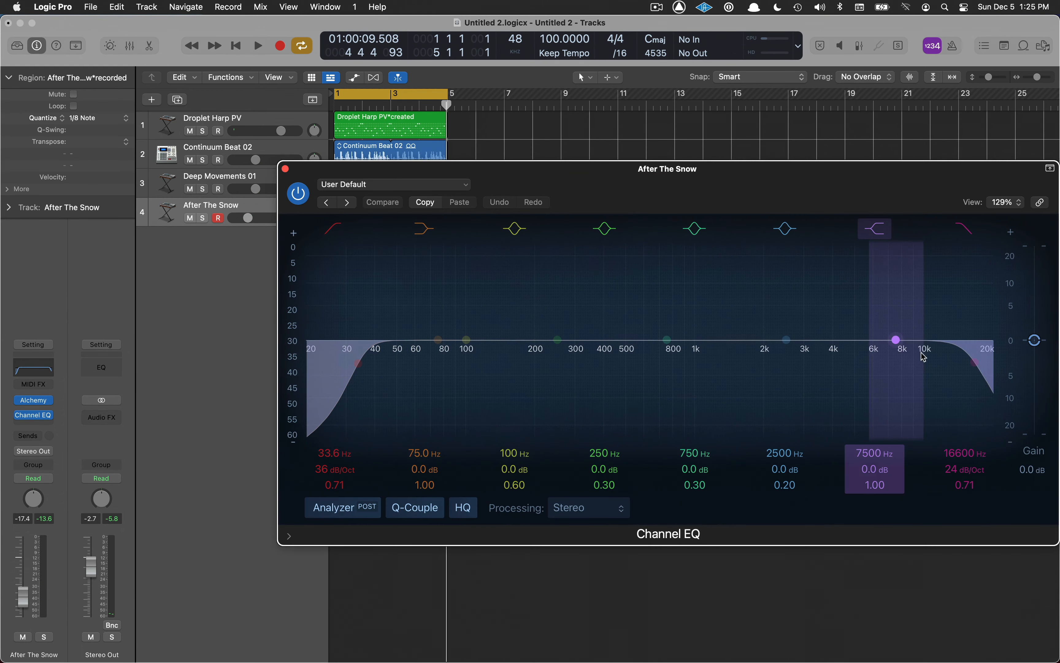
pyautogui.moveTo(978, 364); pyautogui.dragTo(574, 371)
pyautogui.moveTo(359, 367); pyautogui.dragTo(339, 366)
pyautogui.press('space')
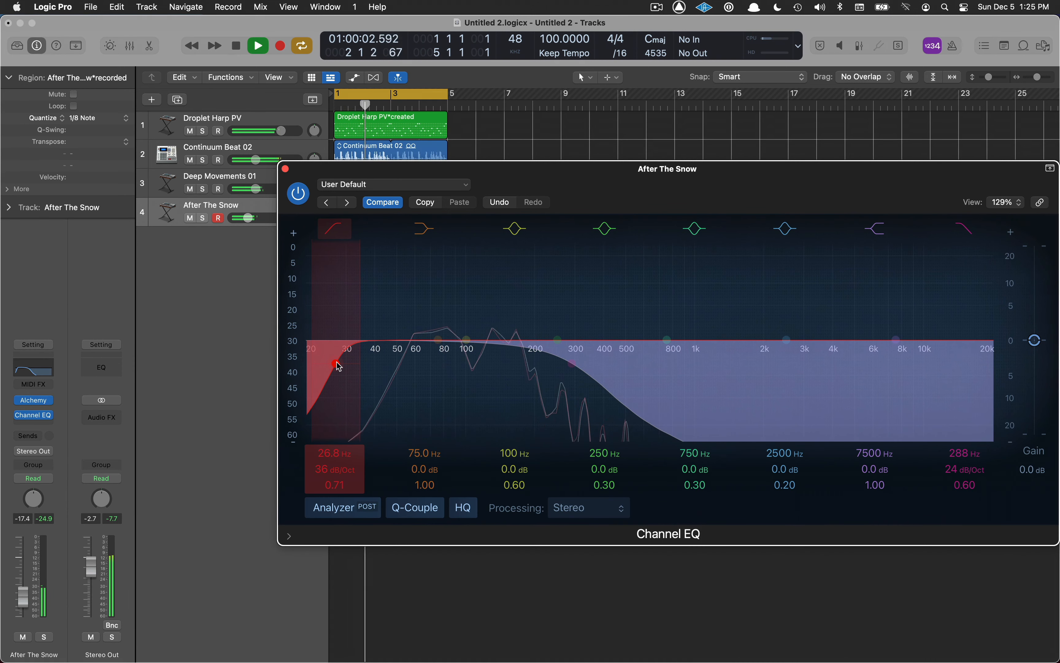
pyautogui.press('space')
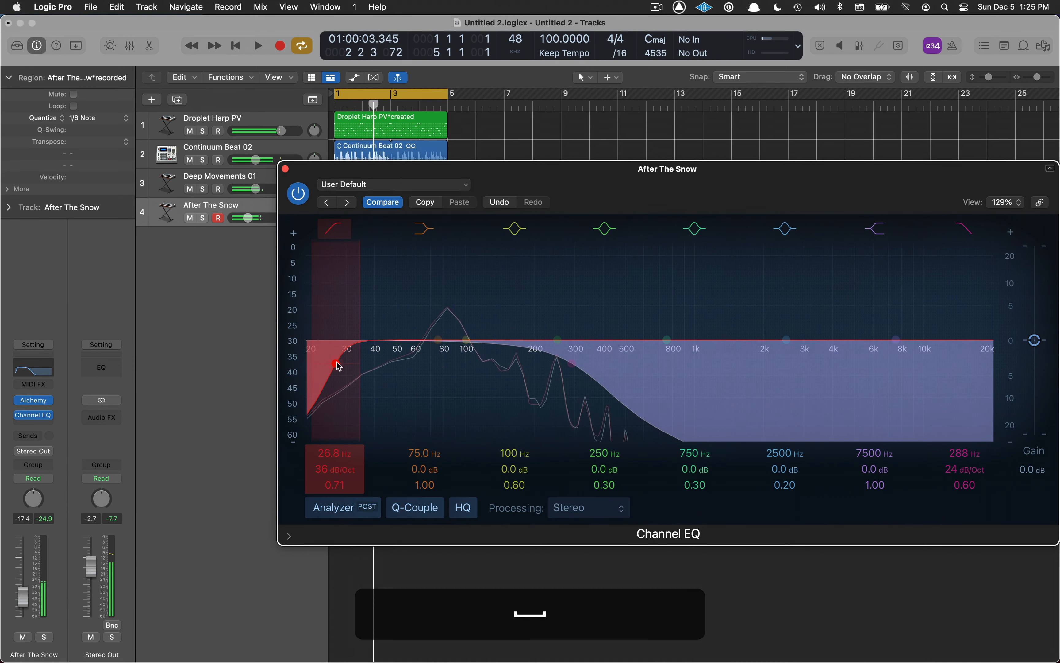
pyautogui.click(285, 169)
# Enable the low cut in the Deep Movements 01 track's Channel EQ, set it to 120 Hz with a Q of 0.83, and audition it.
pyautogui.click(273, 175)
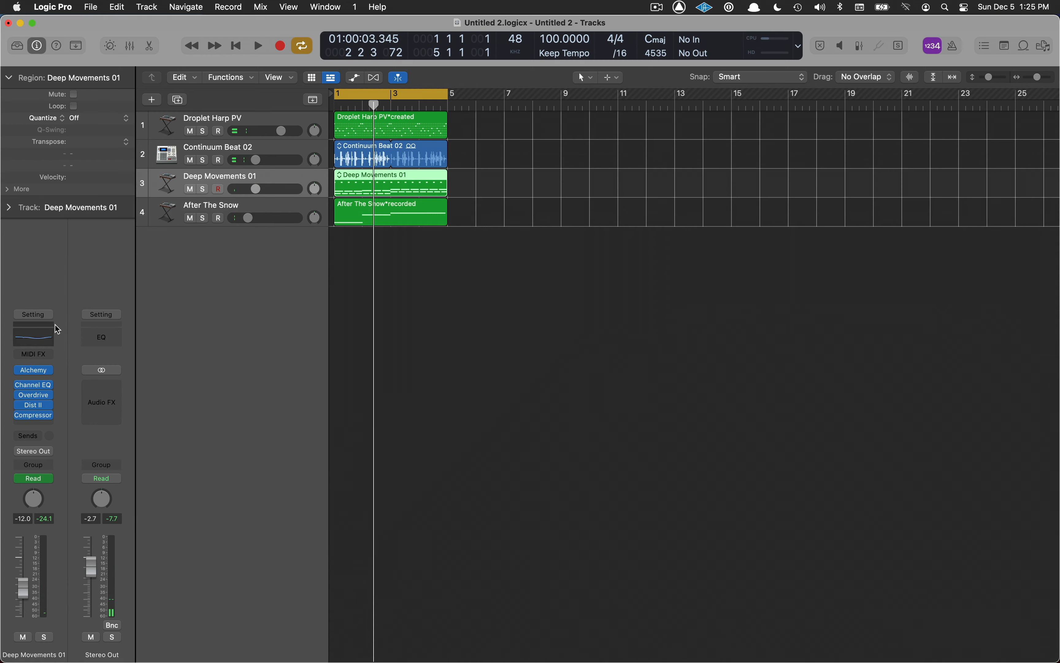
pyautogui.click(37, 337)
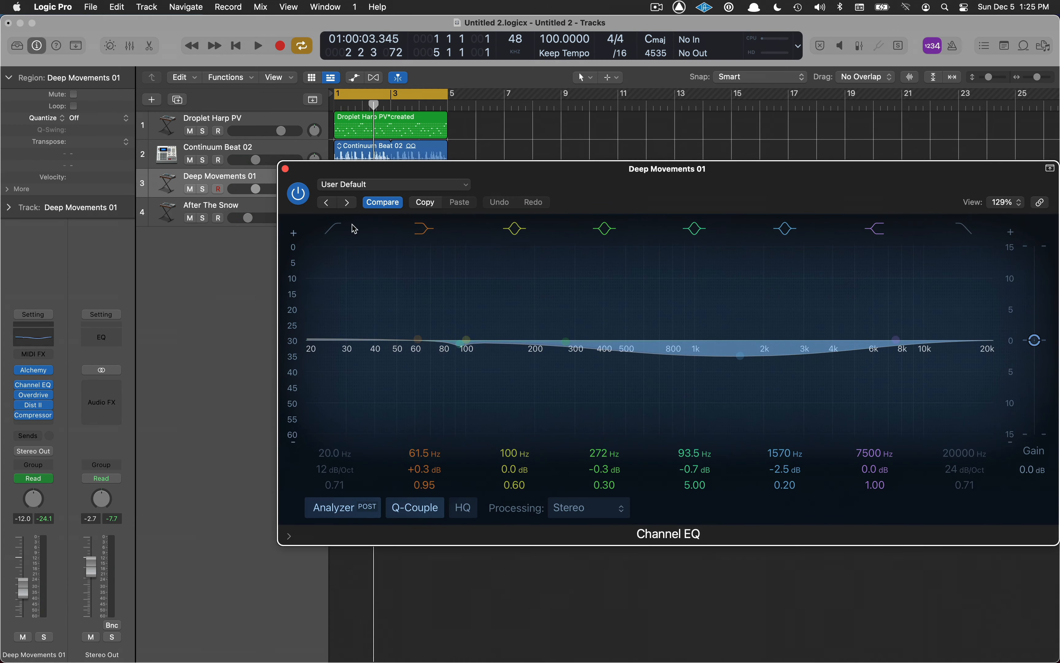
pyautogui.click(315, 375)
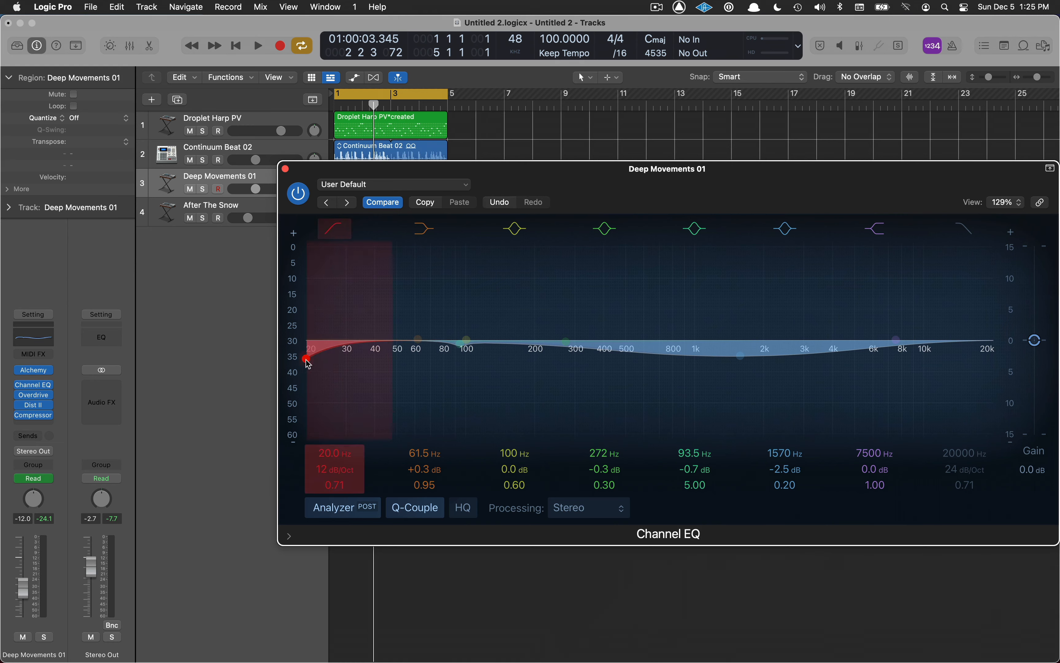
pyautogui.moveTo(307, 360)
pyautogui.mouseDown()
pyautogui.moveTo(493, 354)
pyautogui.moveTo(485, 353)
pyautogui.mouseUp()
pyautogui.moveTo(486, 357); pyautogui.dragTo(487, 359)
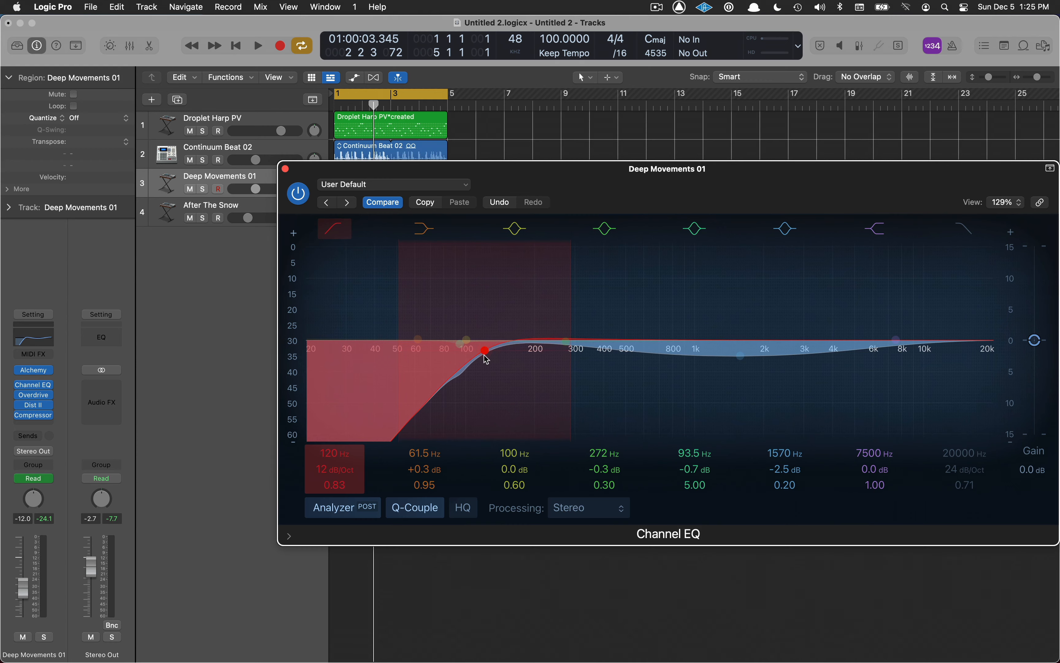
pyautogui.press('space')
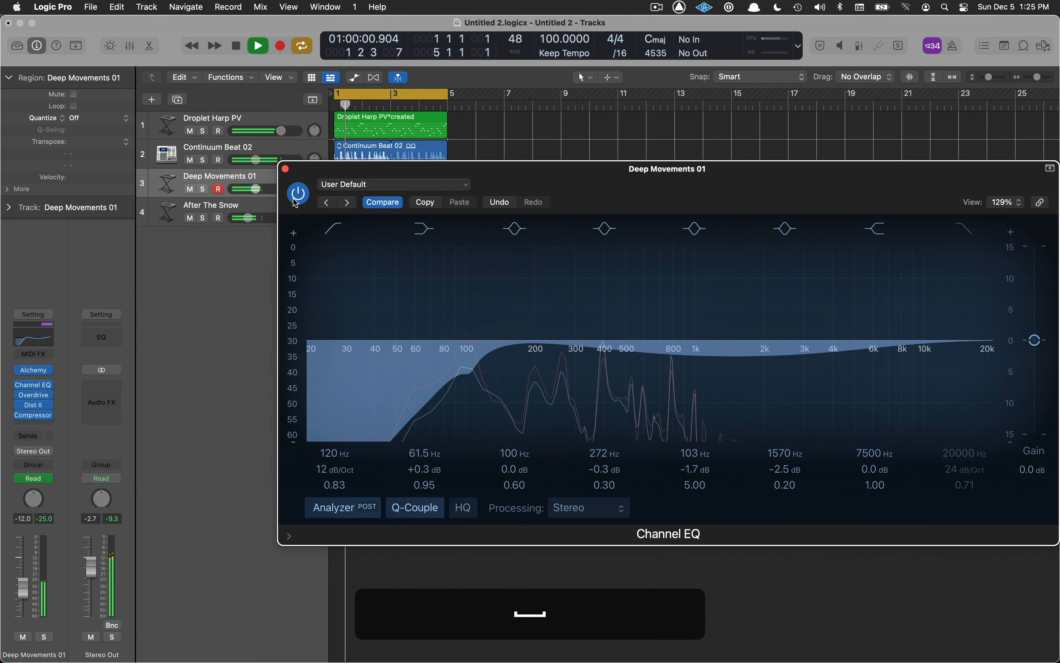
pyautogui.click(286, 169)
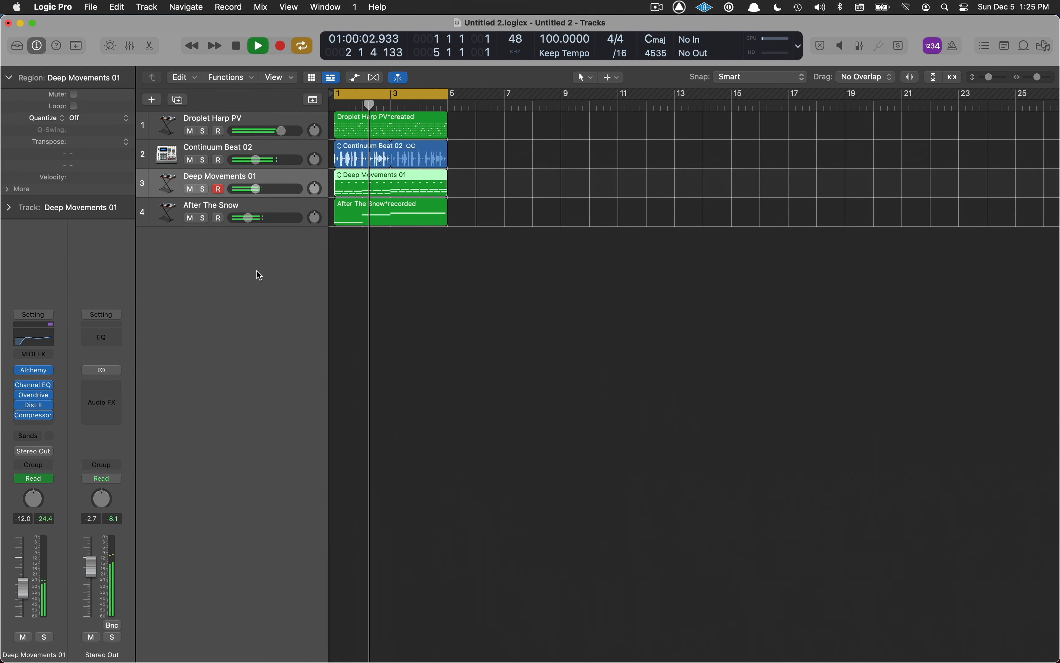
# Lower the Deep Movements 01 volume to -13.2 dB and bring After The Snow down slightly during playback.
pyautogui.moveTo(255, 221); pyautogui.dragTo(253, 188)
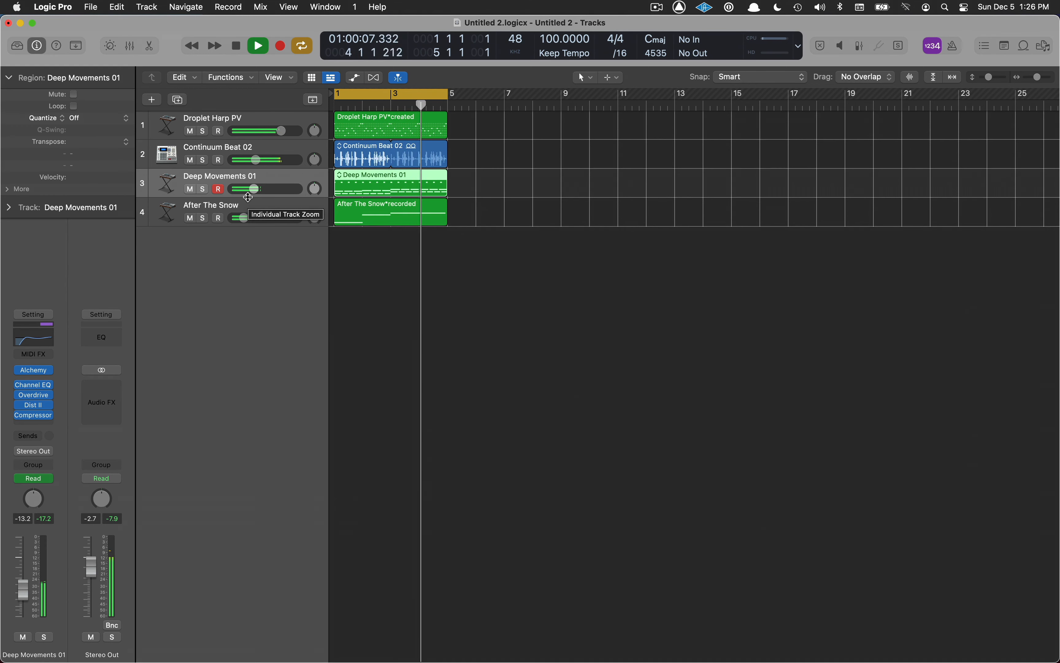
pyautogui.press('space')
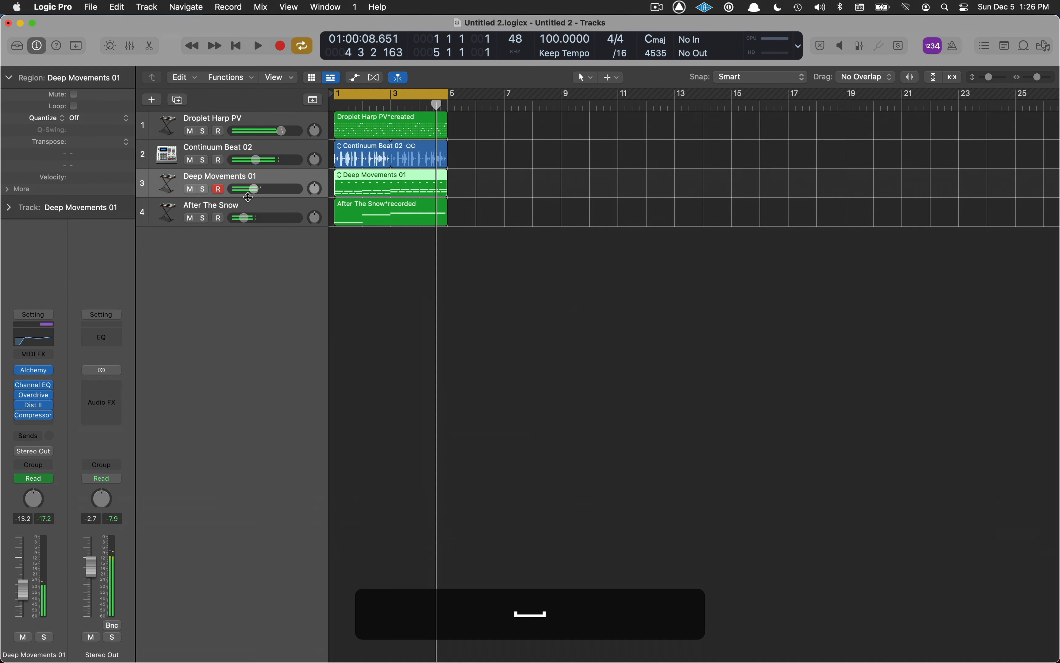
# Open the Droplet Harp PV pattern region in the Step Sequencer and extend its length to 64 steps.
pyautogui.click(376, 121)
pyautogui.doubleClick(375, 120)
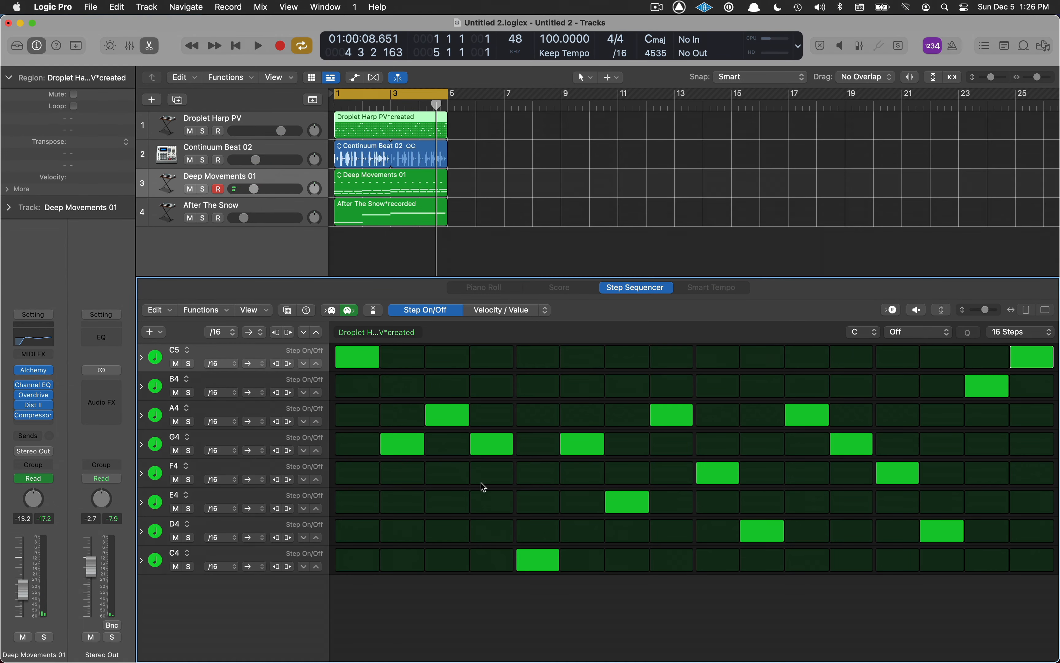
pyautogui.press('space')
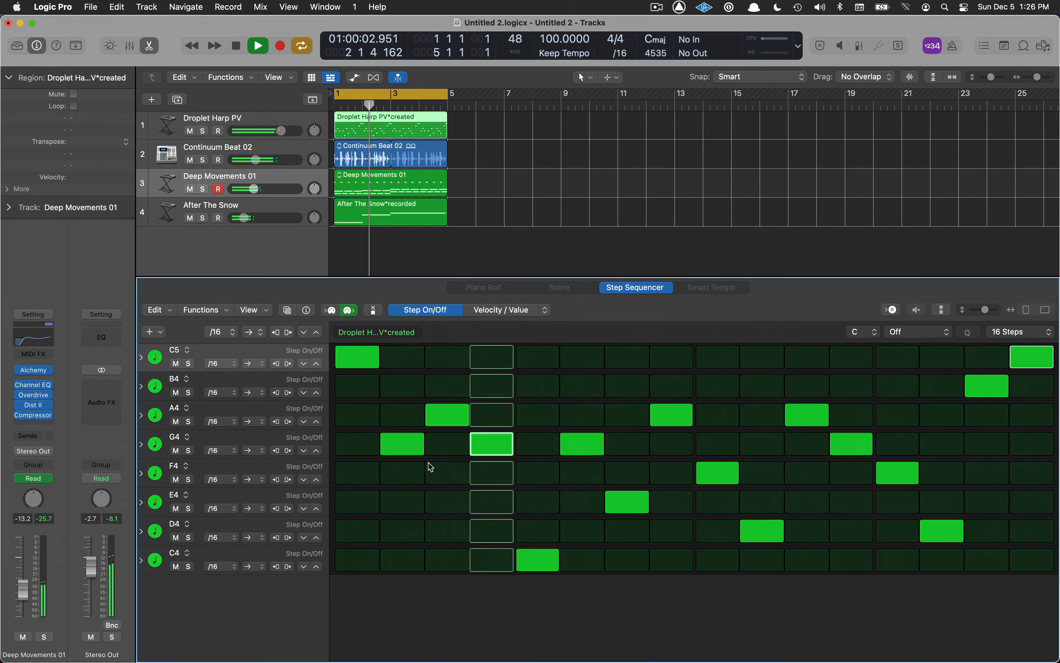
pyautogui.press('space')
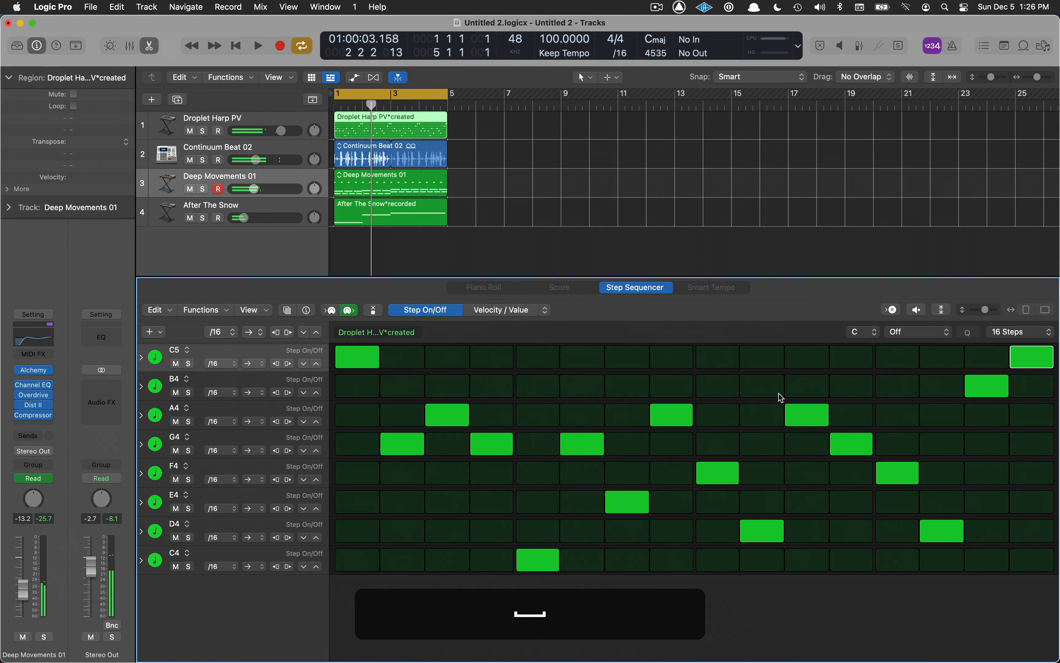
pyautogui.click(1033, 333)
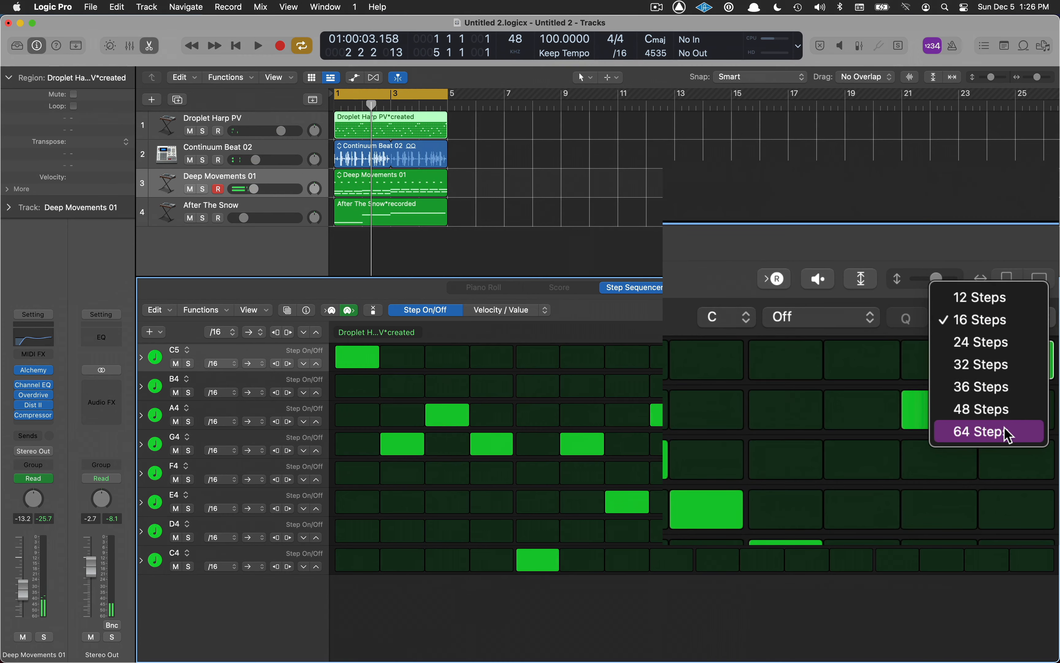
pyautogui.click(1010, 430)
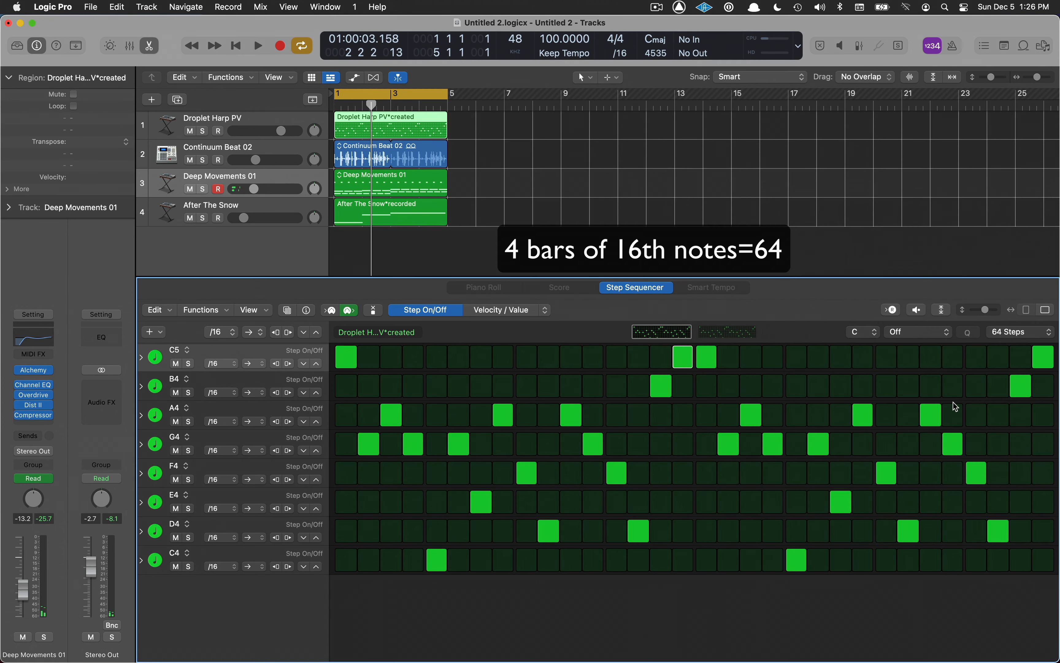
pyautogui.click(740, 332)
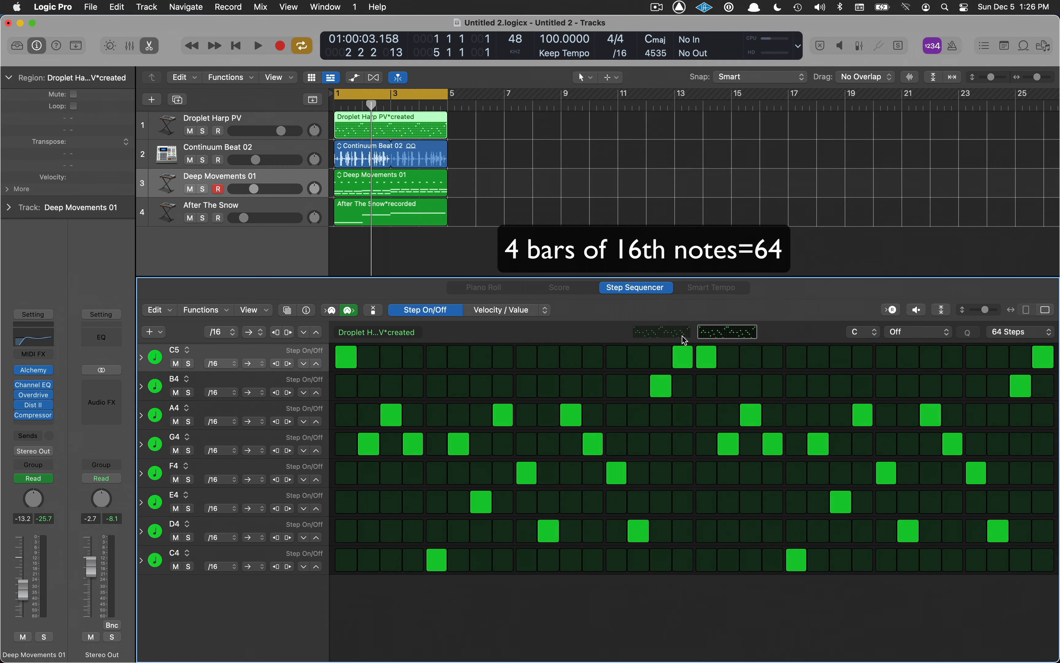
pyautogui.click(668, 337)
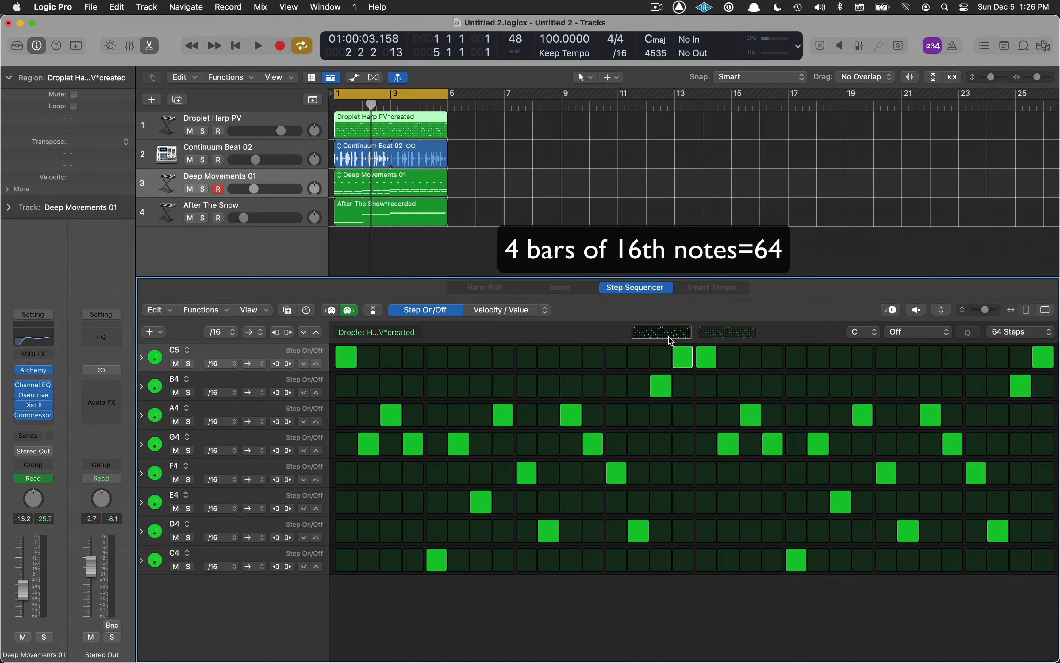
# Replace the F4 notes at steps 25 and 29 of the harp pattern with E4 and audition the change.
pyautogui.press('space')
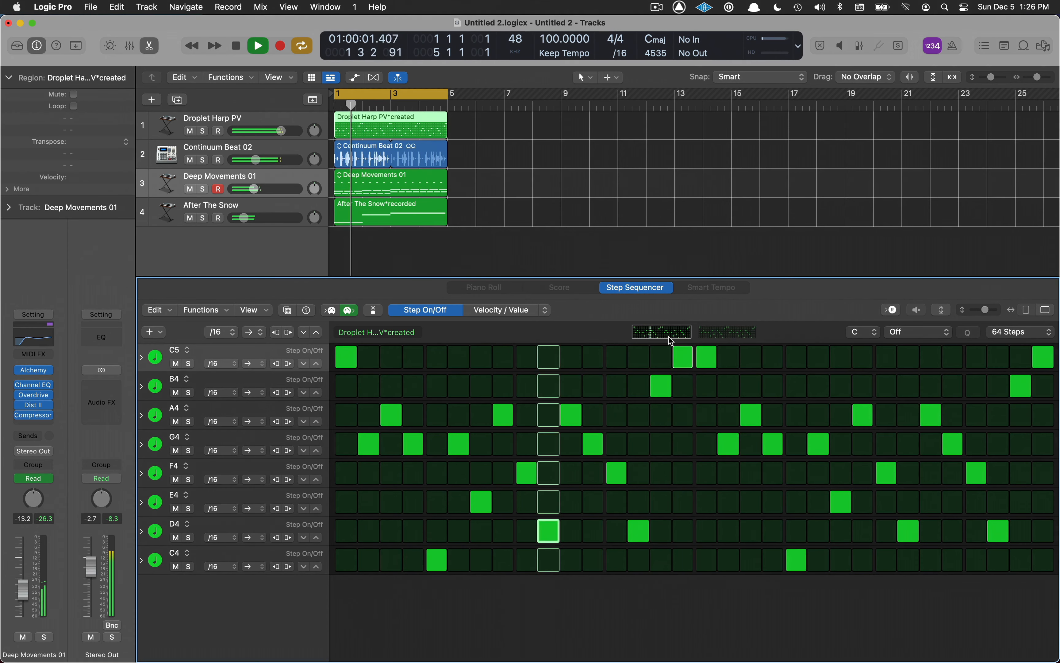
pyautogui.press('space')
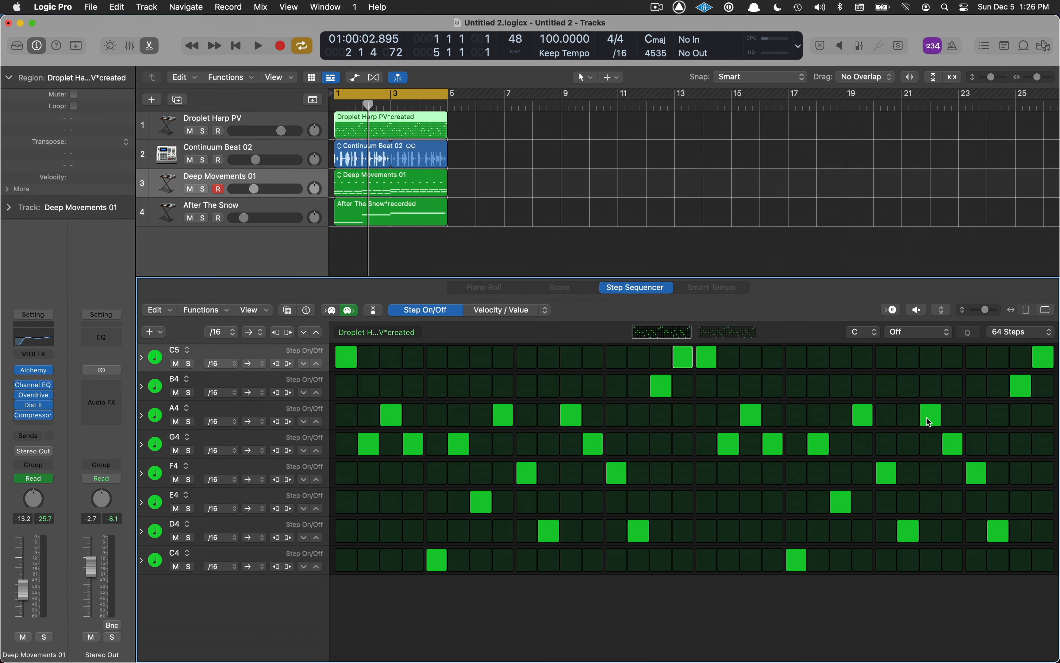
pyautogui.click(886, 476)
pyautogui.click(888, 499)
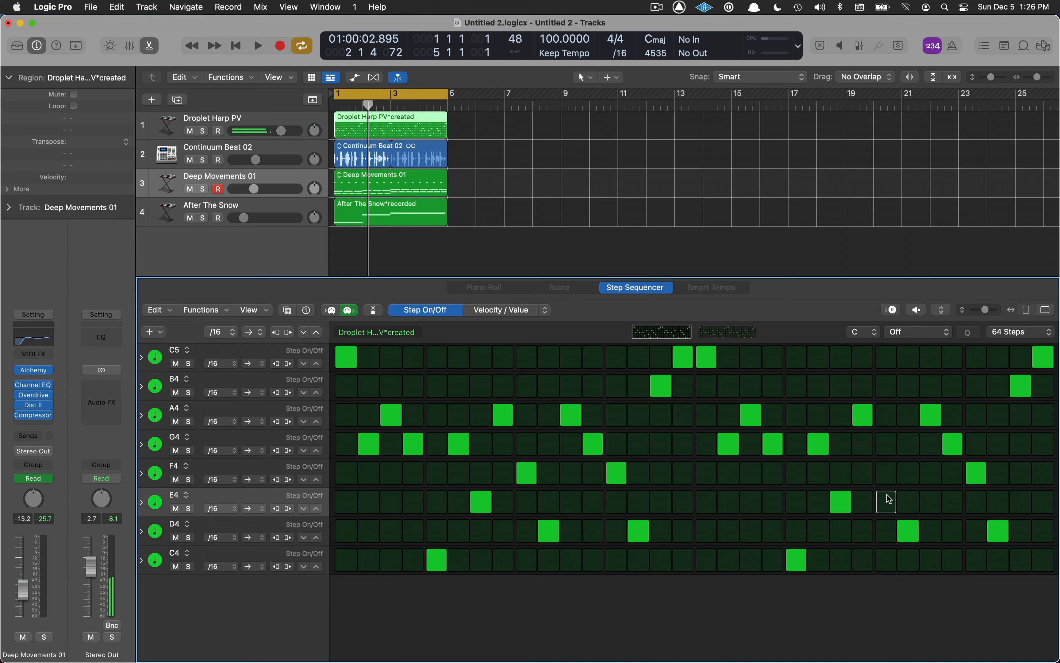
pyautogui.click(981, 474)
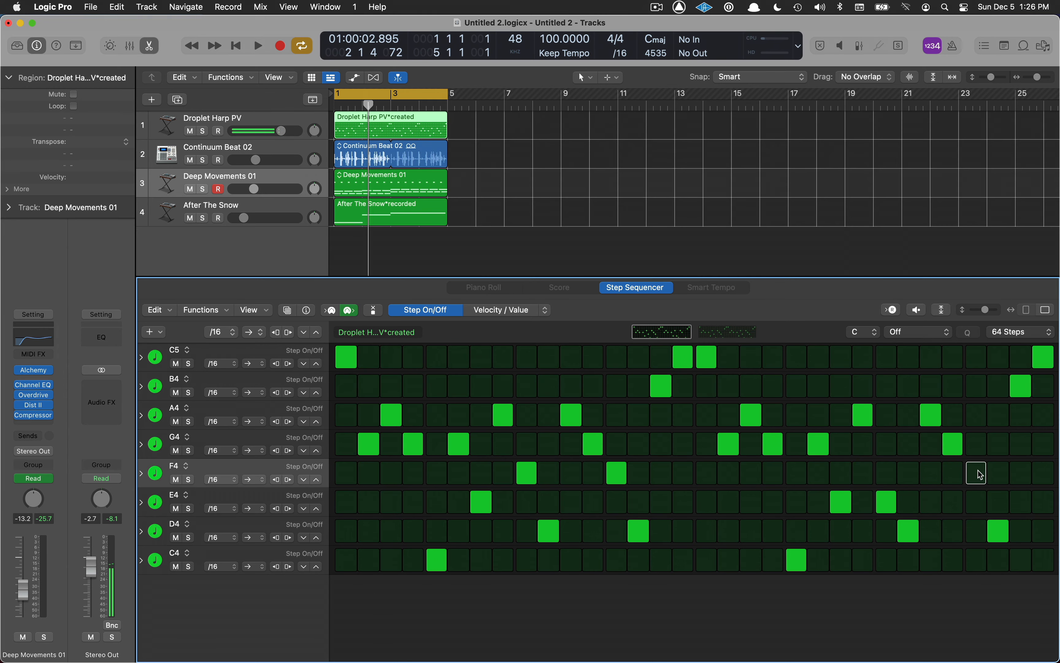
pyautogui.click(982, 504)
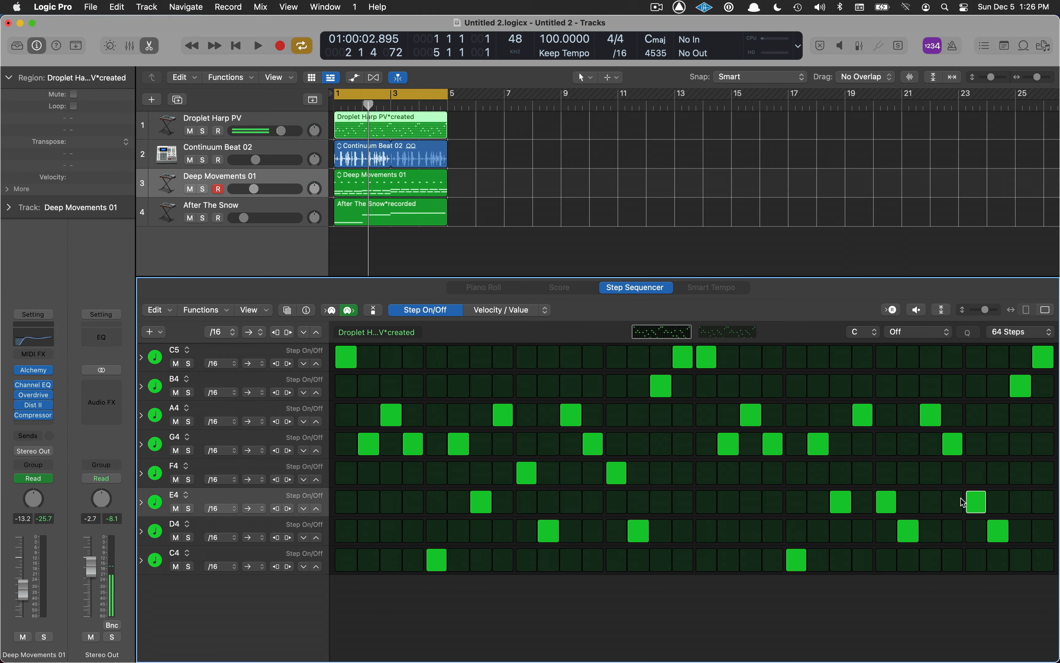
pyautogui.press('space')
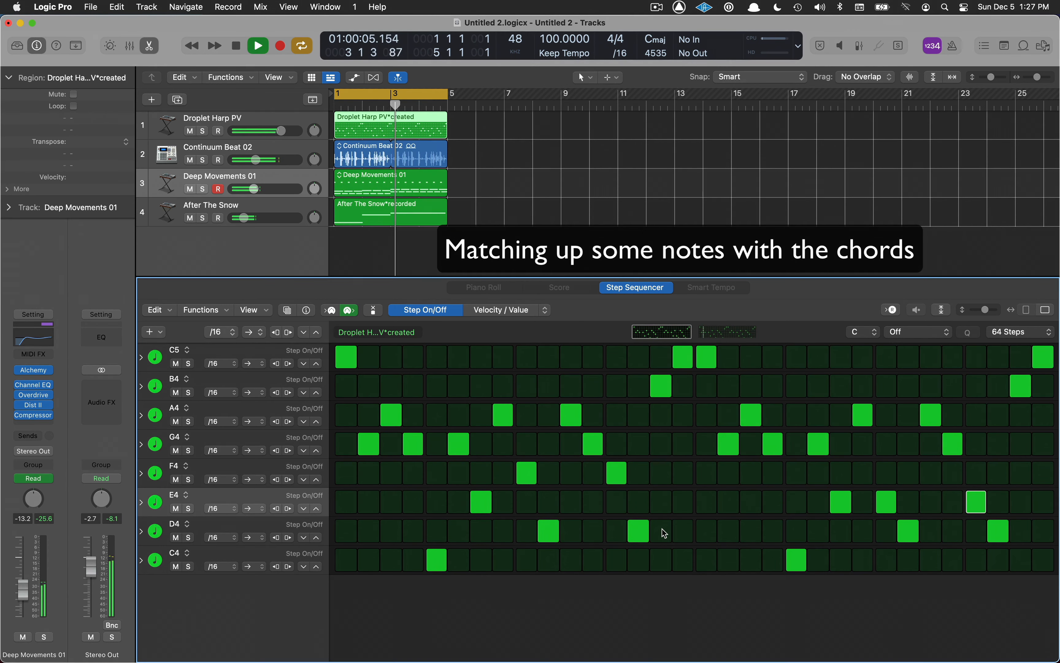
pyautogui.press('space')
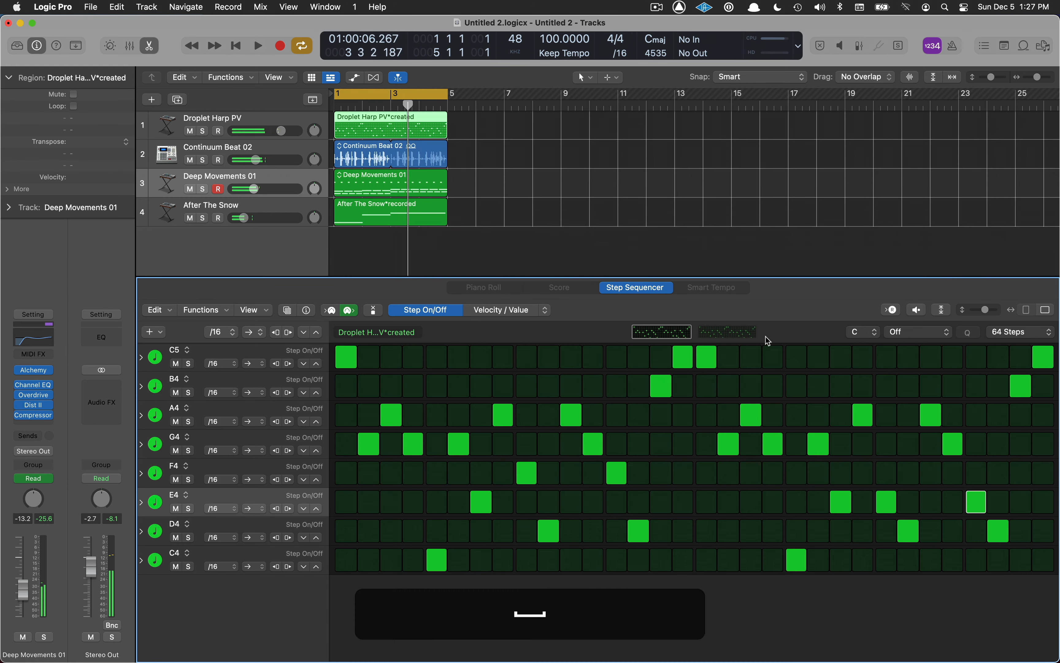
# In the second half of the harp pattern, replace the G4 notes at steps 34, 36, 50 and 52 with F4.
pyautogui.click(739, 335)
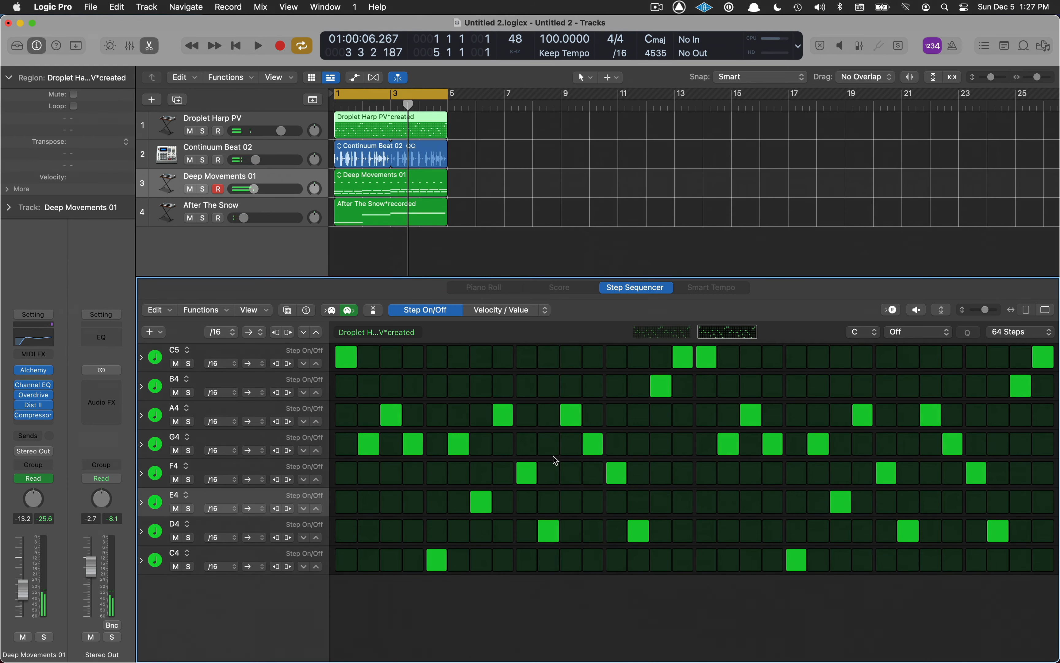
pyautogui.press('space')
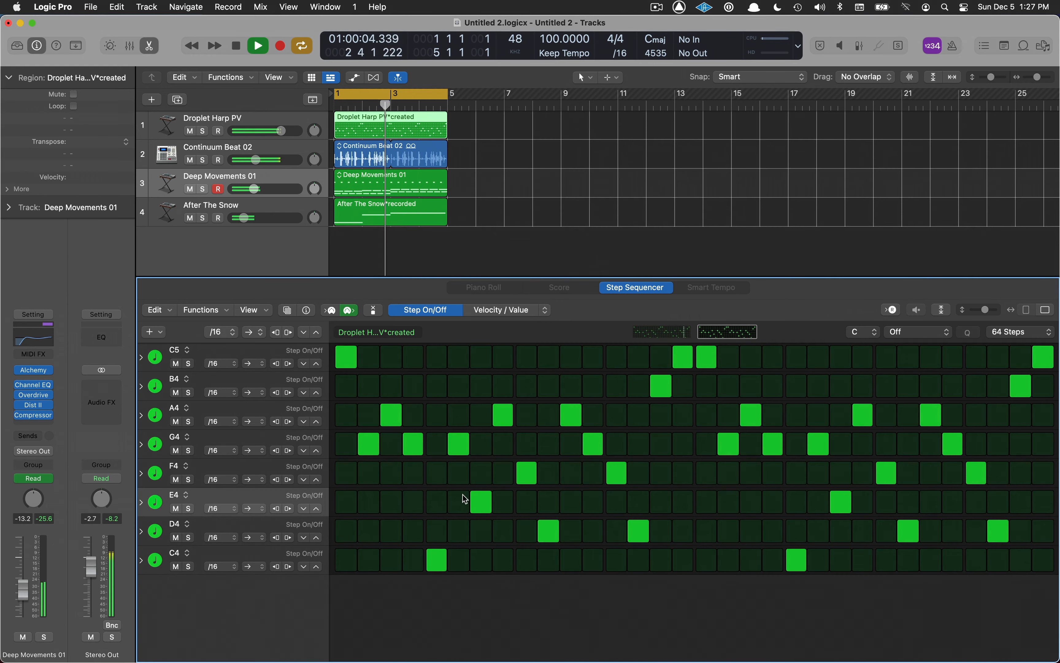
pyautogui.press('space')
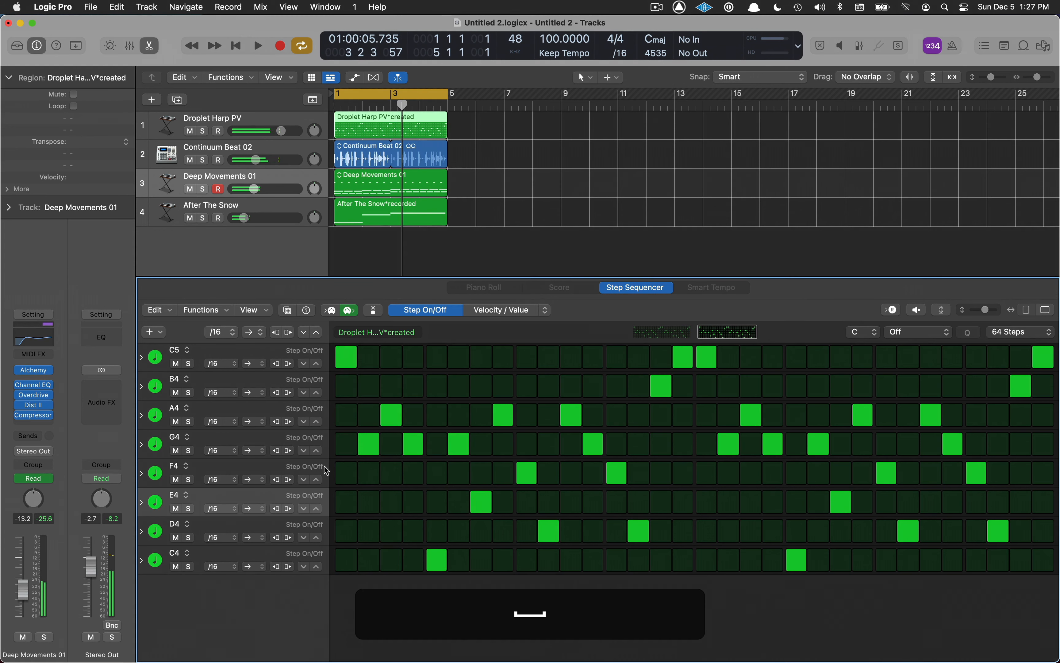
pyautogui.click(366, 445)
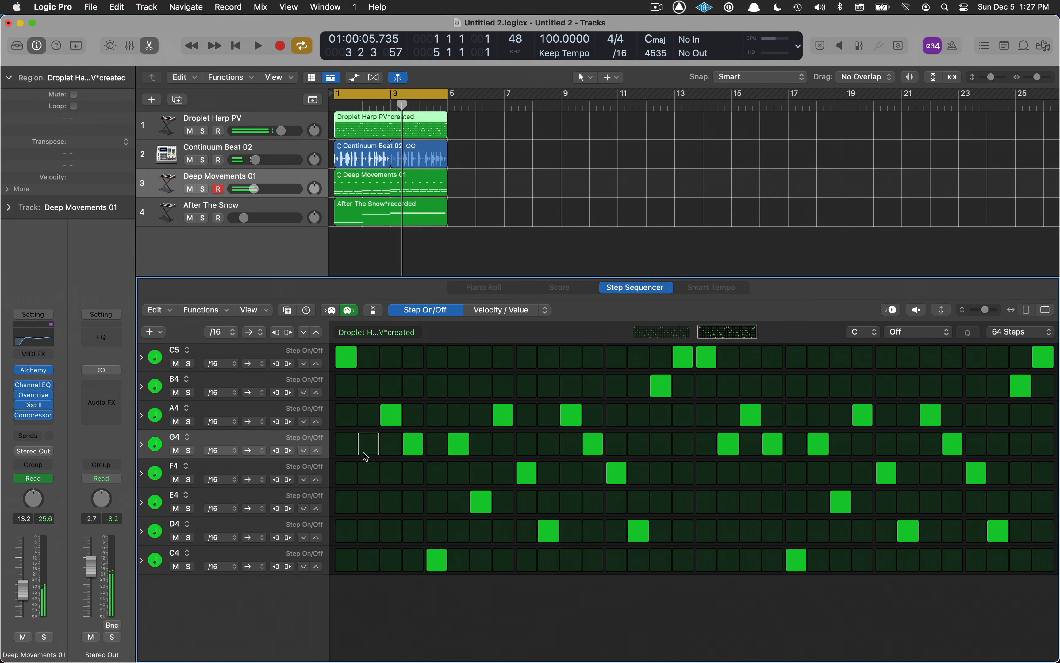
pyautogui.click(368, 470)
pyautogui.click(411, 446)
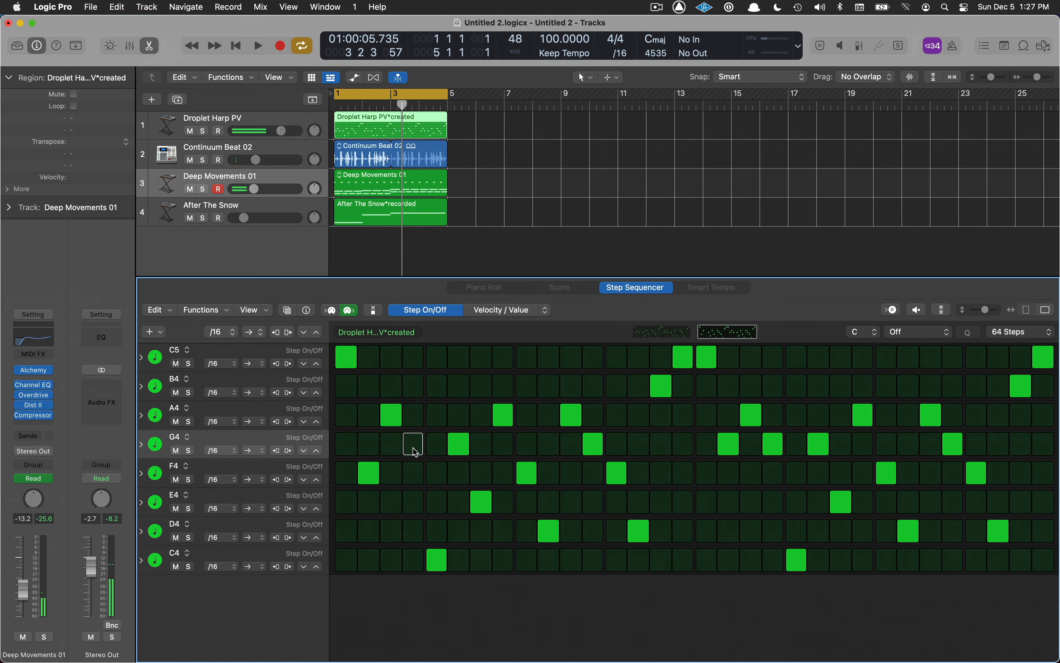
pyautogui.click(411, 473)
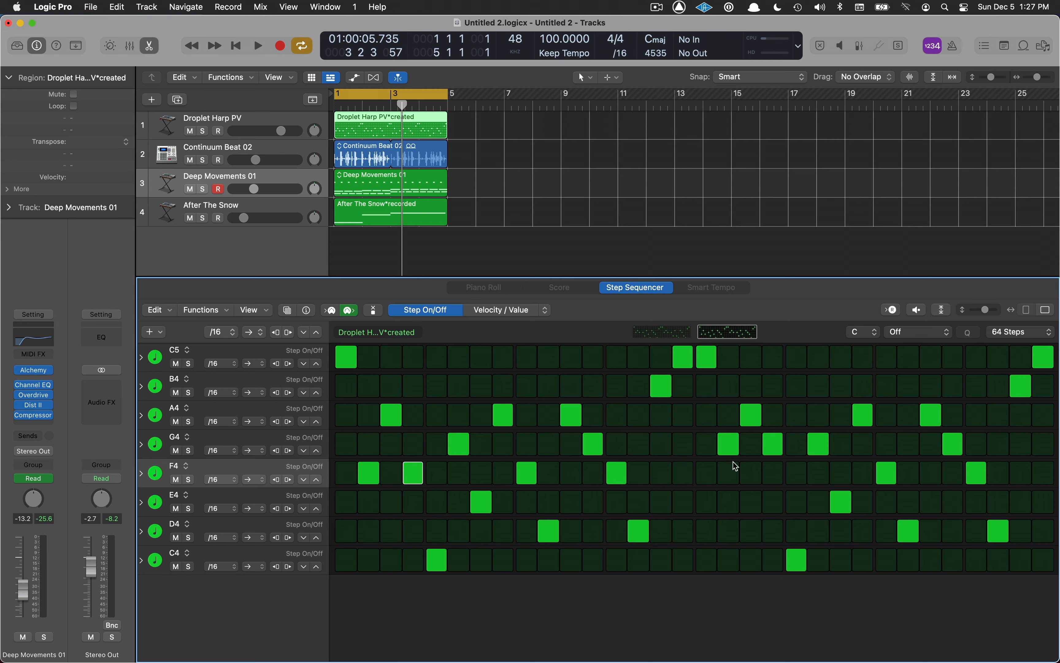
pyautogui.click(729, 474)
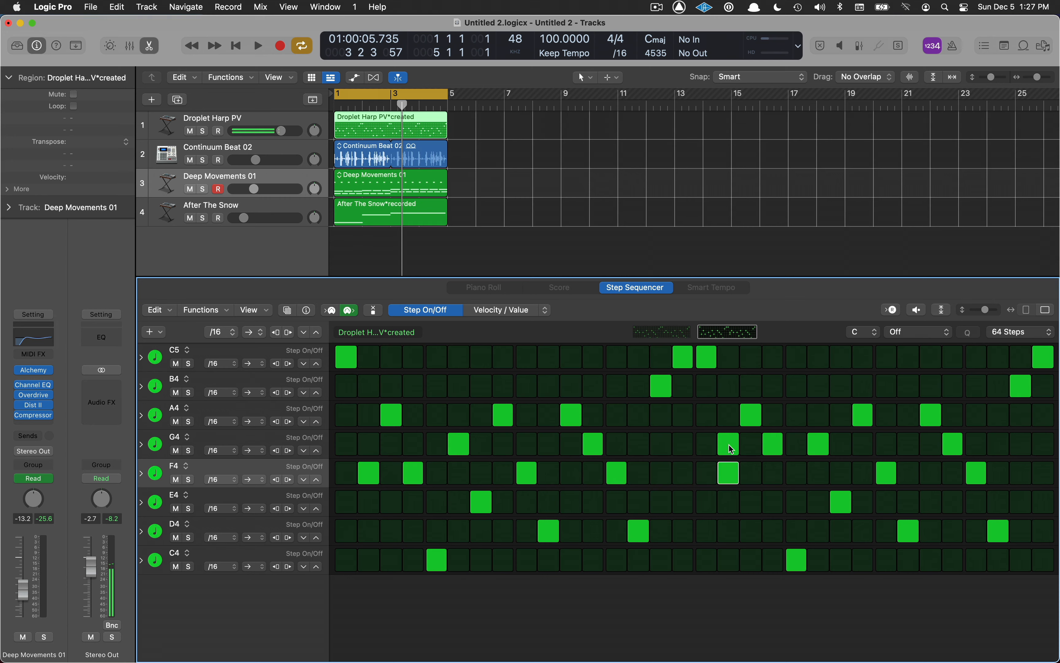
pyautogui.click(730, 445)
pyautogui.click(774, 445)
pyautogui.click(772, 474)
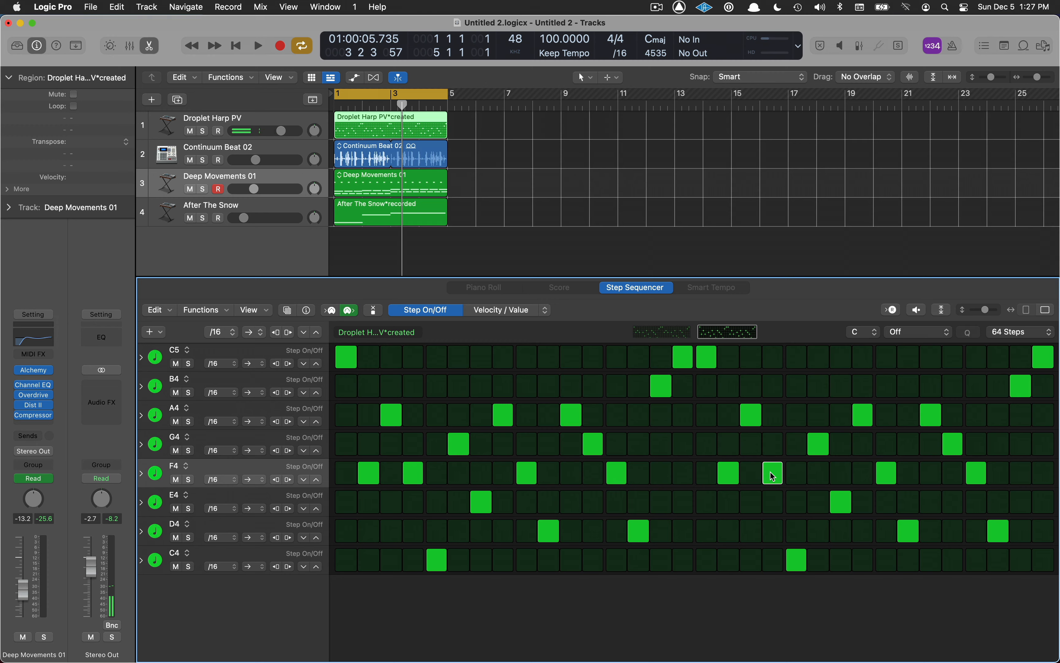
# Audition the loop, replace the G4 notes at steps 38 and 54 with A4, and return the playhead to the start.
pyautogui.press('space')
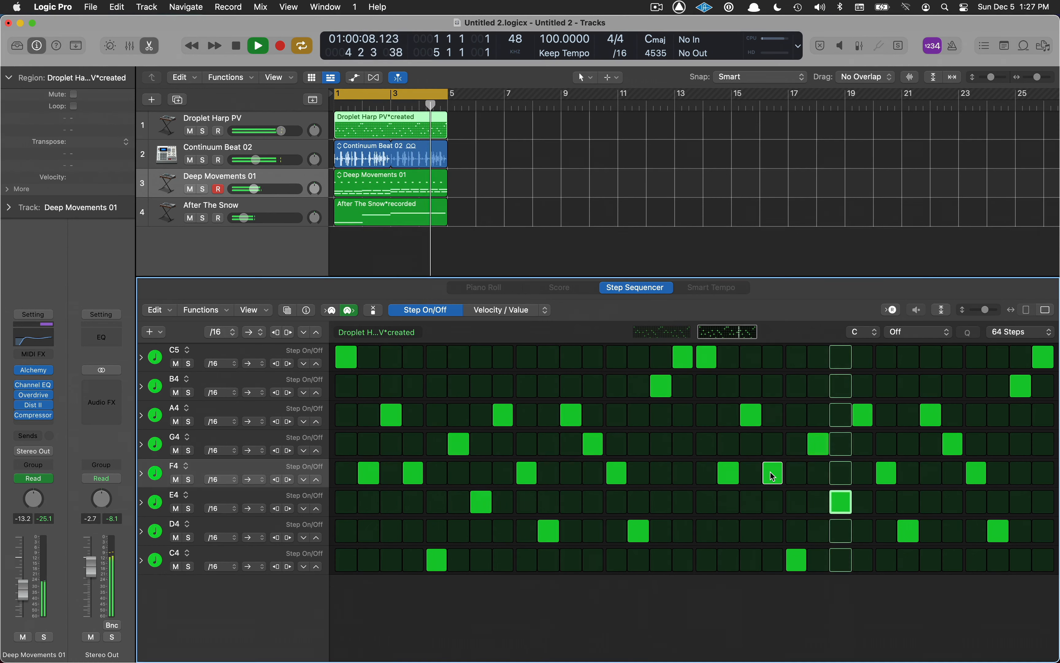
pyautogui.press('space')
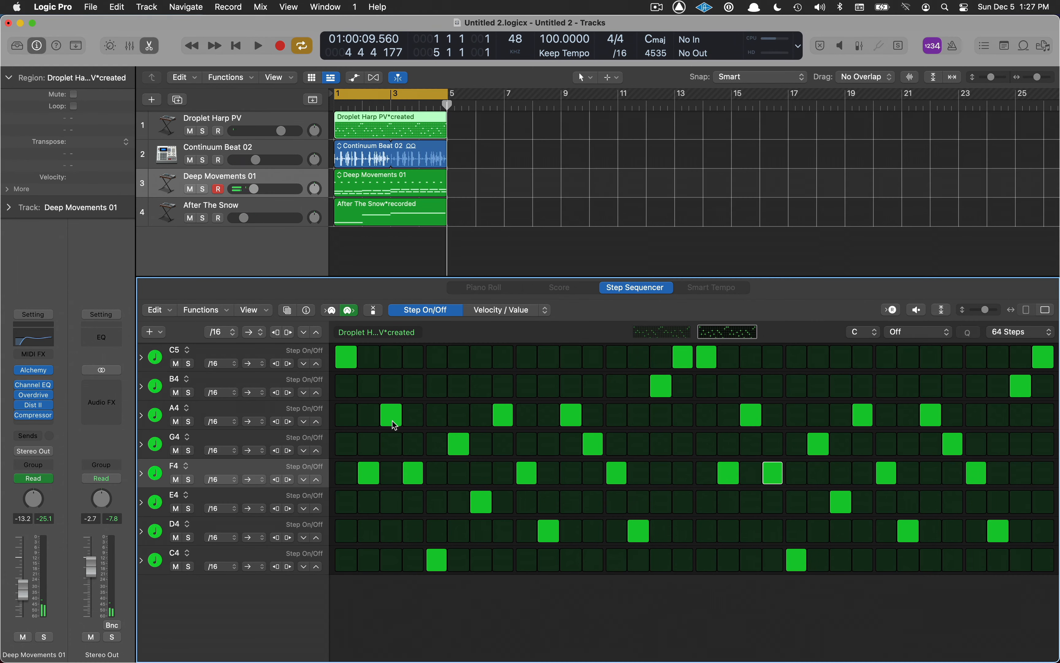
pyautogui.click(462, 423)
pyautogui.click(458, 442)
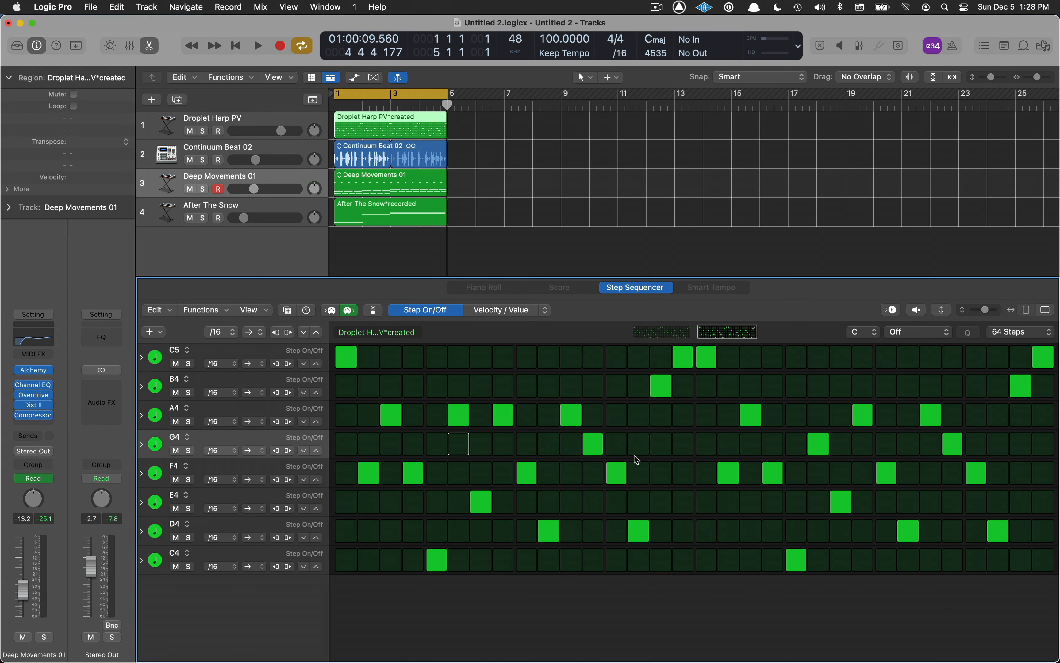
pyautogui.click(819, 446)
pyautogui.click(819, 413)
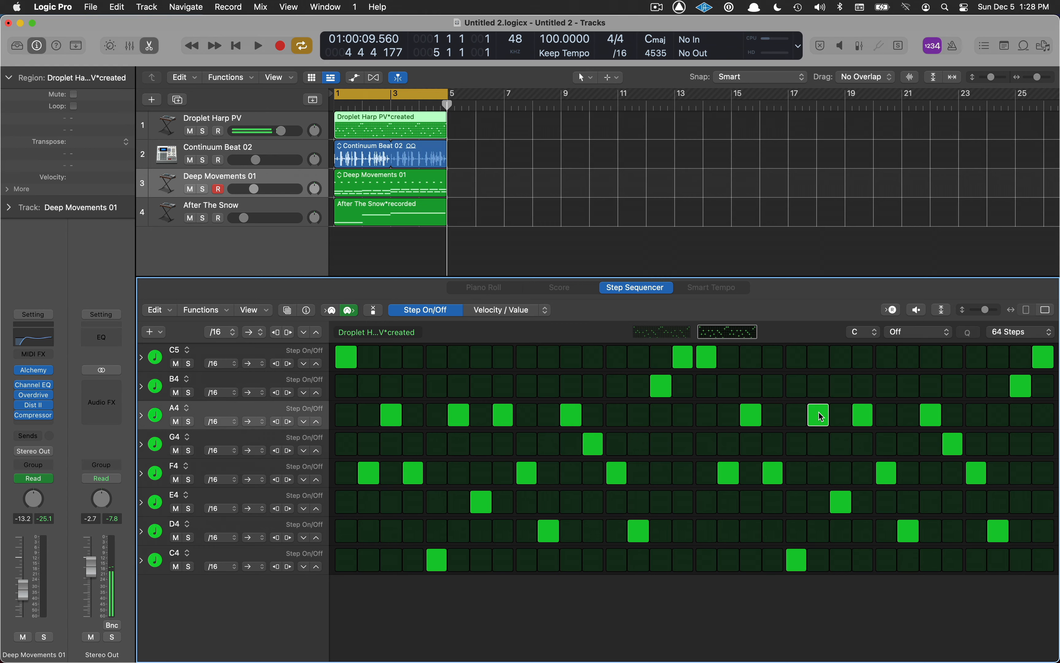
pyautogui.press('Return')
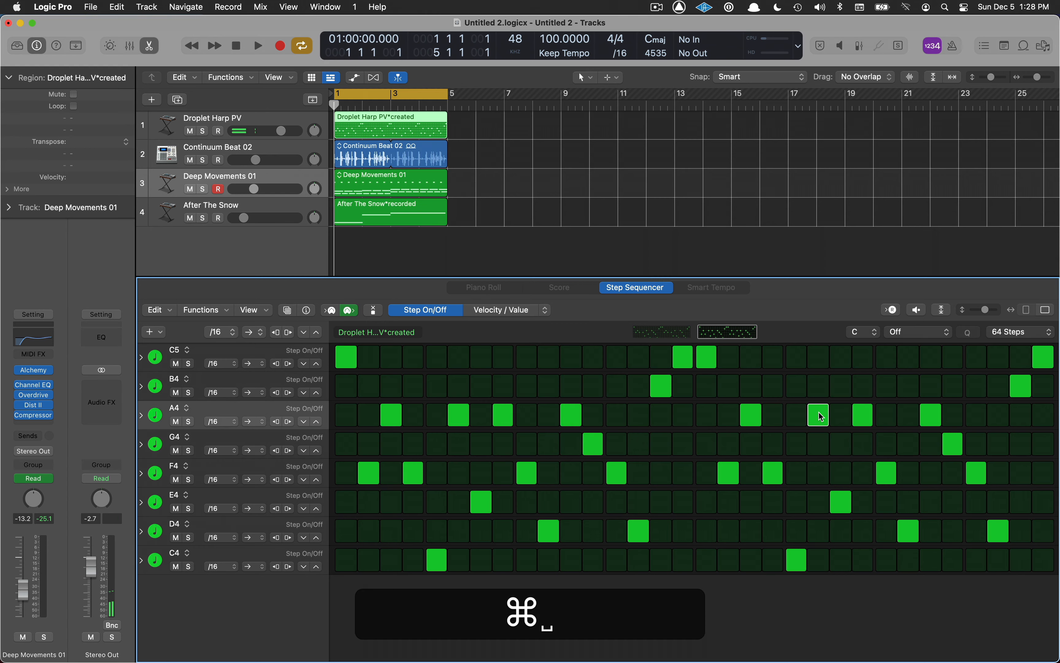
# Audition the edited loop and open the Droplet Harp PV track's Alchemy instrument in a window scaled to 87%, clear of the sequencer steps.
pyautogui.press('space')
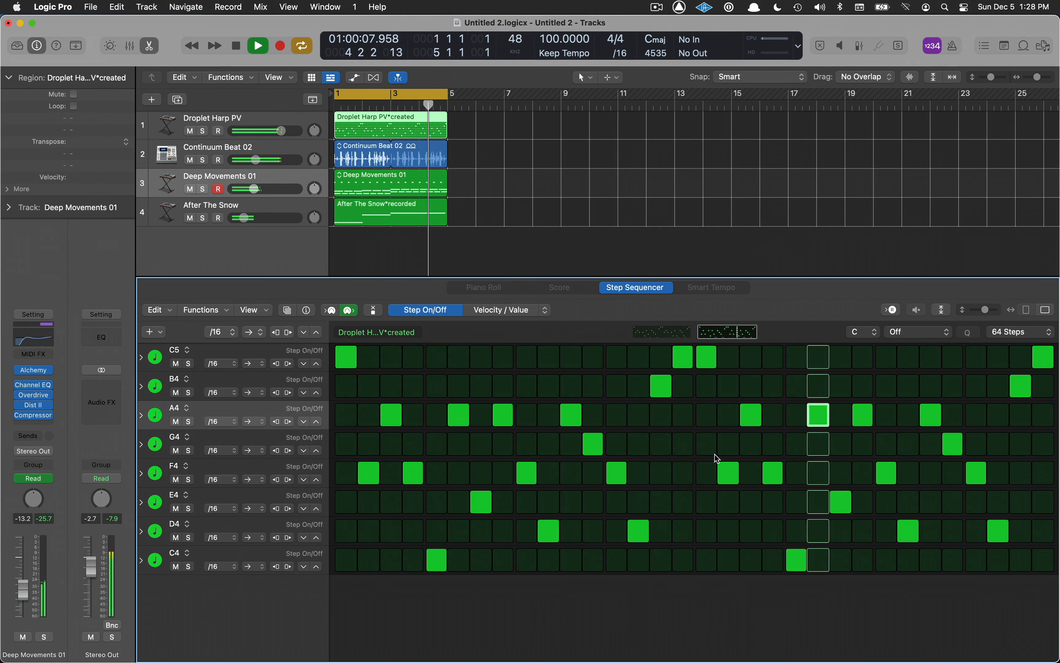
pyautogui.press('space')
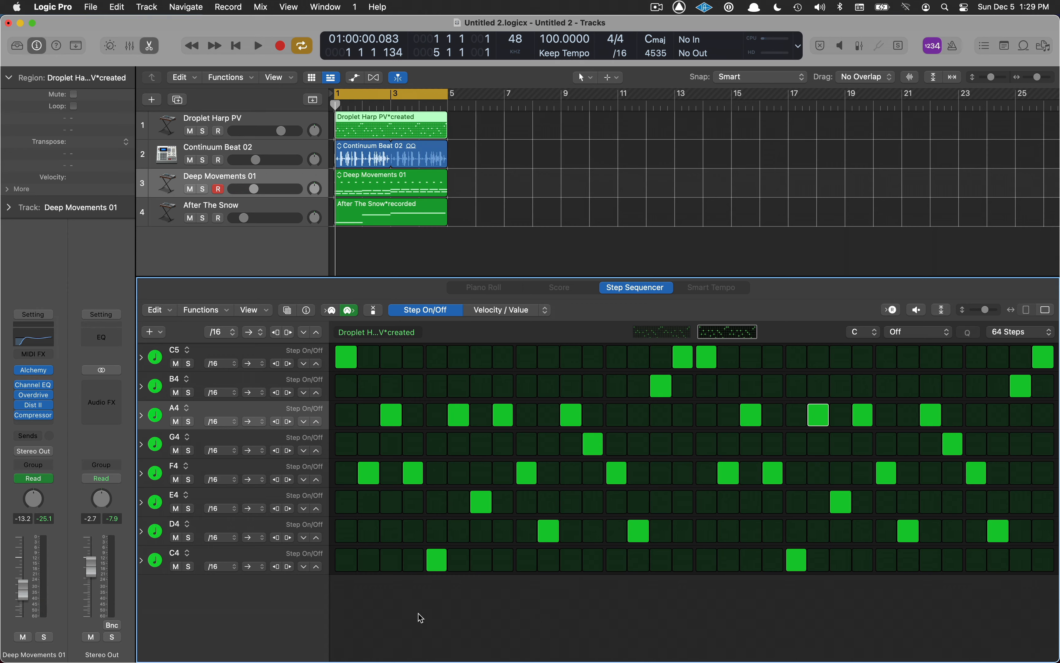
pyautogui.click(282, 123)
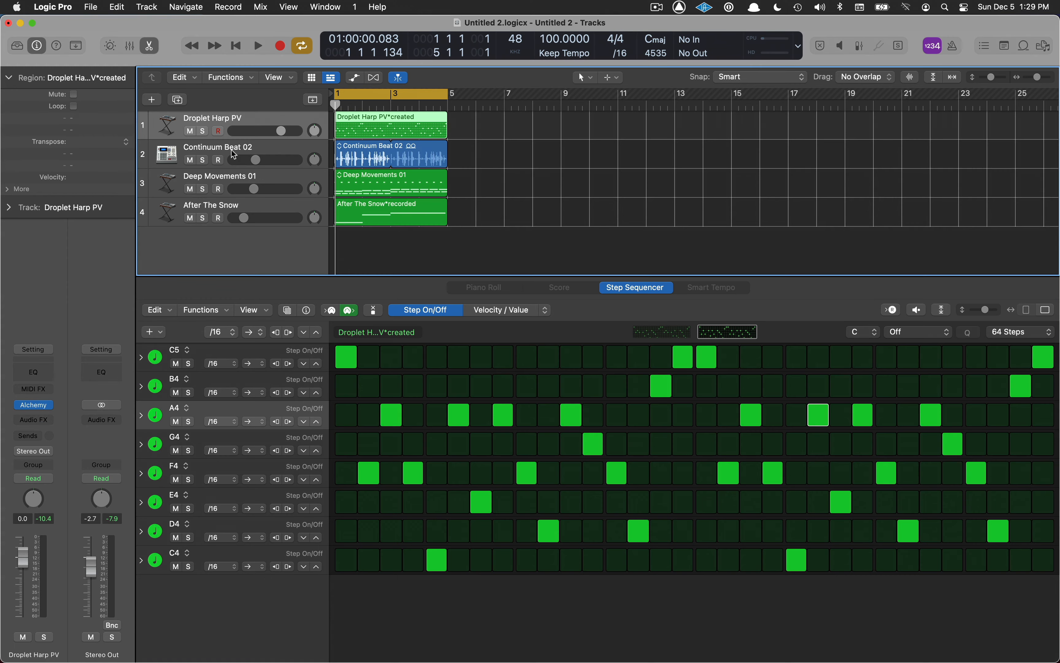
pyautogui.click(33, 405)
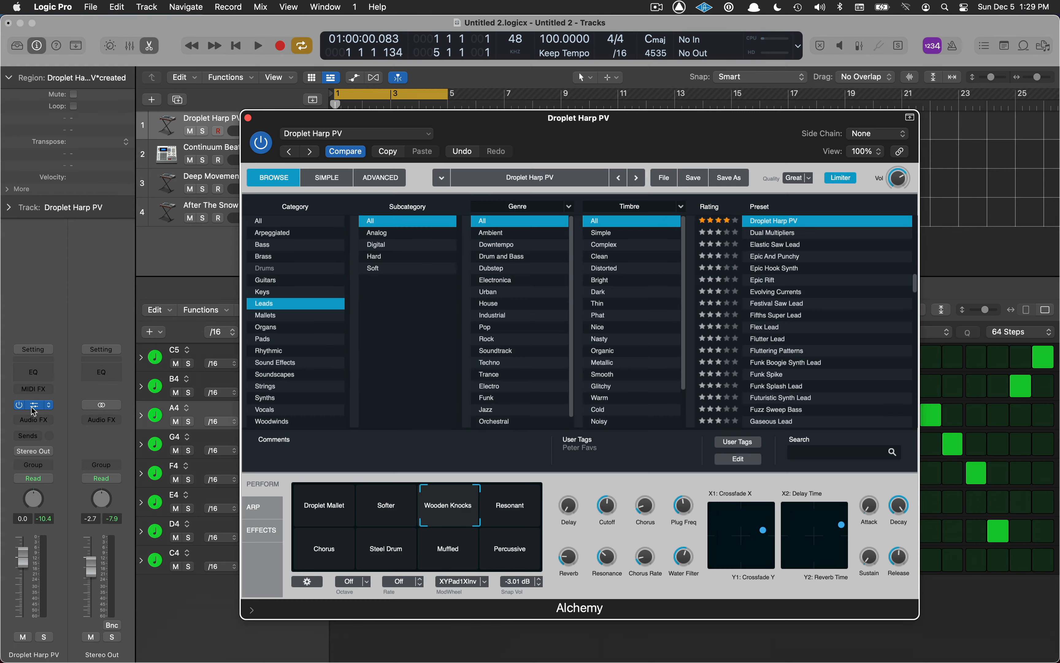
pyautogui.moveTo(566, 129); pyautogui.dragTo(413, 56)
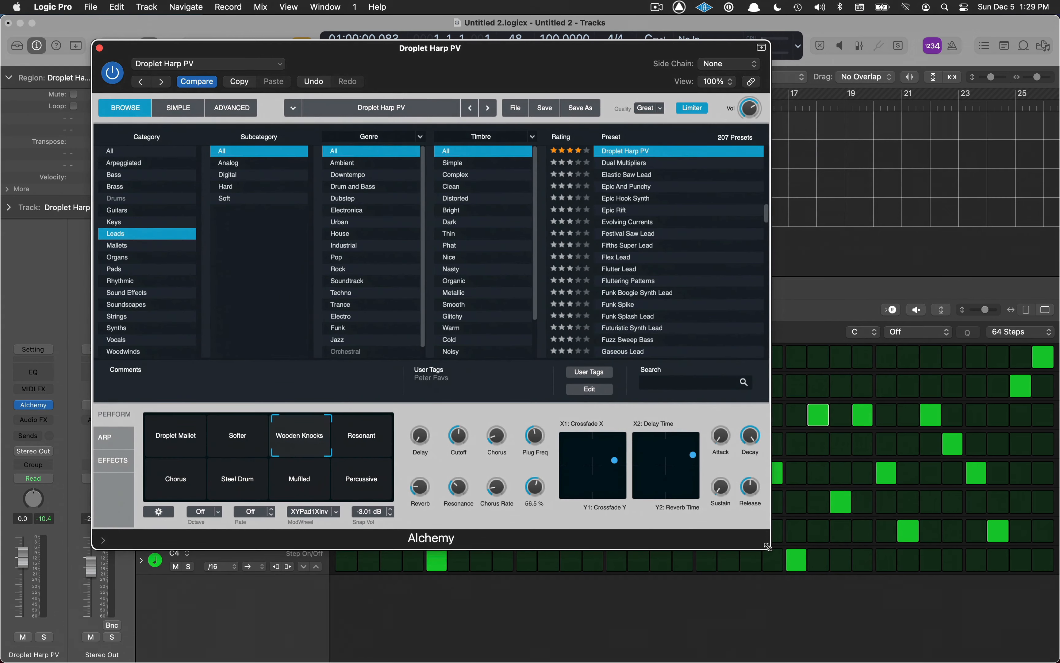
pyautogui.moveTo(767, 545); pyautogui.dragTo(682, 491)
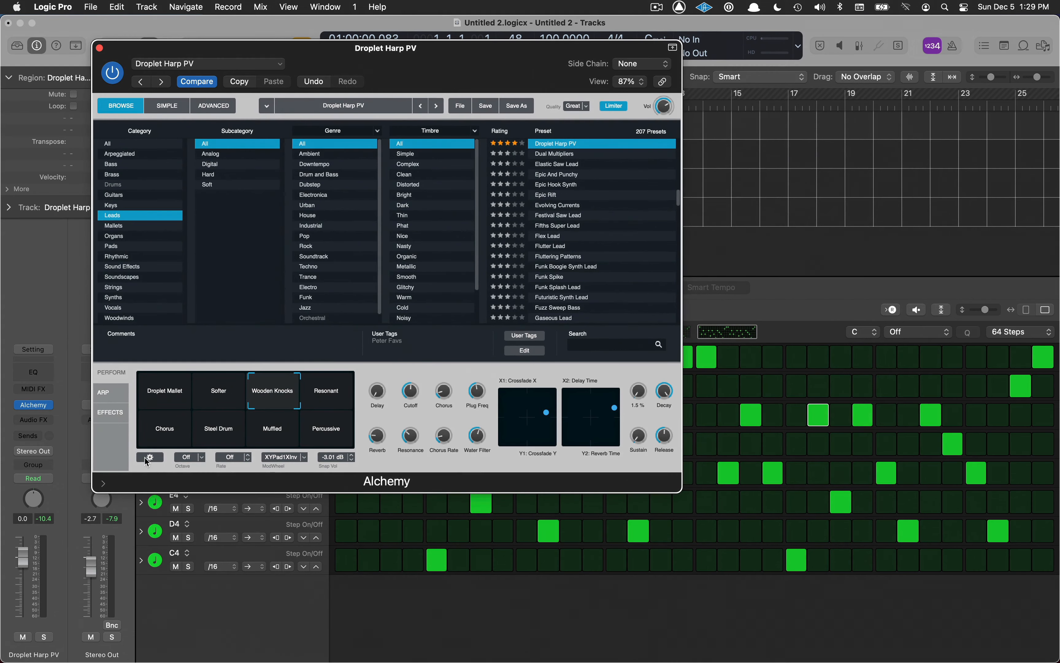
# Show Alchemy's effects for the harp and review the Delay, Mod FX and Acoustic Reverb settings, ending on the Delay.
pyautogui.click(109, 412)
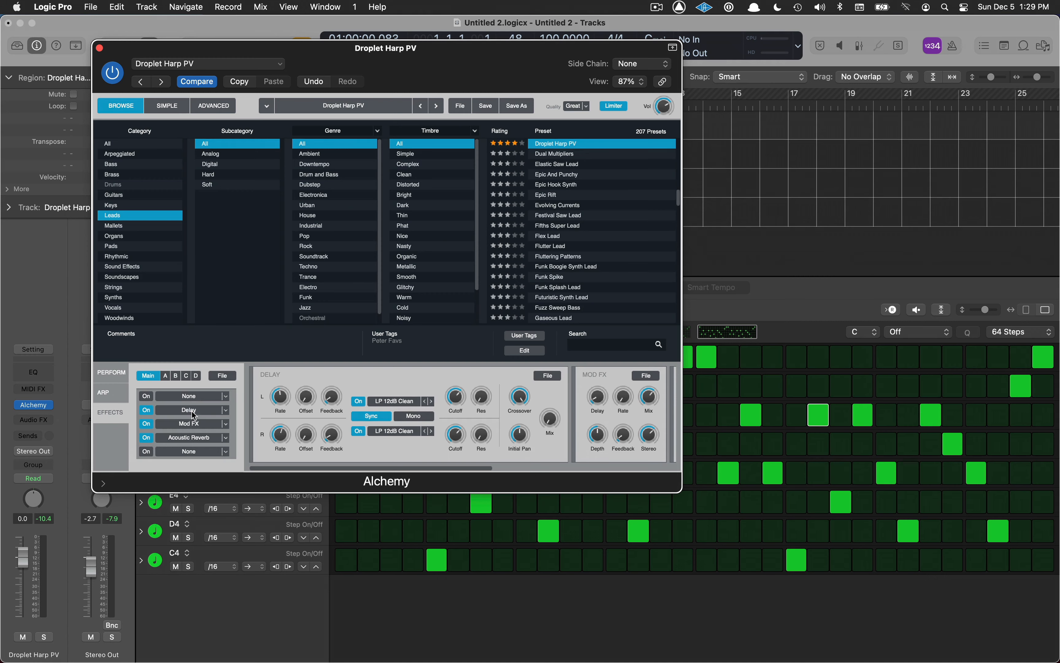
pyautogui.click(200, 426)
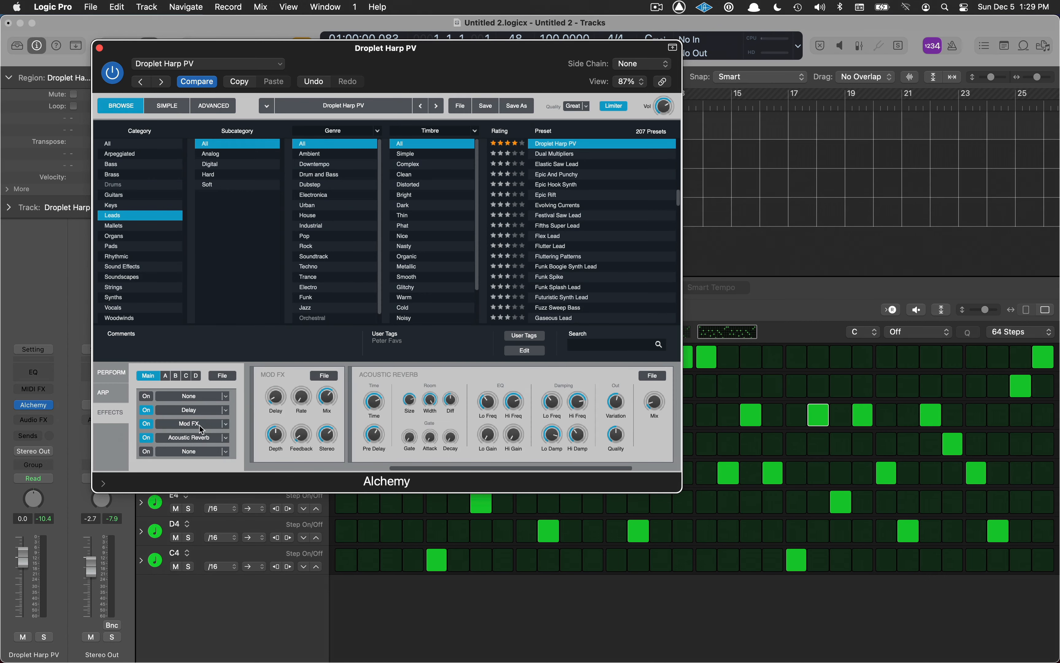
pyautogui.click(199, 438)
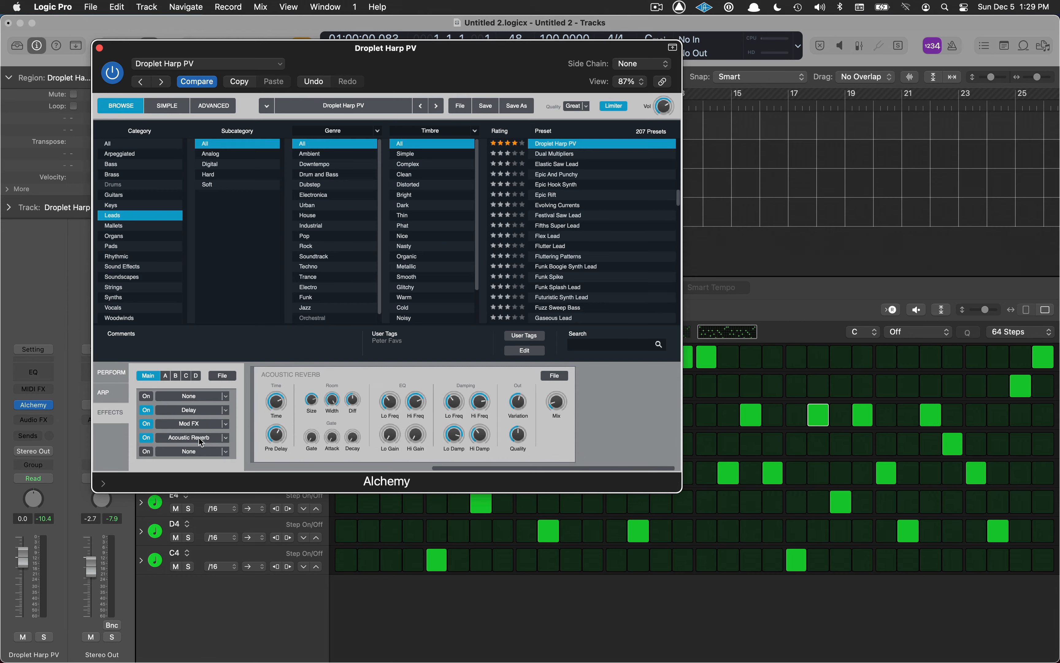
pyautogui.click(201, 410)
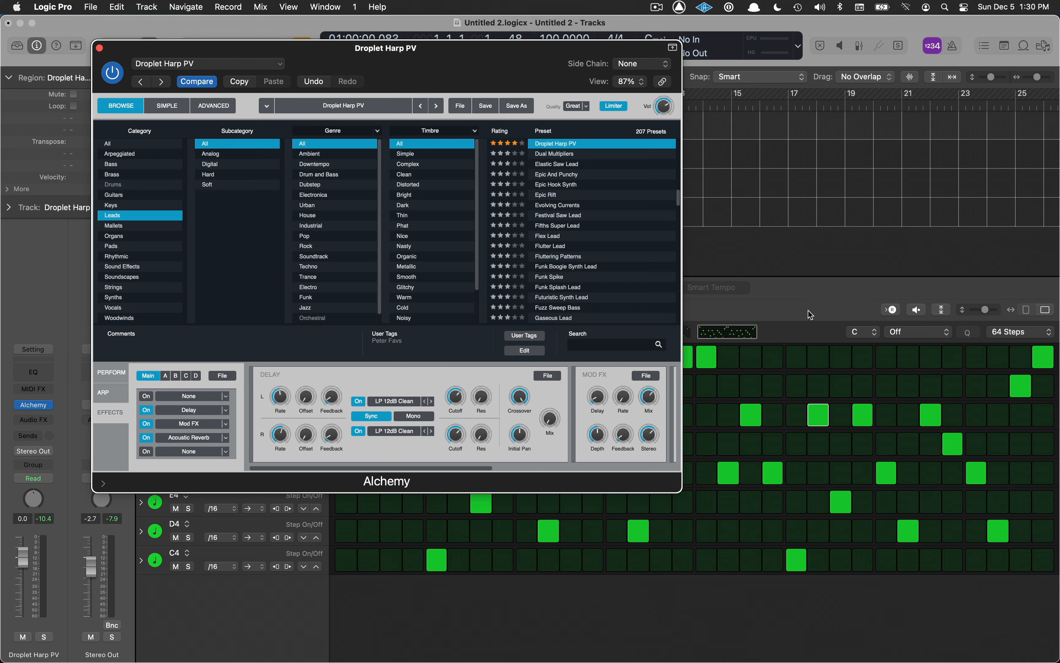
# Use Learn mode to add Alchemy's Delay Mix as an automation row in the harp's step pattern, and turn Learn off.
pyautogui.click(892, 312)
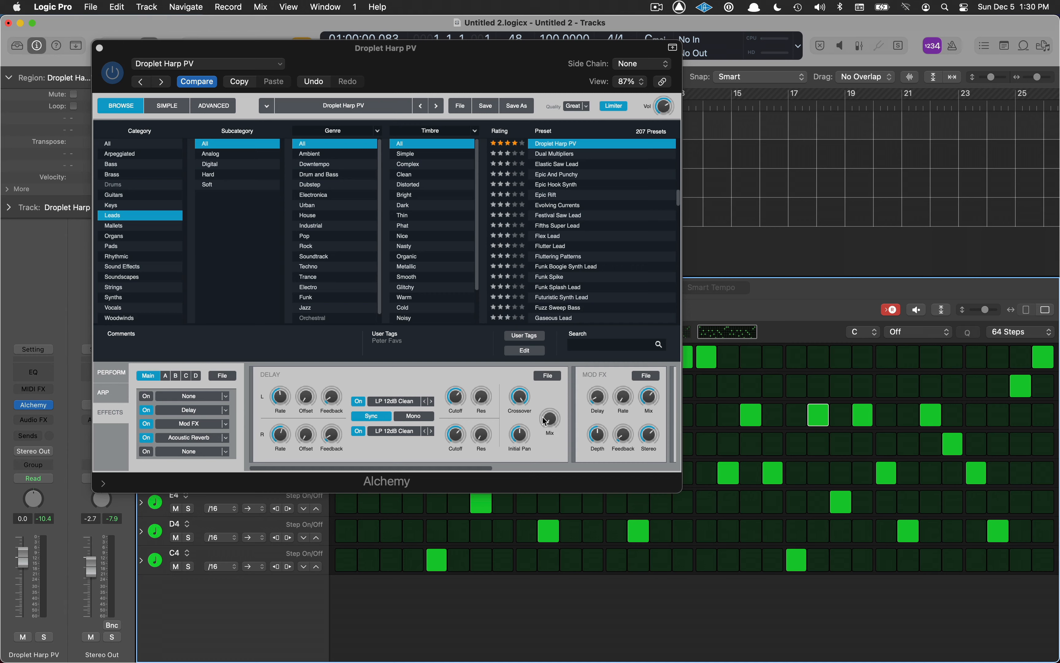
pyautogui.click(547, 433)
pyautogui.moveTo(547, 403)
pyautogui.mouseDown()
pyautogui.moveTo(548, 378)
pyautogui.moveTo(551, 421)
pyautogui.mouseUp()
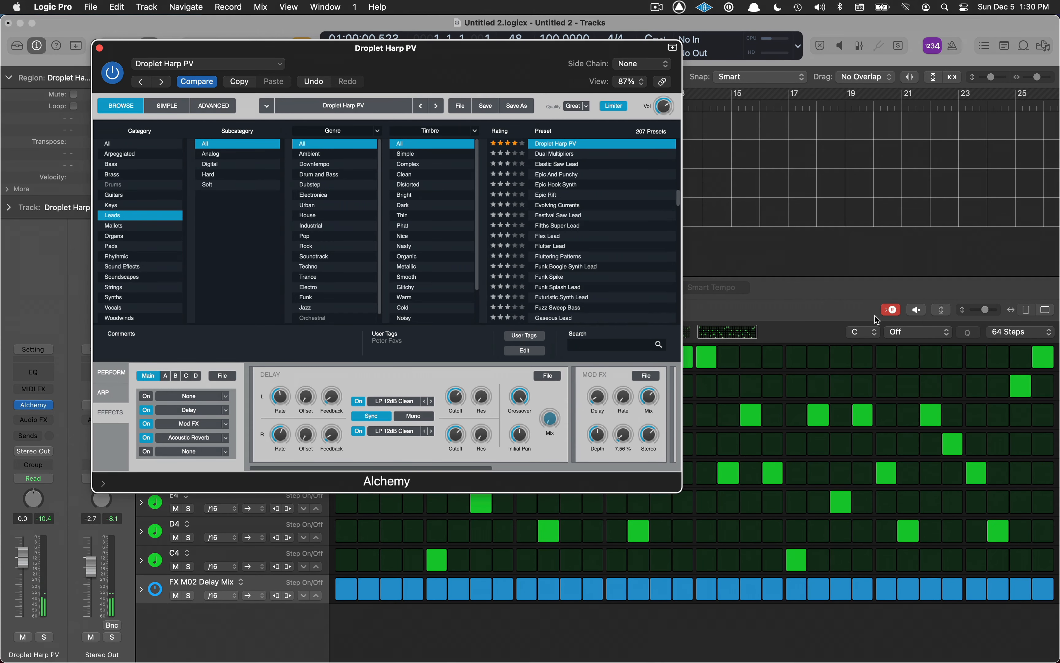
pyautogui.click(891, 310)
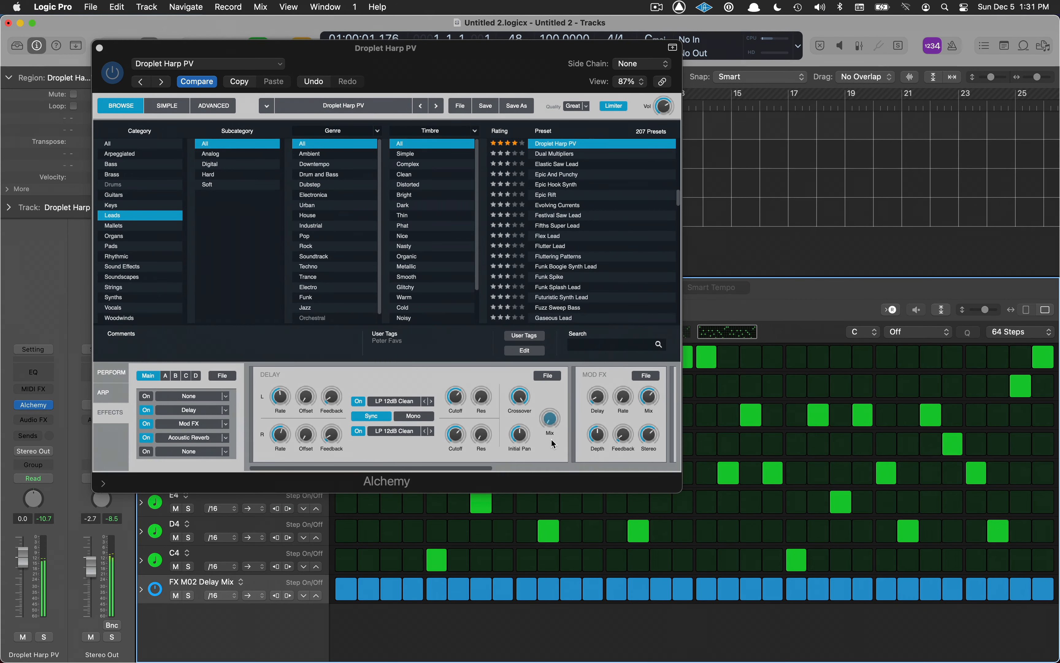
pyautogui.moveTo(553, 426)
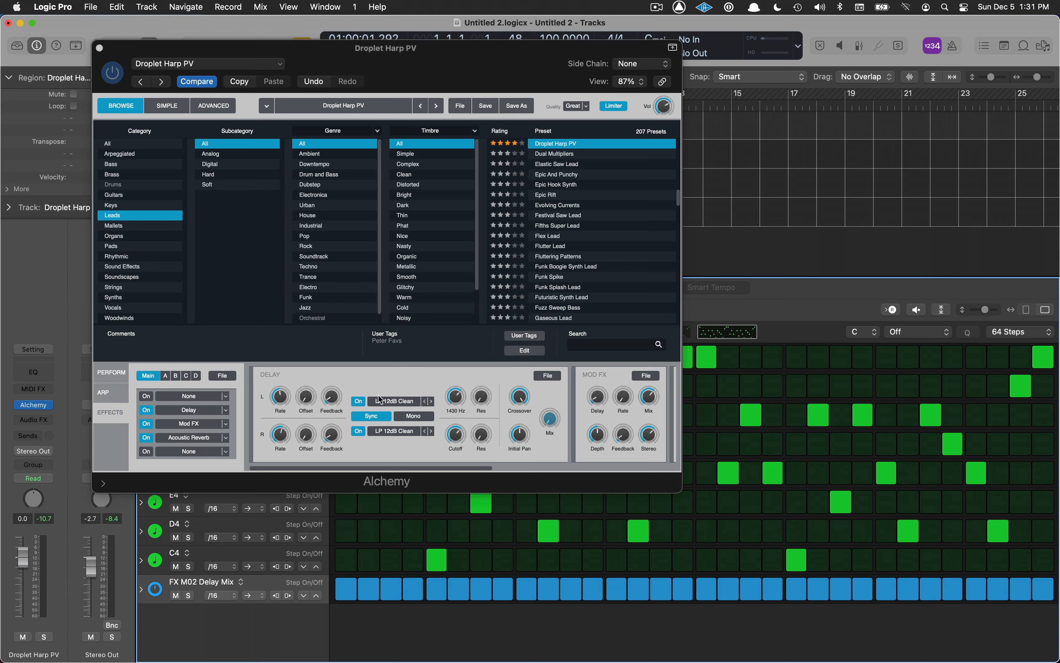
# Use Learn mode to add Alchemy's Acoustic Reverb Mix as an automation row in the harp pattern, turn Learn off and audition it.
pyautogui.click(194, 439)
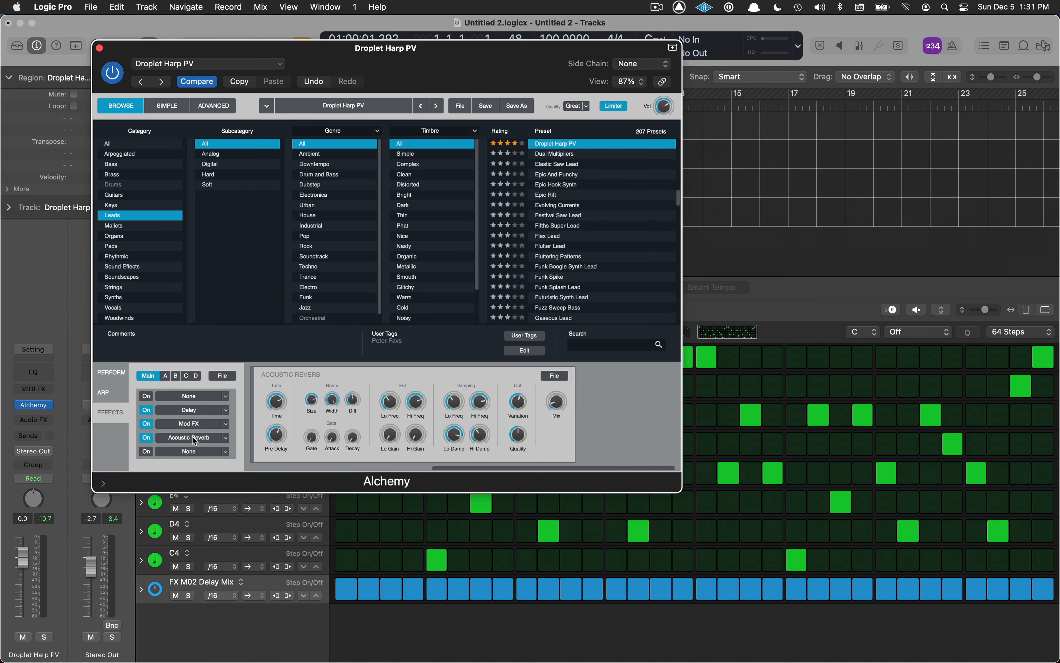
pyautogui.moveTo(553, 400)
pyautogui.click(893, 311)
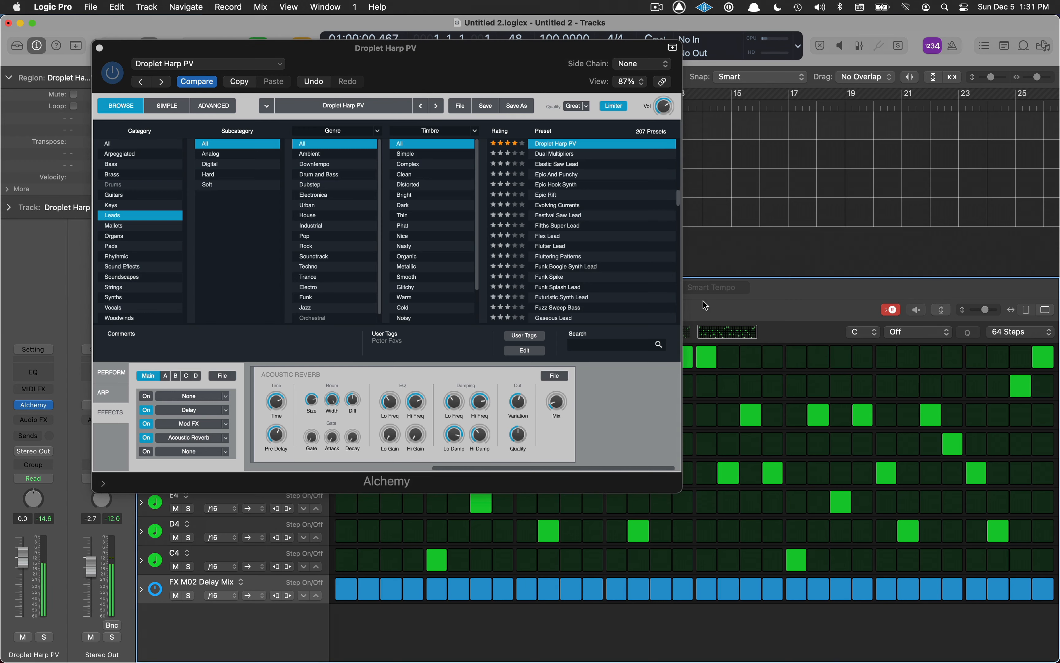
pyautogui.moveTo(557, 401); pyautogui.dragTo(572, 418)
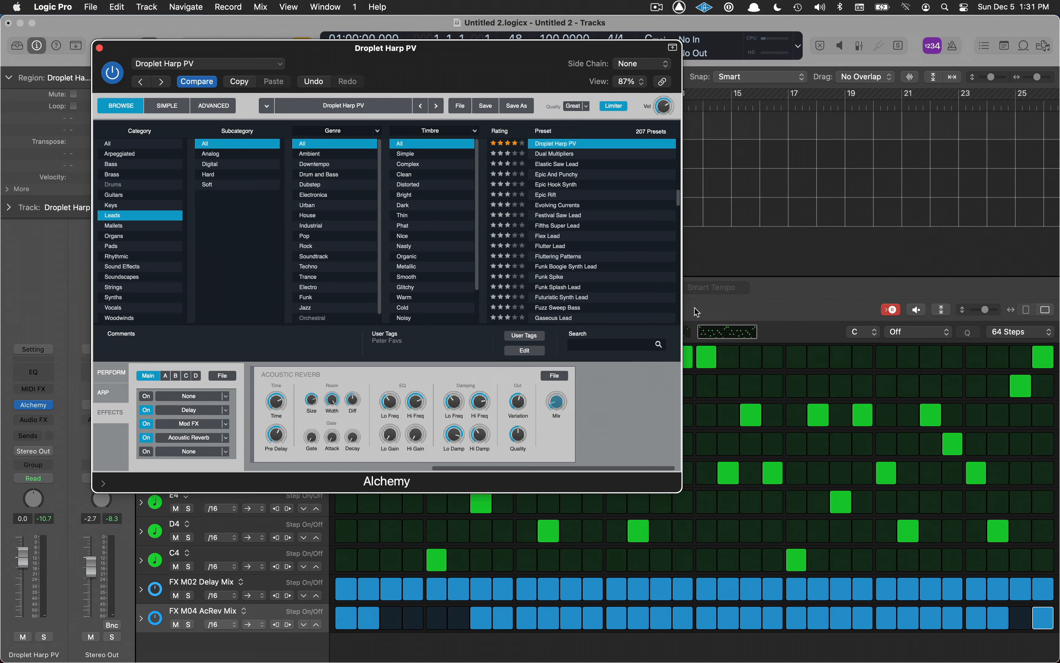
pyautogui.click(886, 311)
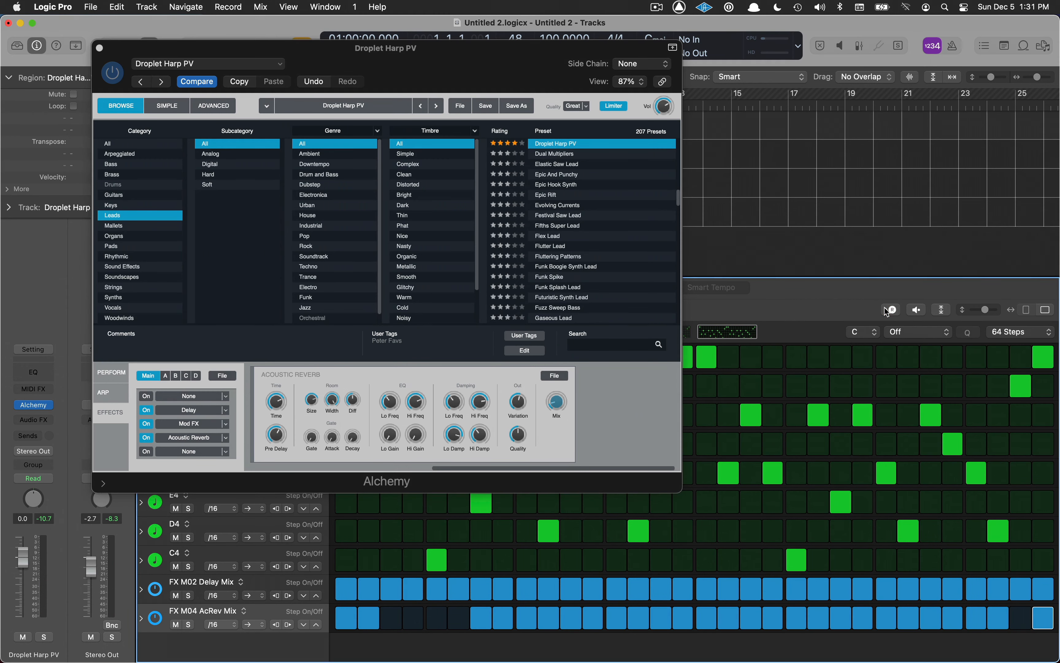
pyautogui.press('space')
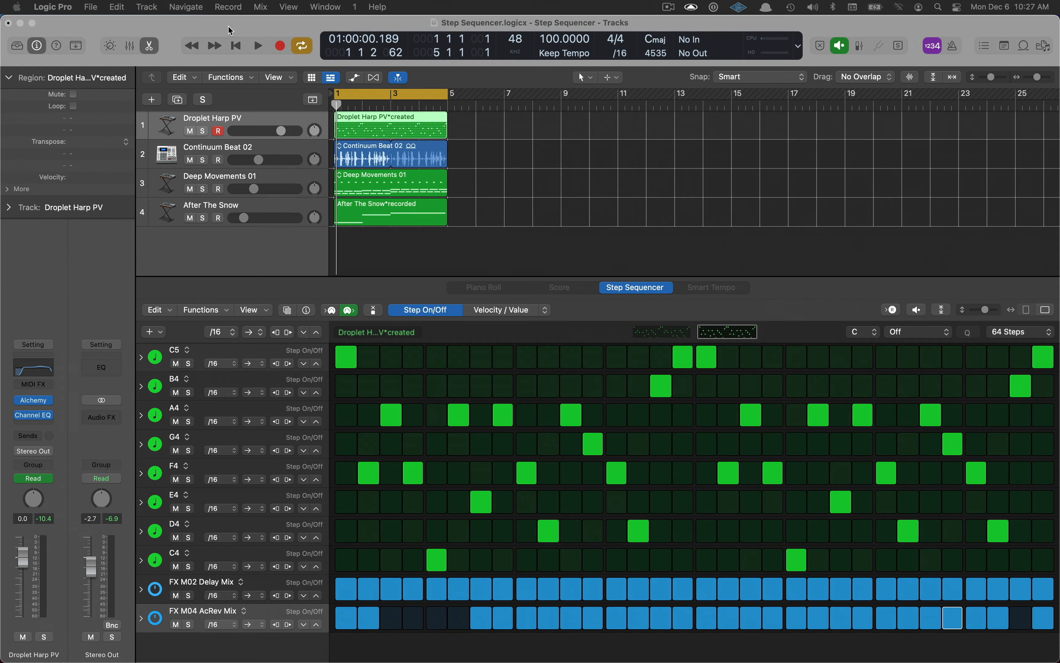
# Solo the Deep Movements 01 and After The Snow tracks, audition them together and clear both solos.
pyautogui.click(229, 26)
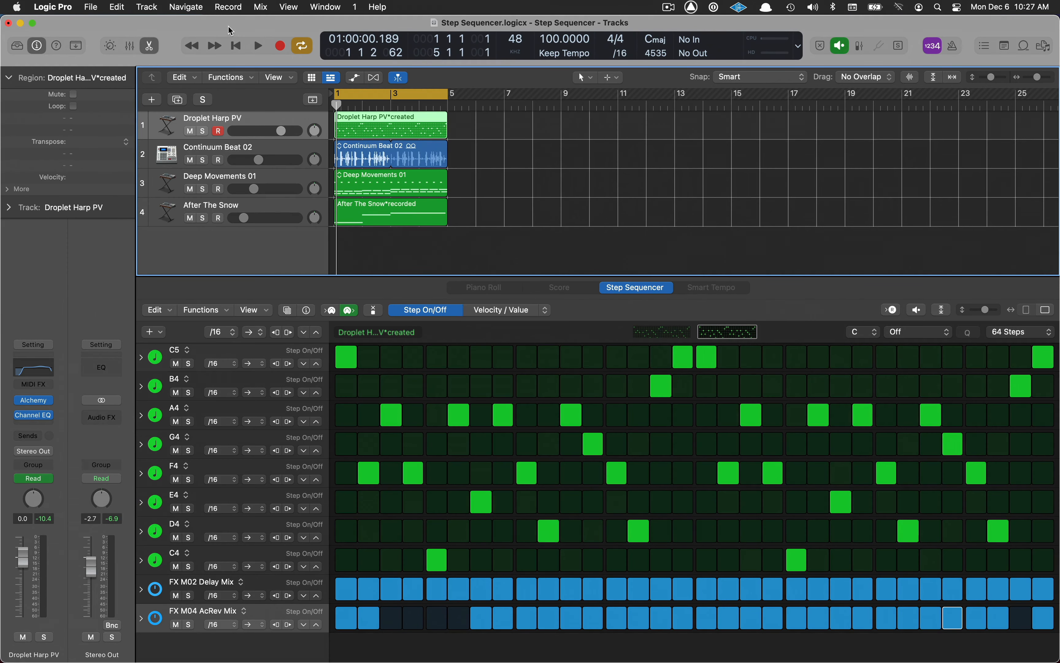
pyautogui.click(277, 177)
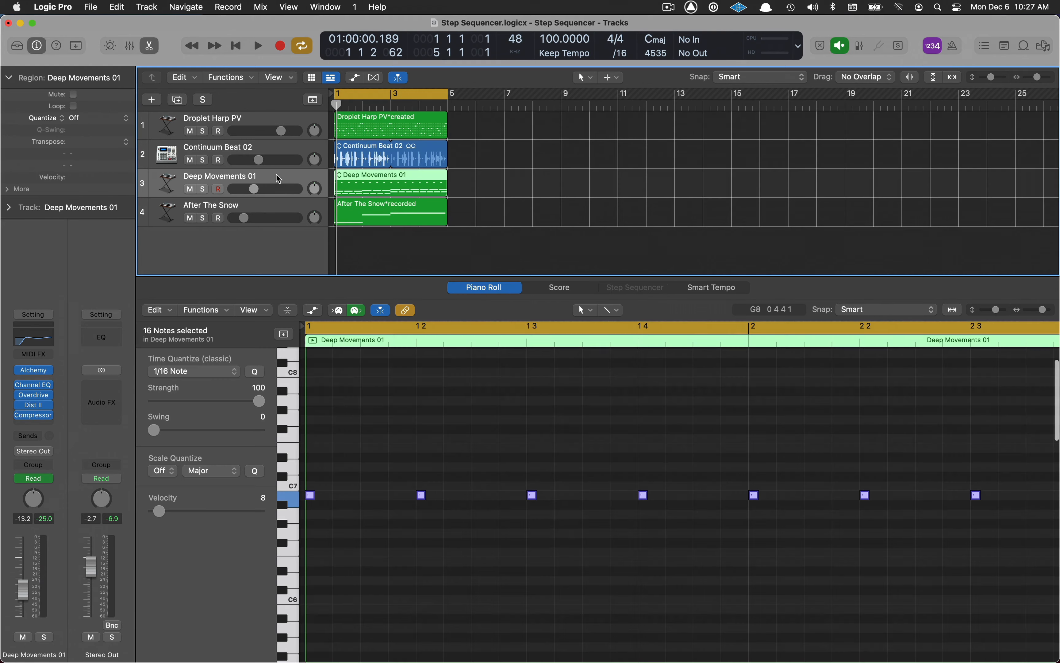
pyautogui.click(203, 191)
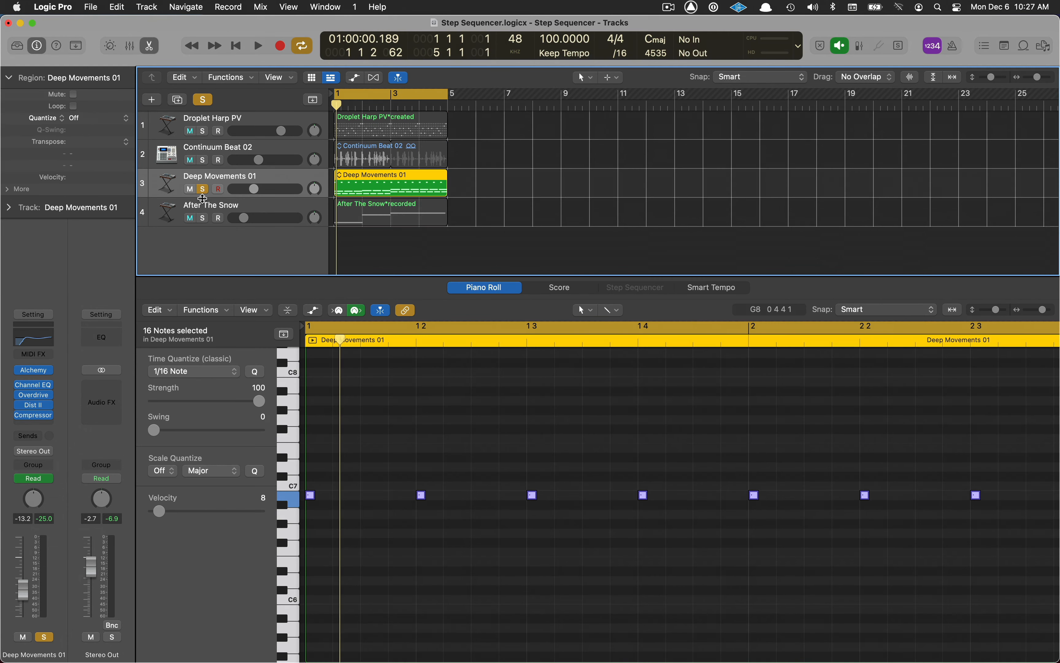
pyautogui.click(203, 218)
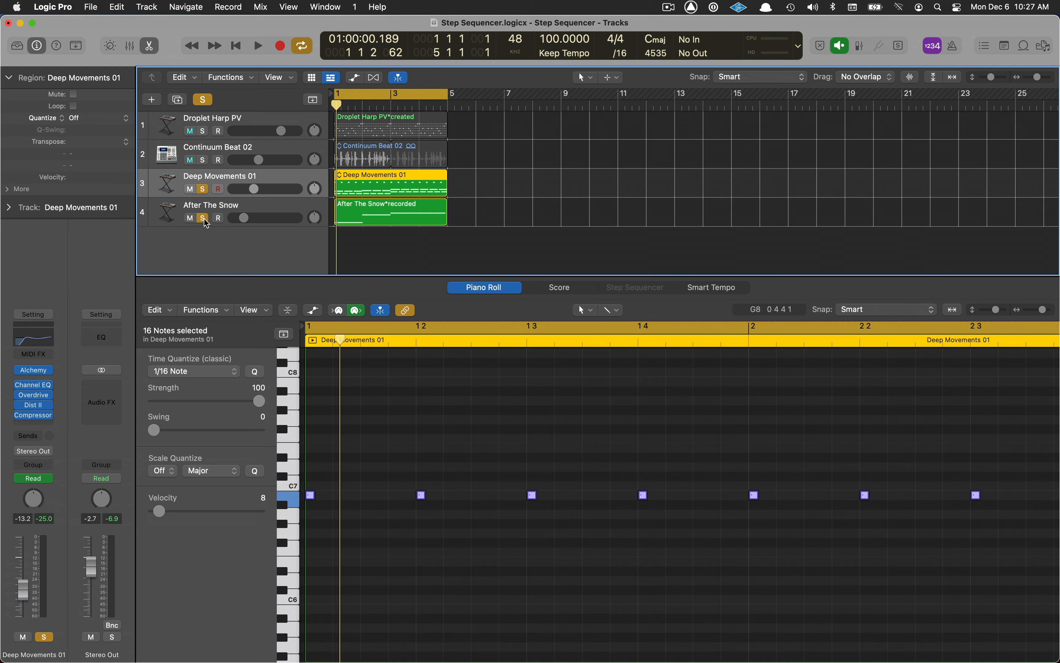
pyautogui.press('space')
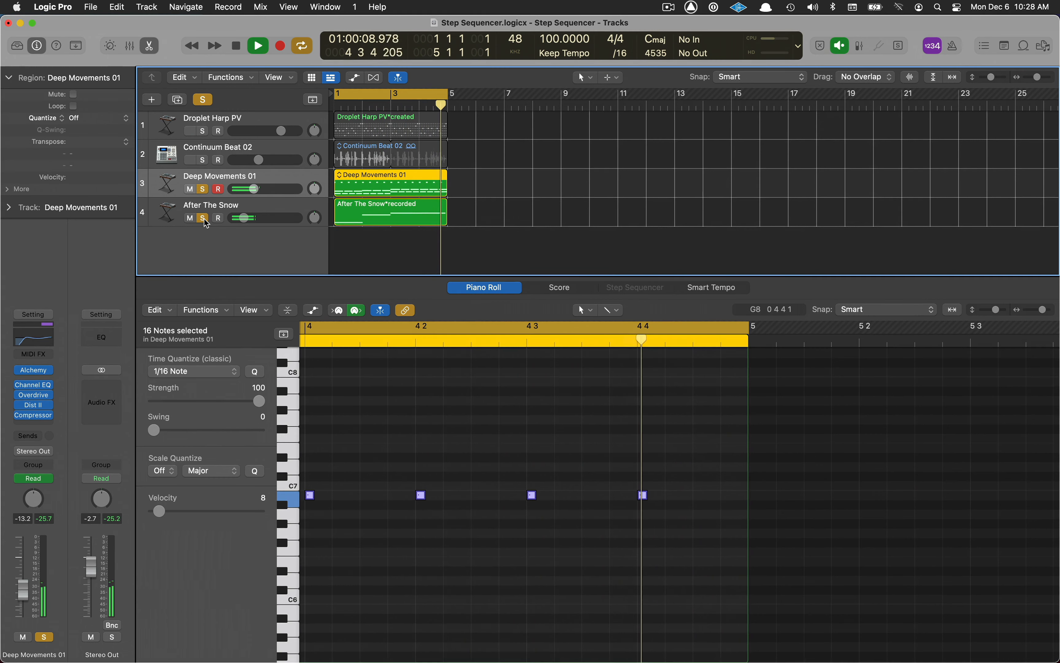
pyautogui.press('space')
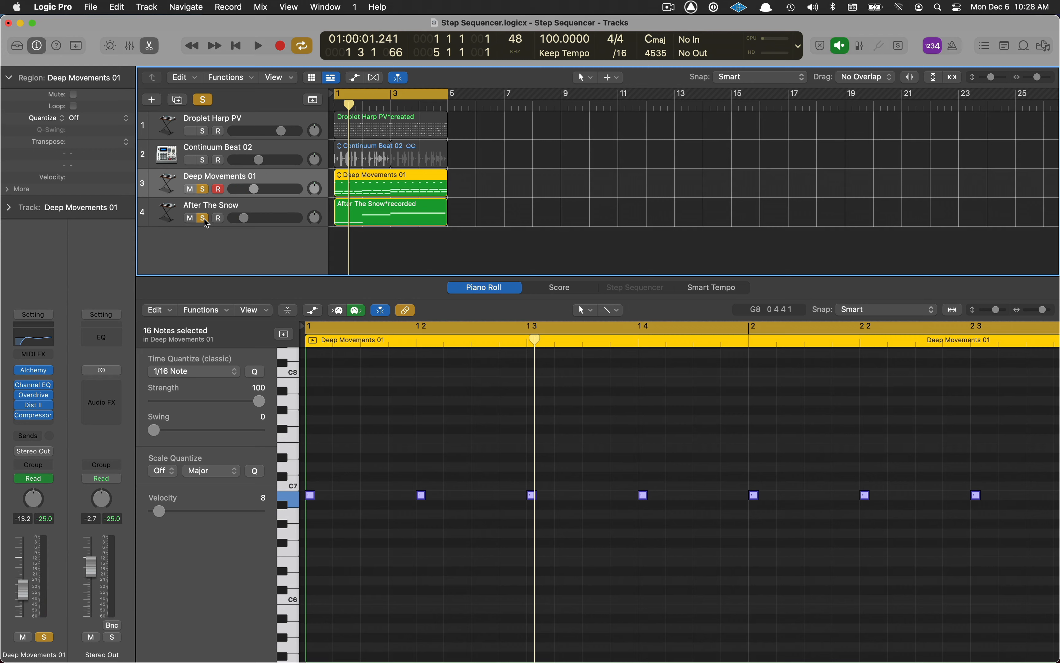
pyautogui.click(203, 219)
pyautogui.click(203, 189)
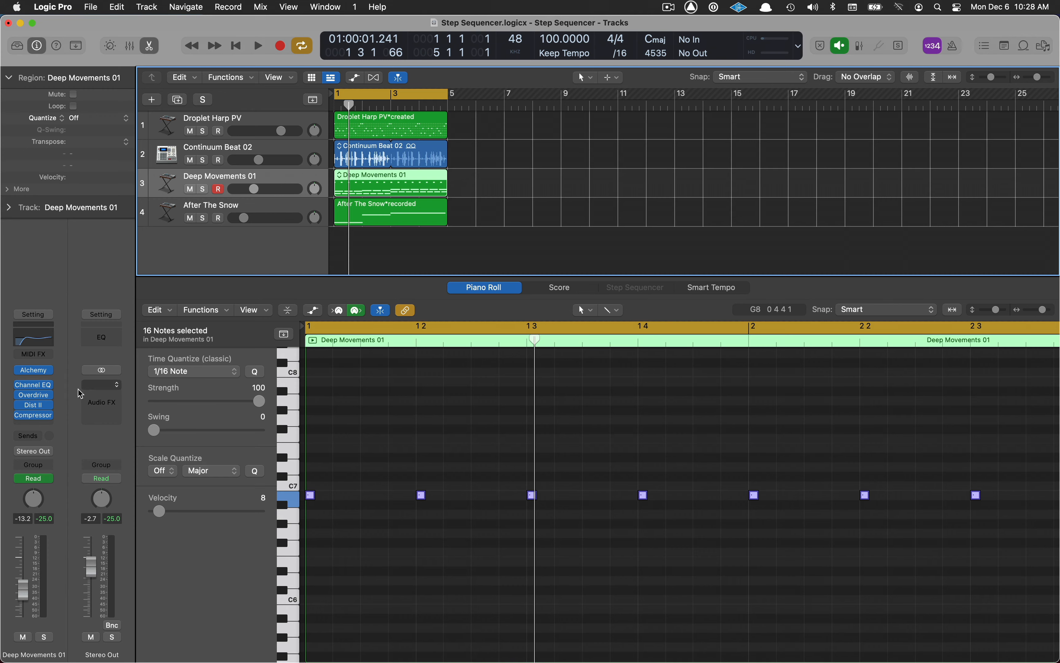
# With Deep Movements 01 and After The Snow soloed, set the Delay performance control in the Deep Movements 01 Alchemy instrument to 0%.
pyautogui.click(37, 376)
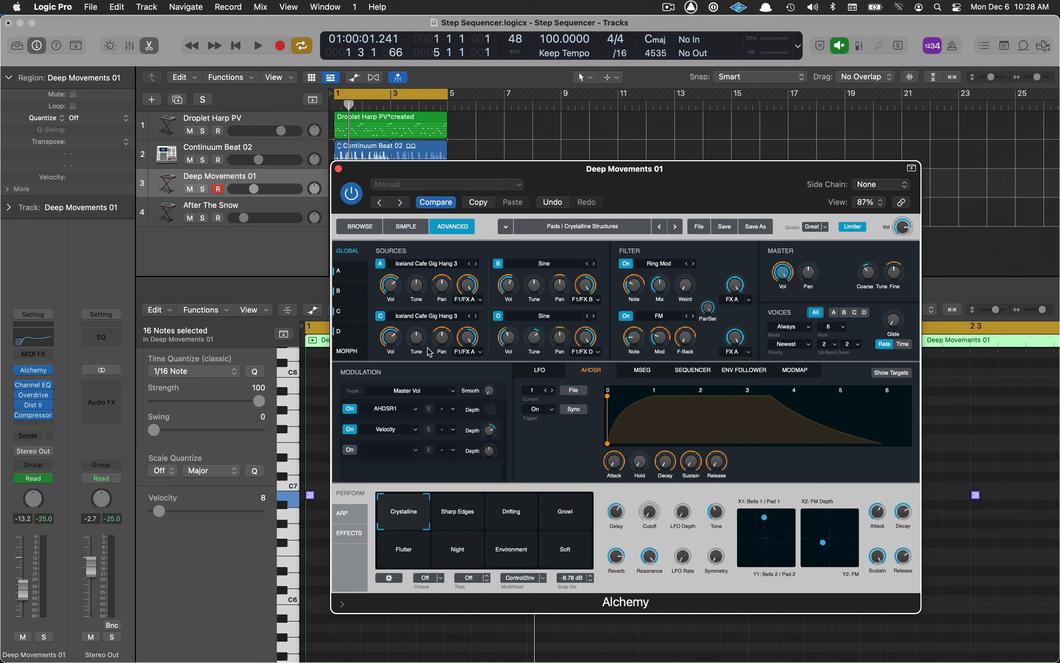
pyautogui.click(203, 188)
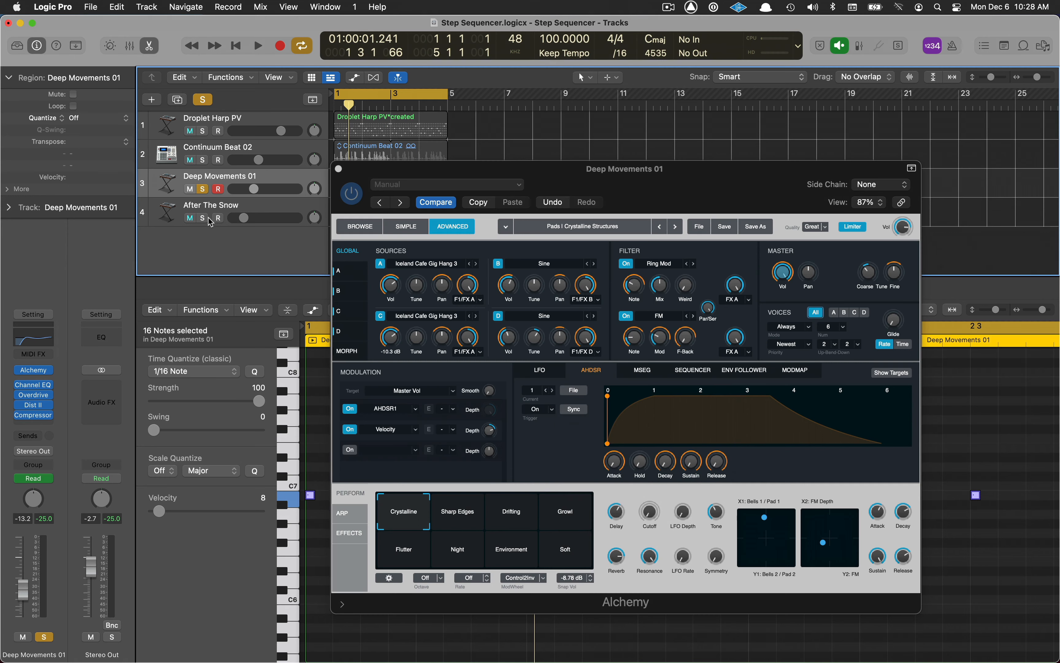
pyautogui.click(203, 218)
pyautogui.moveTo(616, 514); pyautogui.dragTo(597, 653)
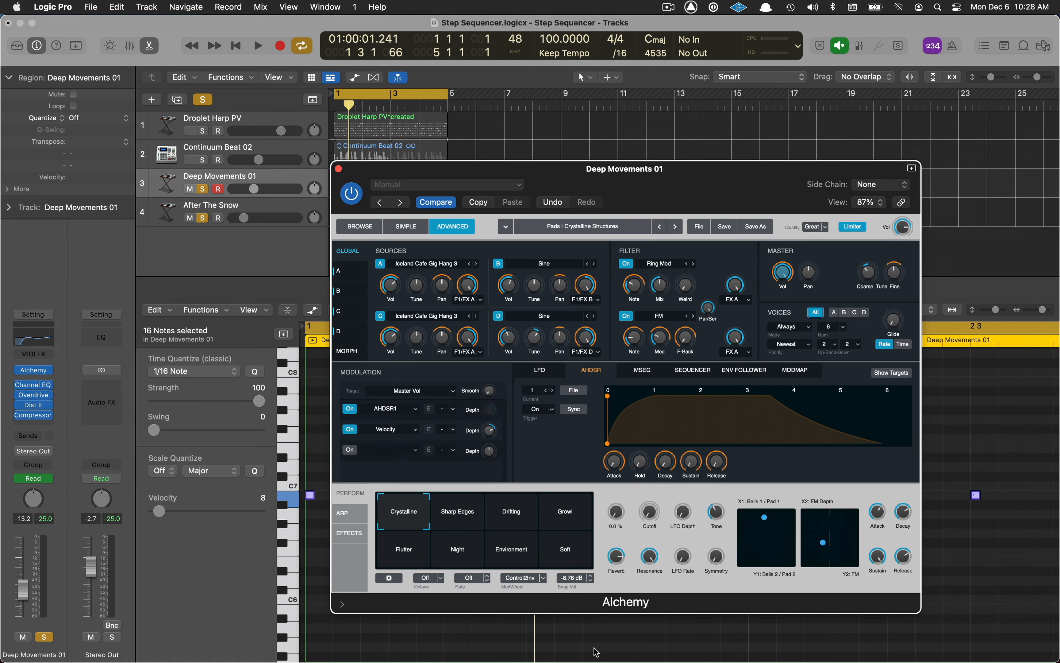
# Set the Deep Movements 01 track's automation mode to Latch and move its Alchemy window higher so the performance controls are in easy reach.
pyautogui.click(46, 479)
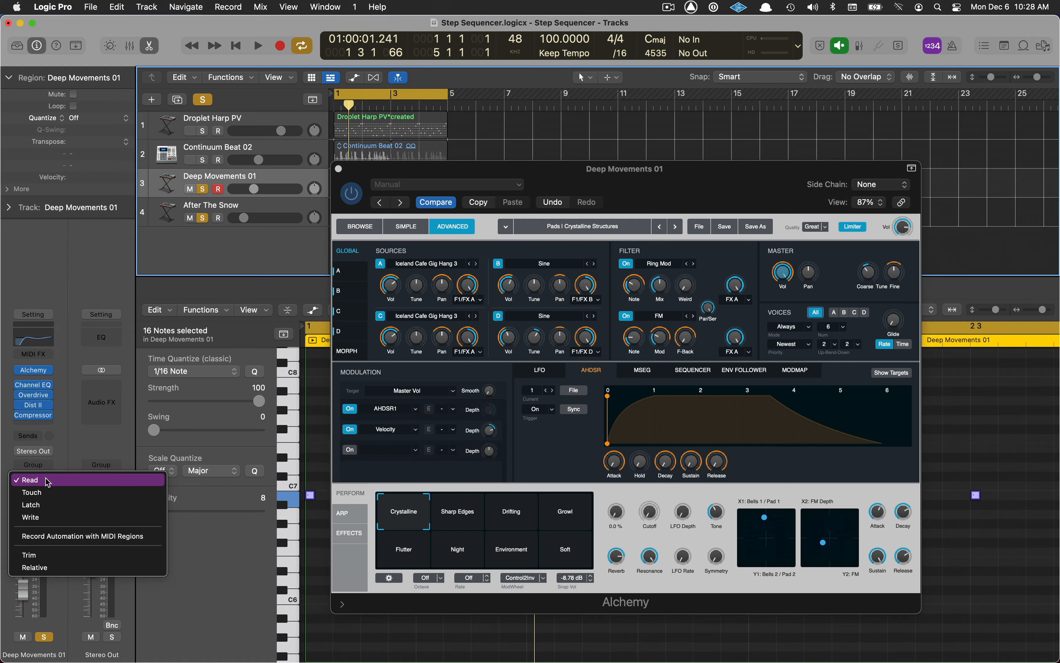
pyautogui.click(49, 508)
pyautogui.click(590, 171)
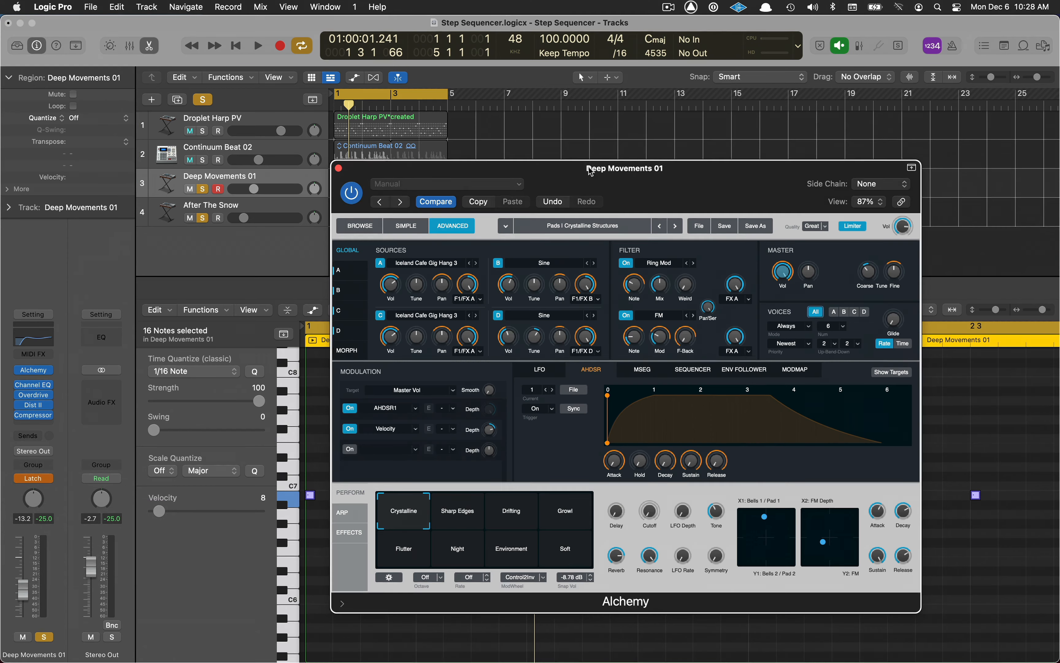
pyautogui.moveTo(591, 171); pyautogui.dragTo(587, 135)
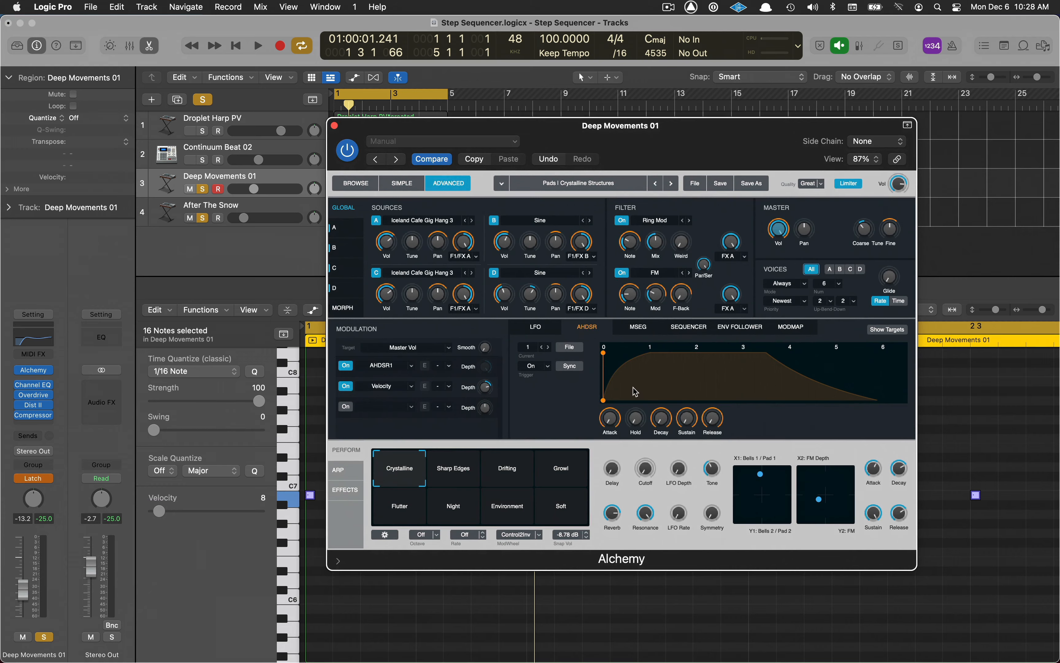
# Record a Latch pass of Alchemy's X/Y pad, LFO Depth and Resonance moves on Deep Movements 01, then set its automation mode to Read.
pyautogui.press('space')
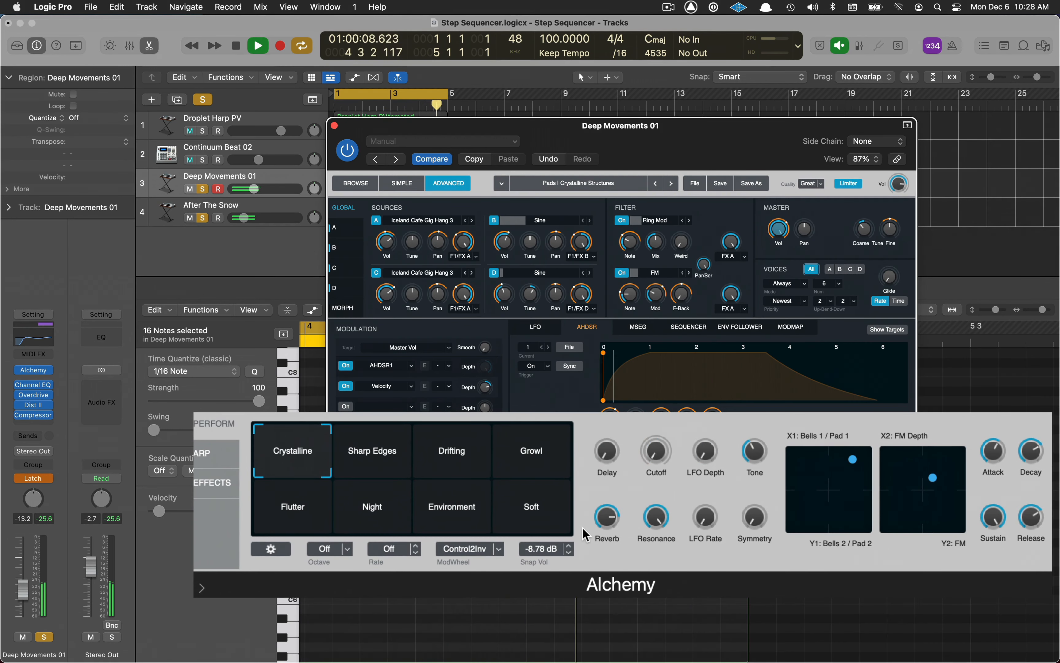
pyautogui.press('space')
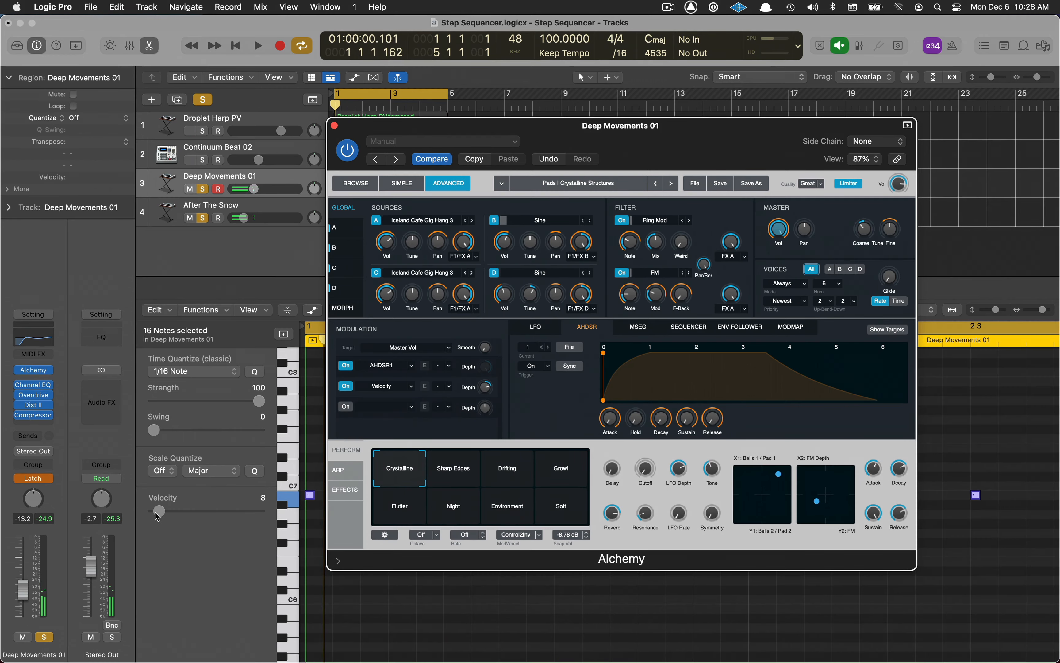
pyautogui.click(51, 482)
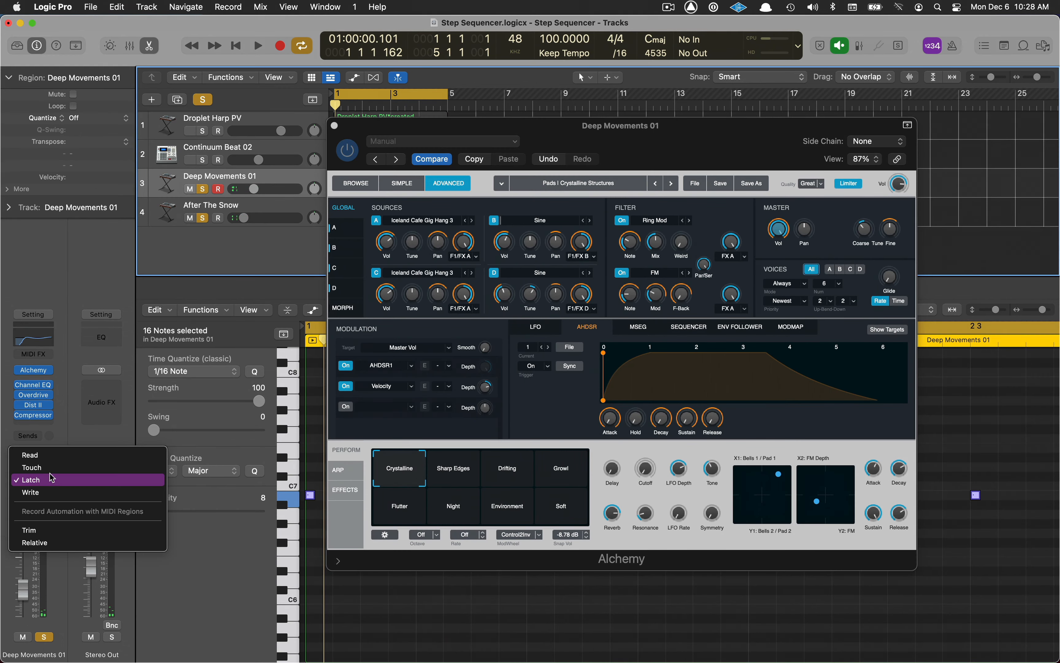
pyautogui.click(51, 455)
# Play the soloed Deep Movements 01 and After The Snow tracks from the start to audition the recorded Alchemy automation.
pyautogui.press('Return')
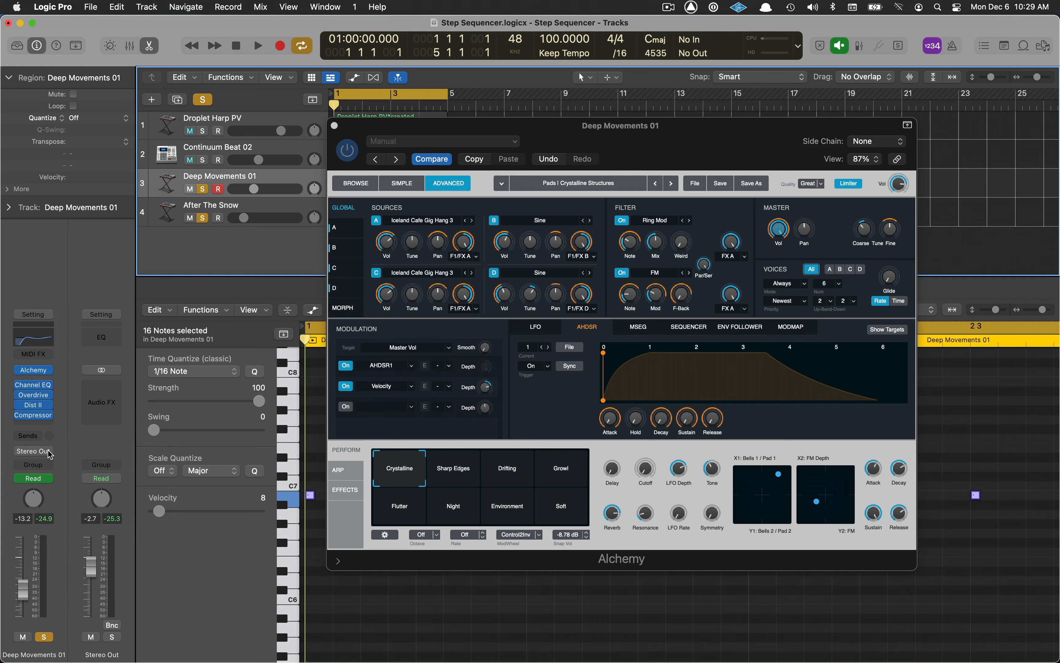
pyautogui.press('space')
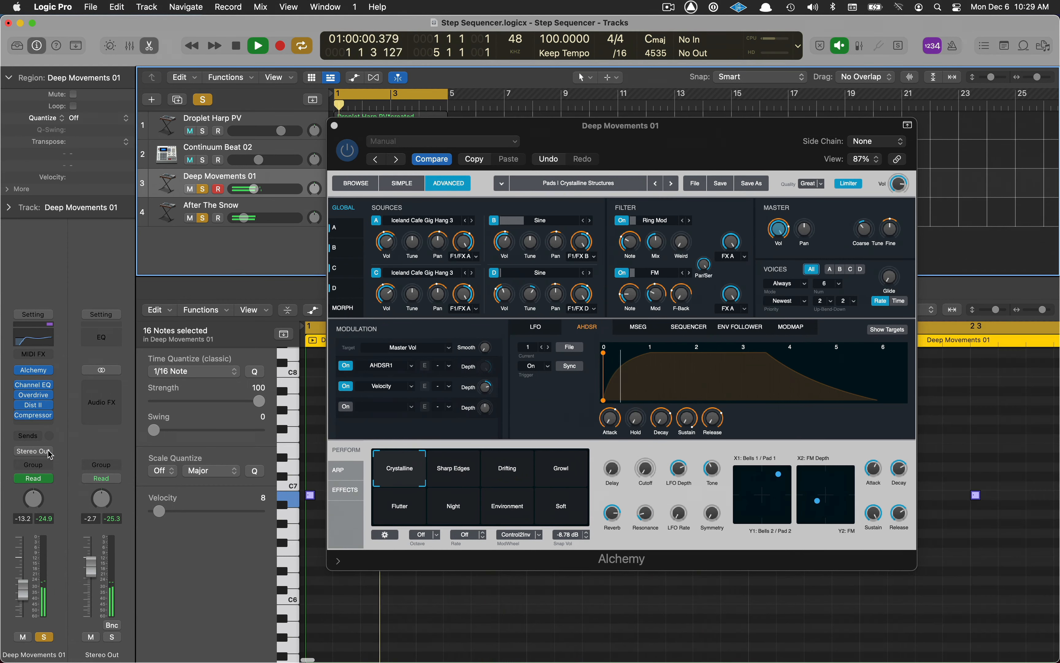
pyautogui.press('space')
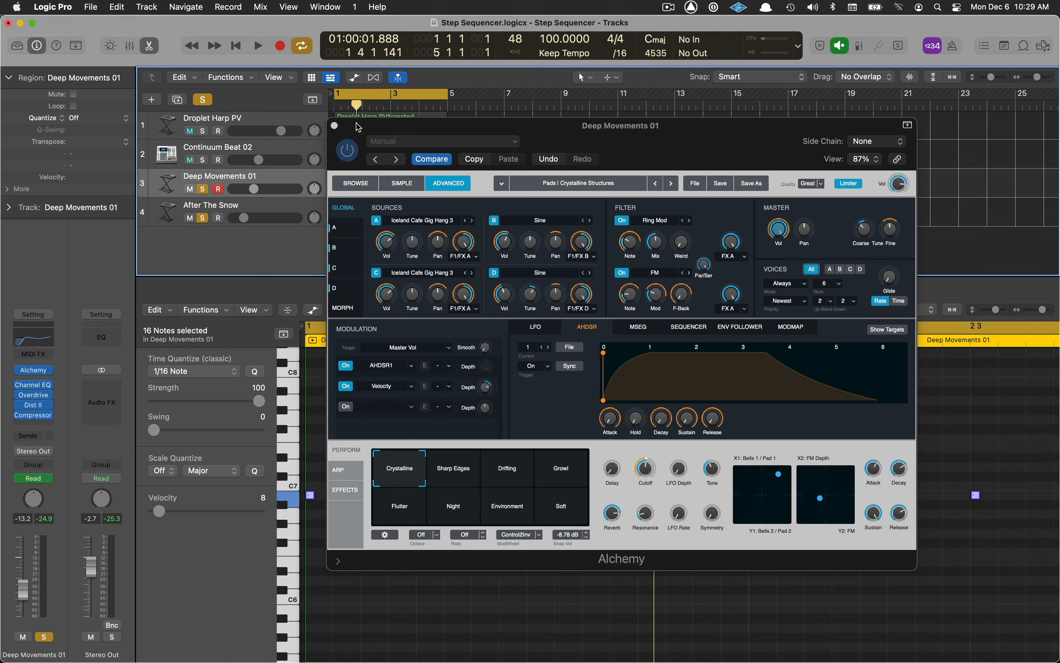
# Close the Alchemy window, clear the solos on Deep Movements 01 and After The Snow, and return the playhead to the start.
pyautogui.click(335, 126)
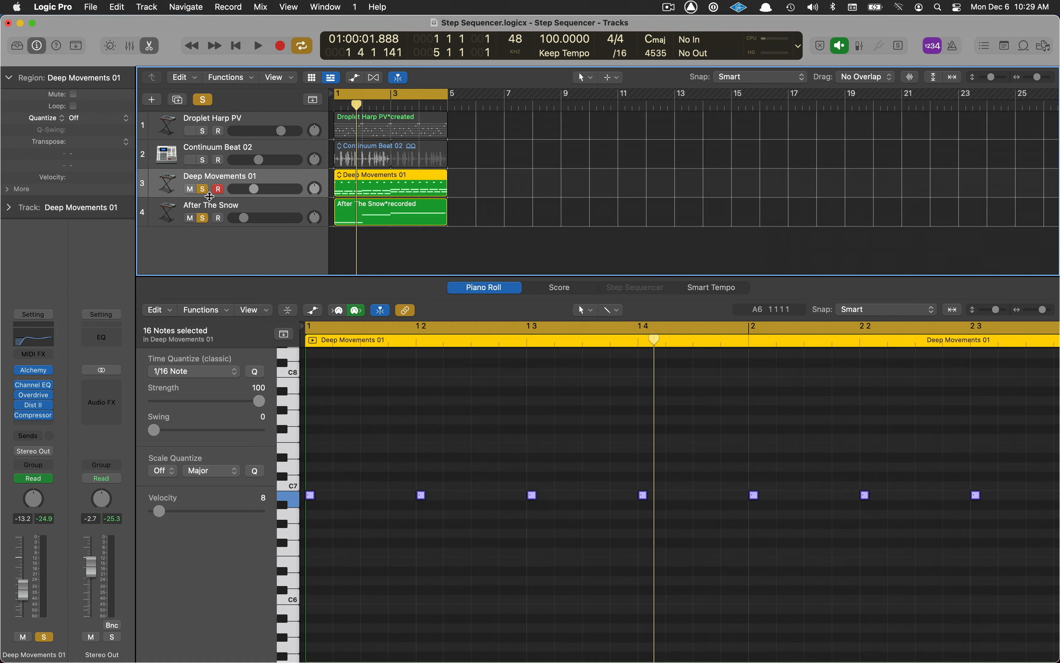
pyautogui.click(204, 190)
pyautogui.click(203, 218)
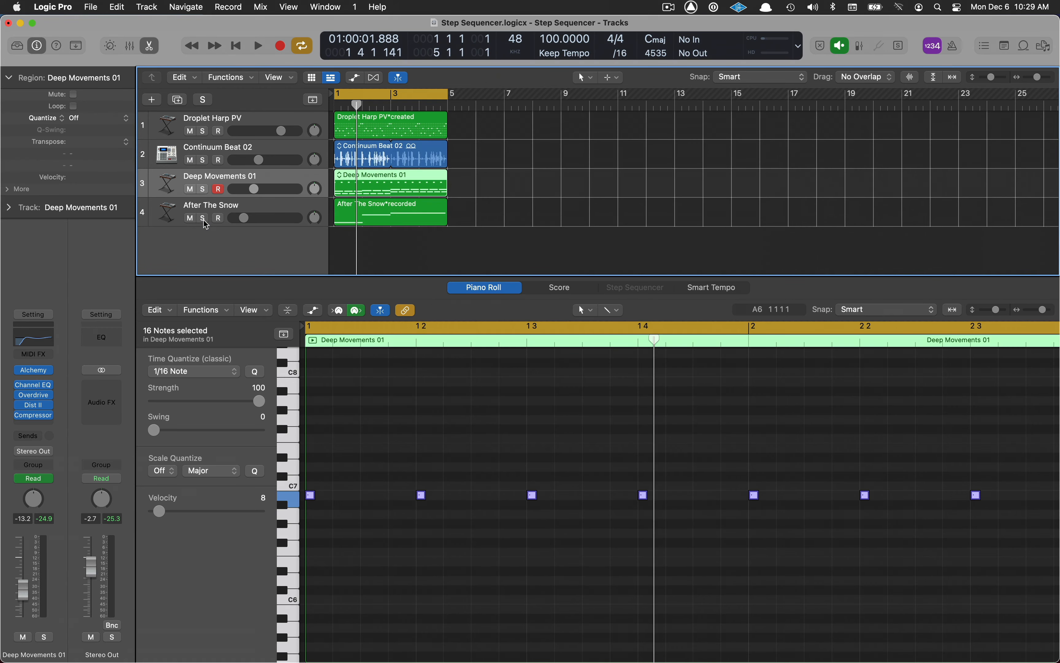
pyautogui.press('Return')
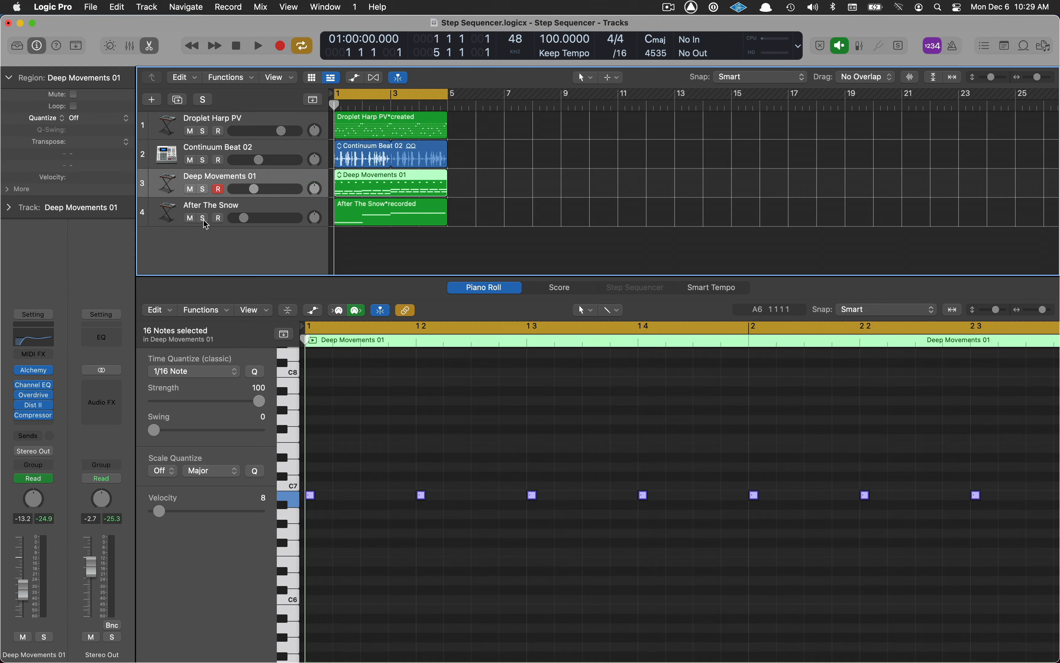